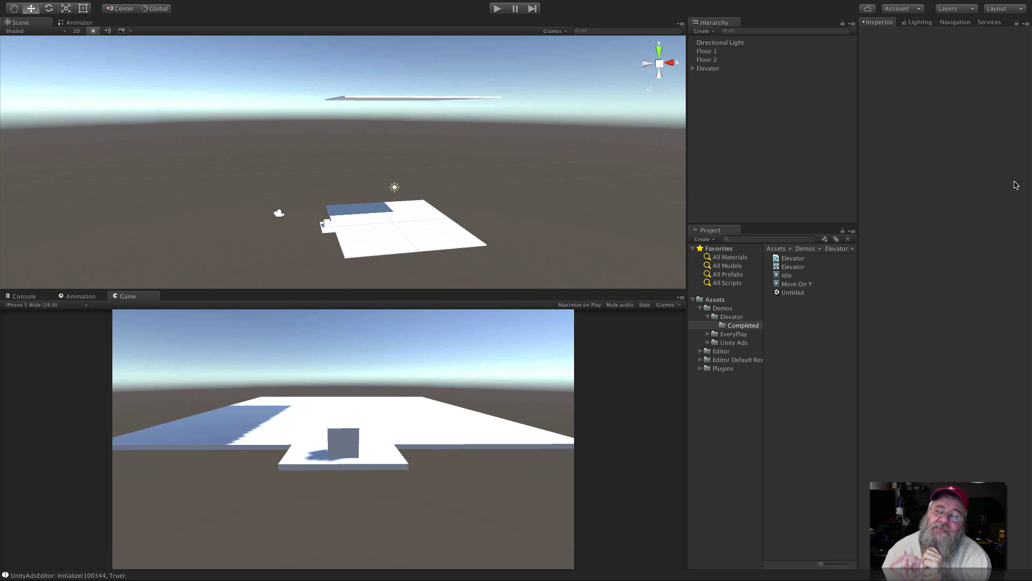
# Run and stop the finished elevator demo, then inspect Directional Light, Floor 1 and Floor 2.
pyautogui.click(497, 9)
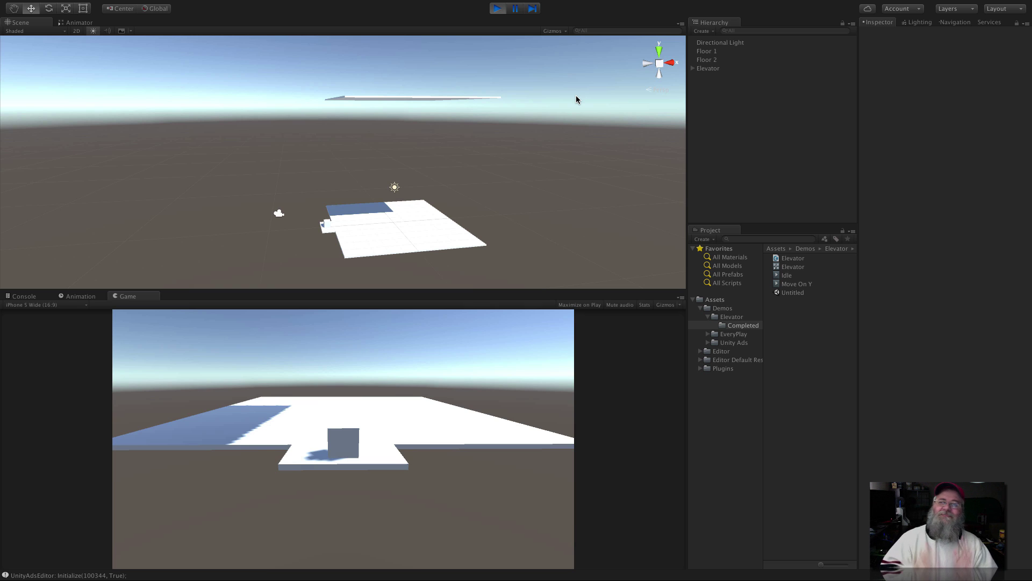
pyautogui.click(497, 9)
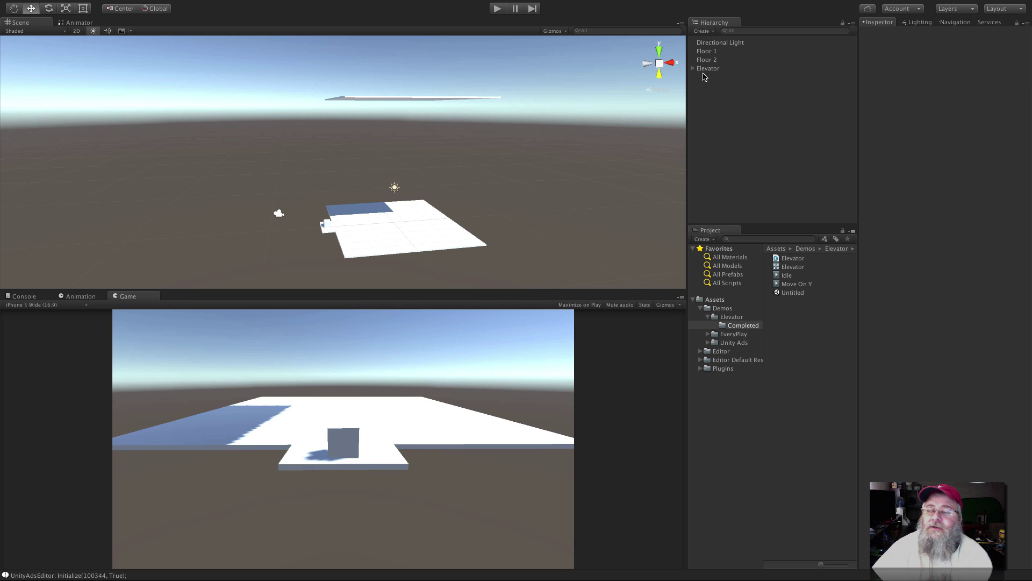
pyautogui.click(732, 43)
pyautogui.click(707, 51)
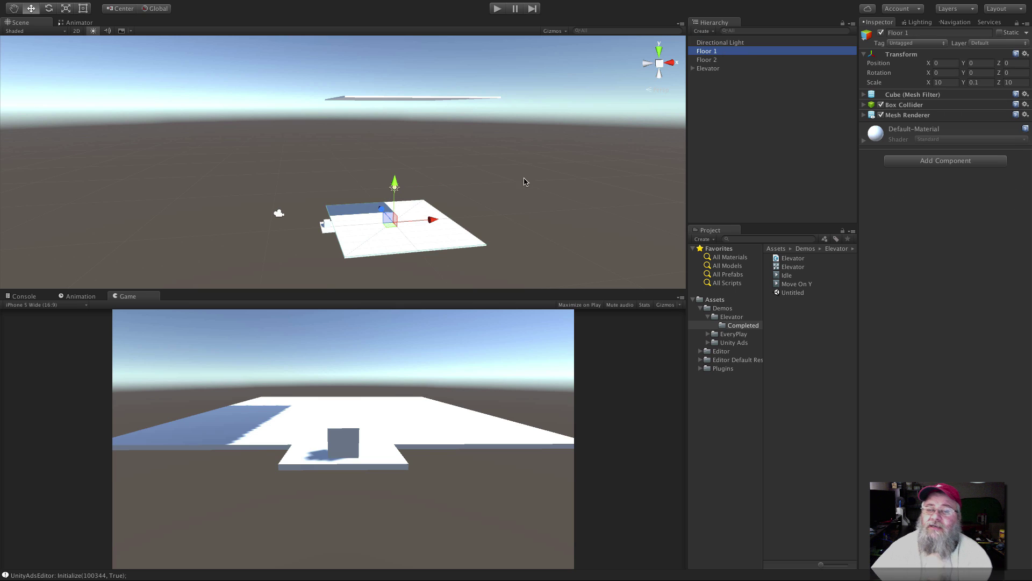
pyautogui.click(708, 61)
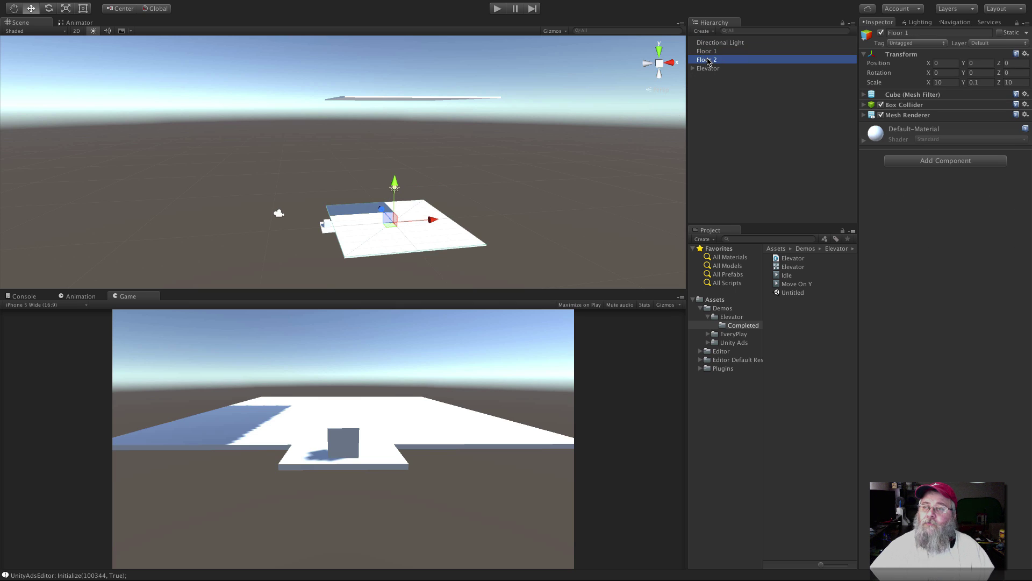
# Orbit the Scene view to see Floor 2 above and frame the Elevator platform.
pyautogui.scroll(3, 454, 92)
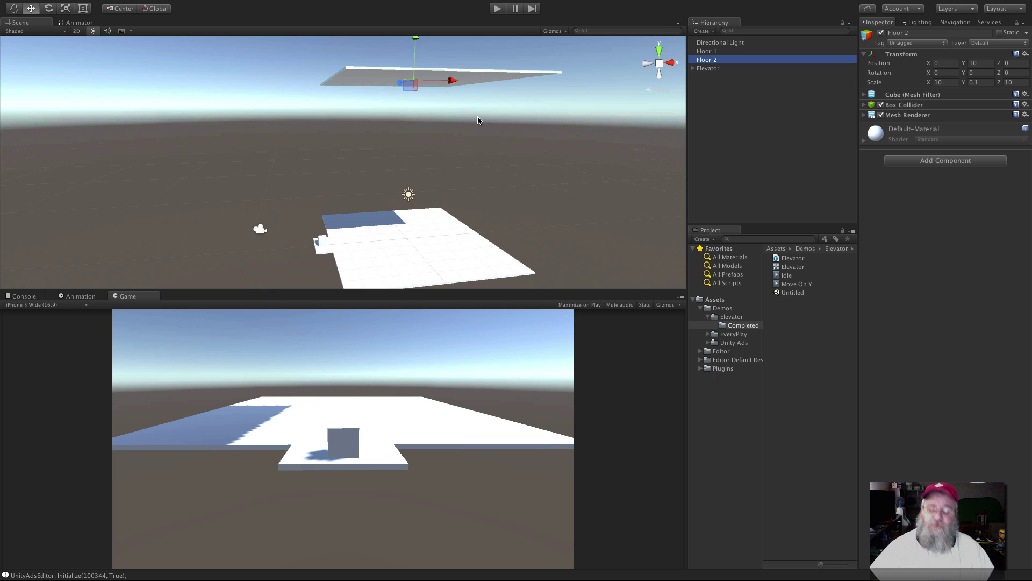
pyautogui.keyDown('alt'); pyautogui.moveTo(478, 121); pyautogui.dragTo(463, 220); pyautogui.keyUp('alt')
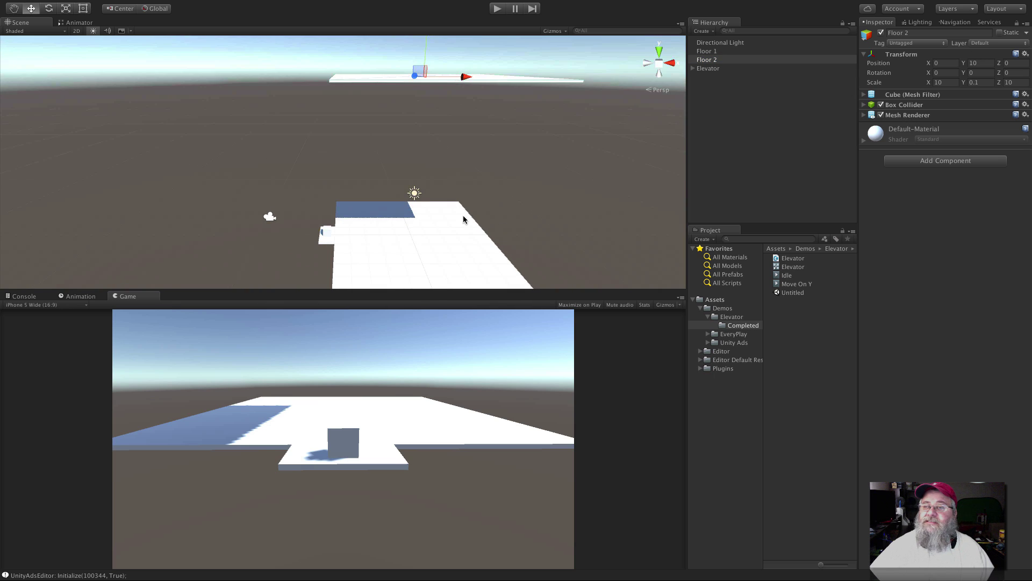
pyautogui.doubleClick(708, 69)
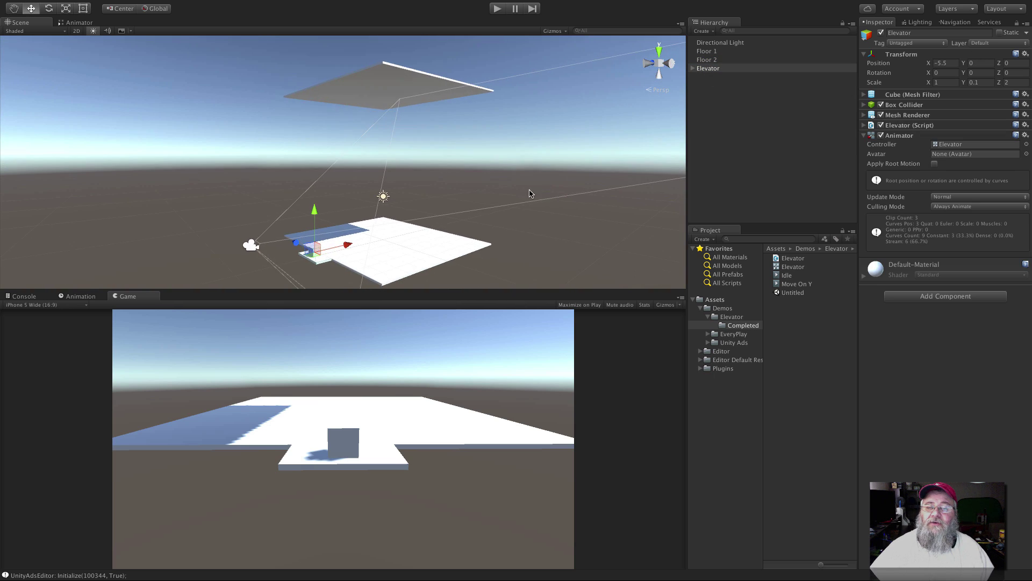
pyautogui.keyDown('alt'); pyautogui.moveTo(529, 193); pyautogui.dragTo(364, 175); pyautogui.keyUp('alt')
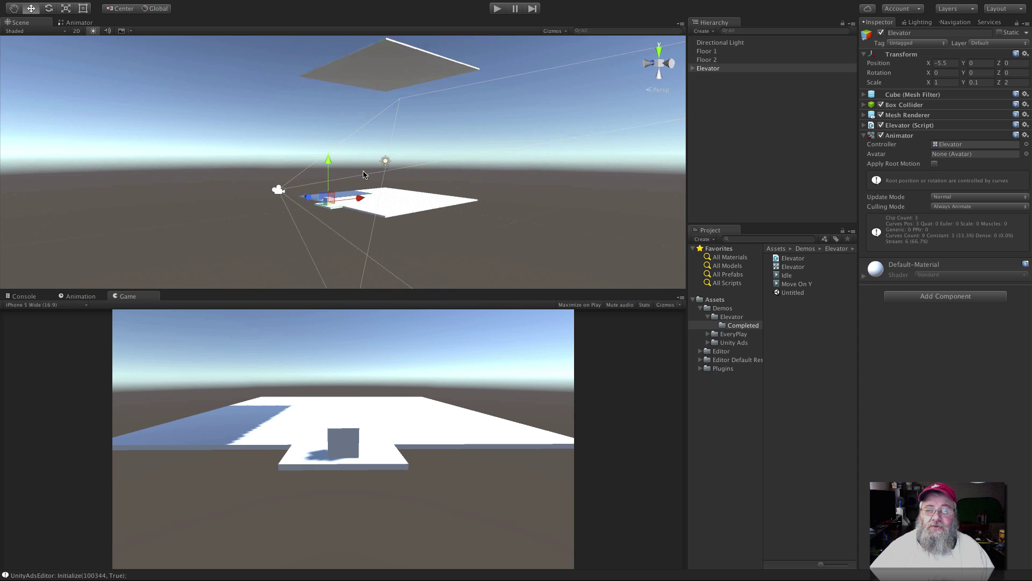
pyautogui.scroll(5, 363, 174)
# Expand the Elevator to select its Cube child and the Main Camera riding on it.
pyautogui.click(693, 68)
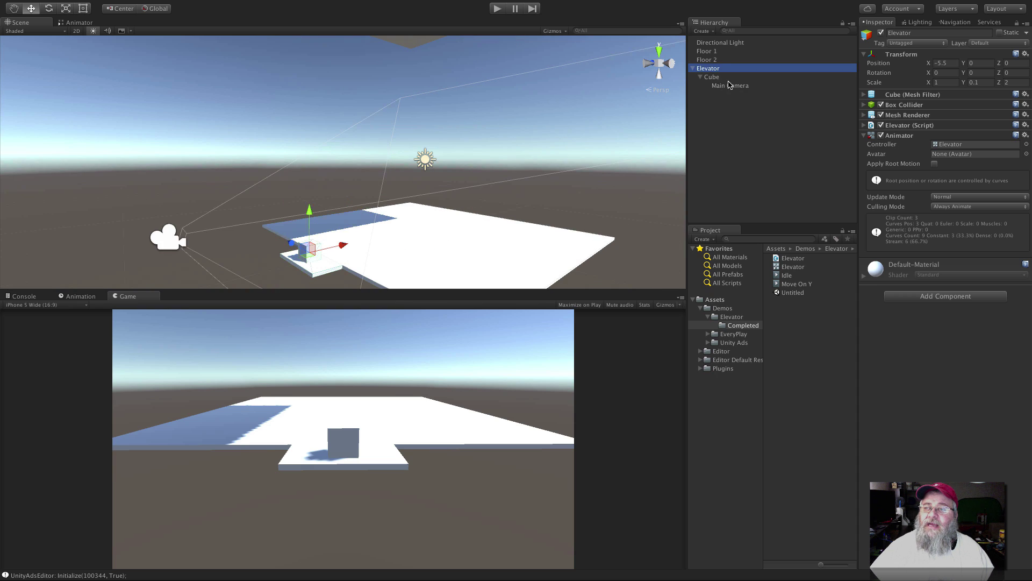
pyautogui.click(723, 77)
pyautogui.click(733, 86)
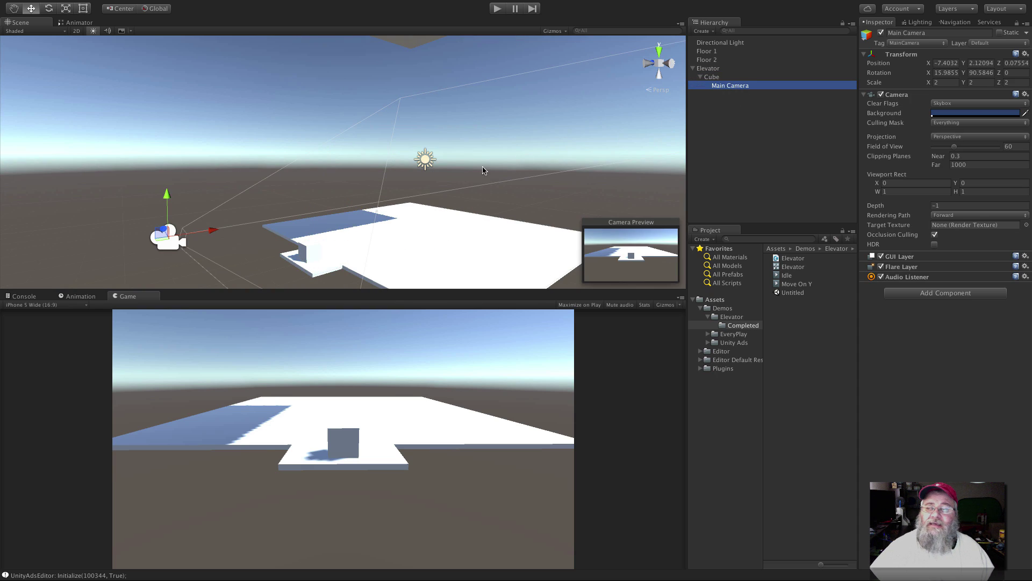
pyautogui.keyDown('alt'); pyautogui.moveTo(334, 188); pyautogui.dragTo(408, 236); pyautogui.keyUp('alt')
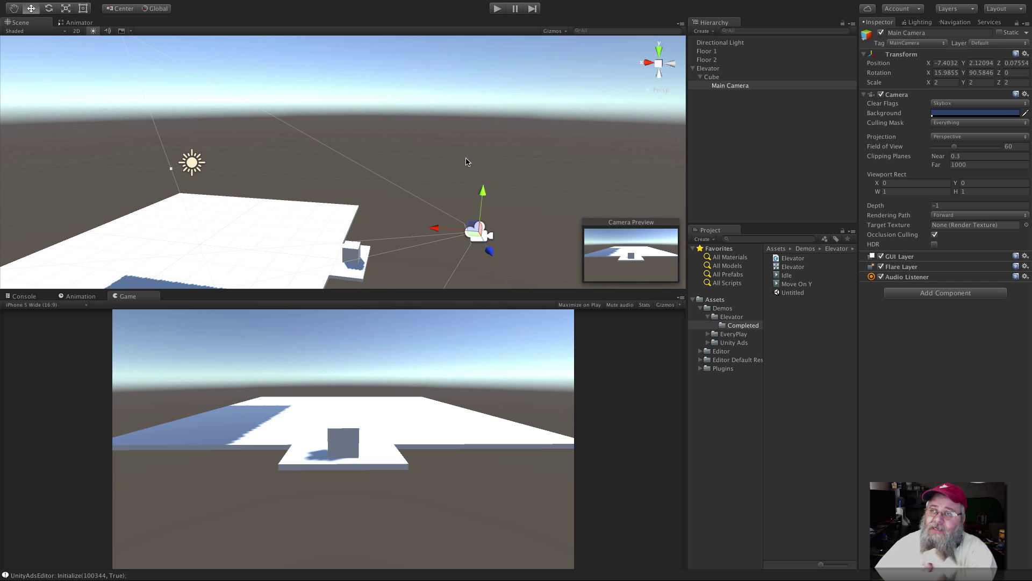
# Collapse the Elevator's nested objects in the Hierarchy and reselect the Elevator platform.
pyautogui.click(782, 142)
pyautogui.click(719, 70)
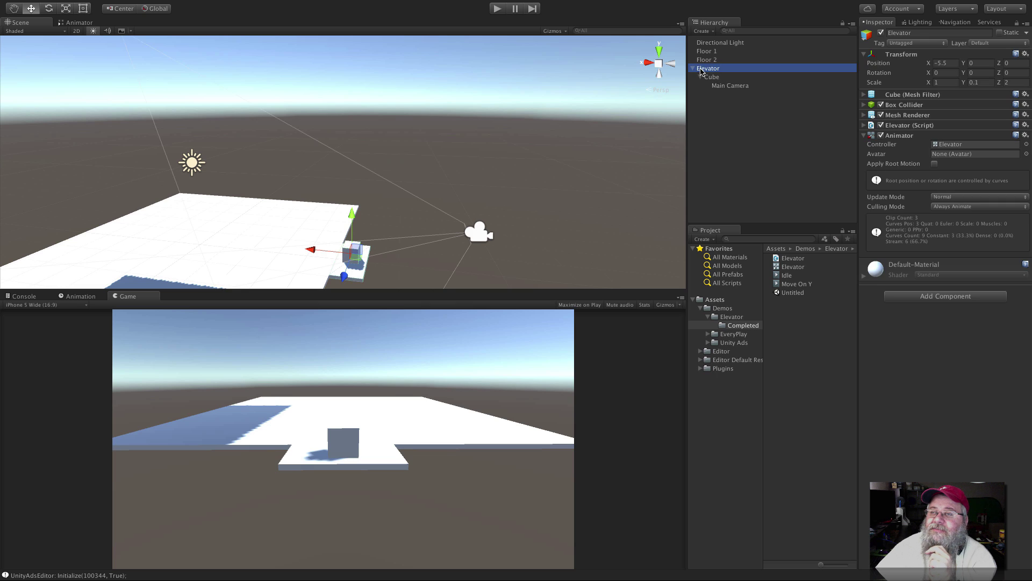
pyautogui.click(693, 68)
pyautogui.click(715, 85)
pyautogui.click(717, 69)
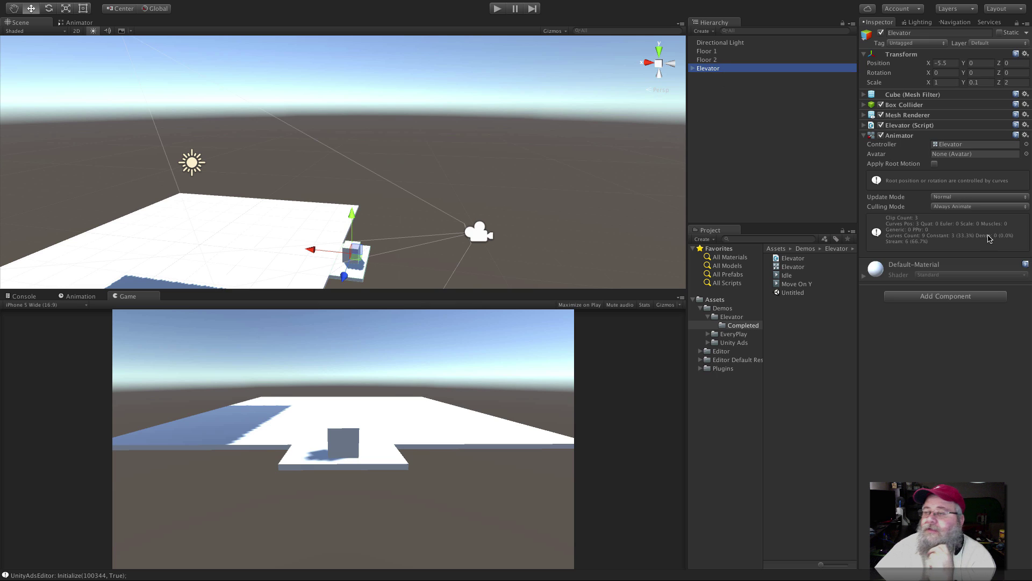
# Review the Elevator's Animator component options, reselect the Elevator and show the Animation panel.
pyautogui.click(1026, 138)
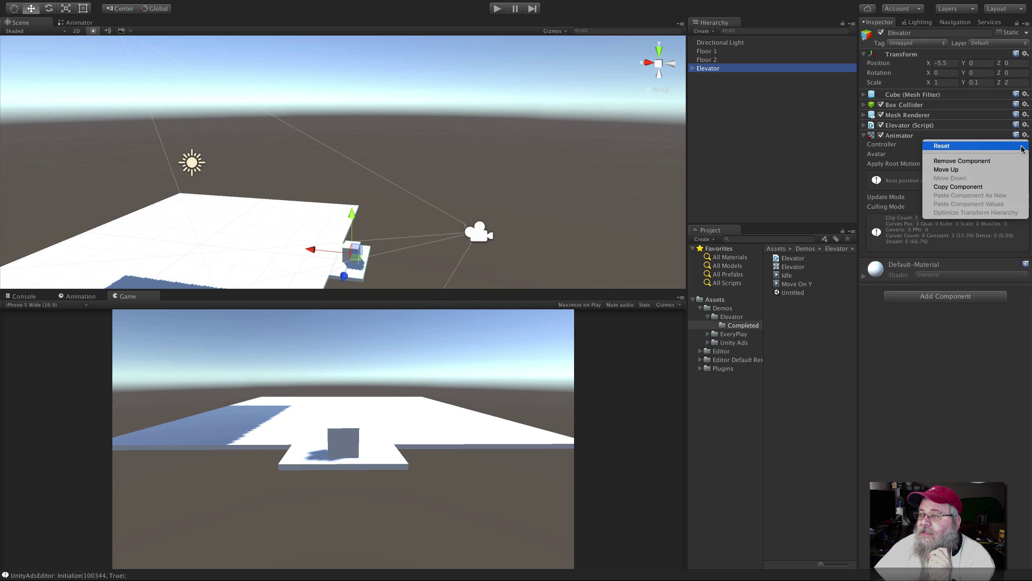
pyautogui.click(712, 105)
pyautogui.rightClick(713, 105)
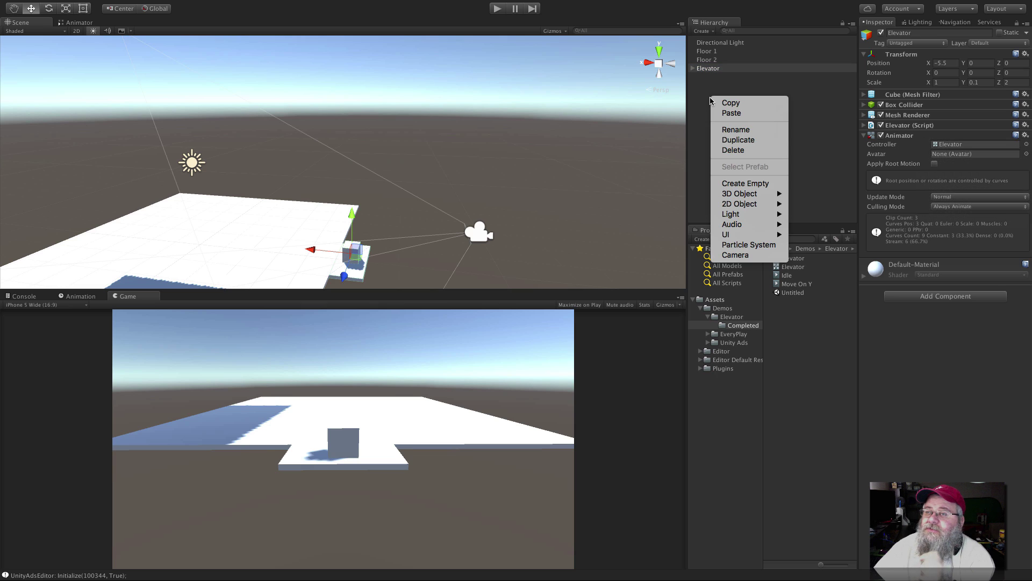
pyautogui.click(791, 72)
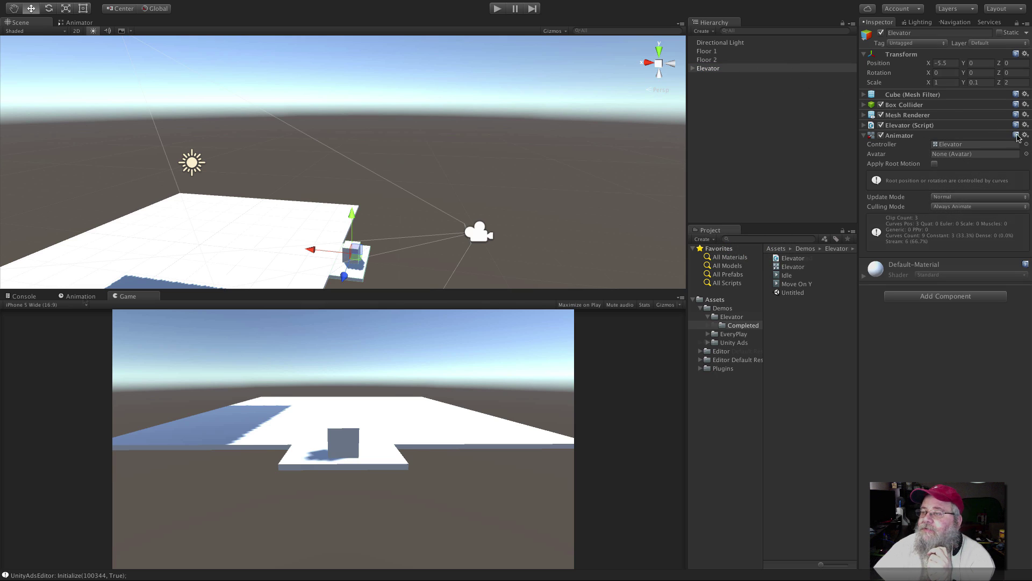
pyautogui.click(715, 69)
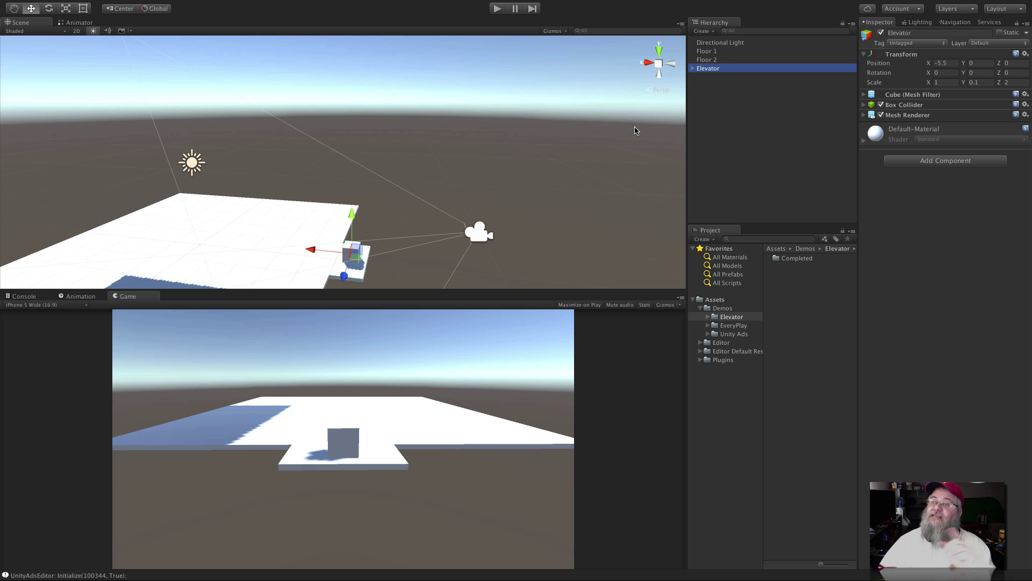
pyautogui.click(88, 296)
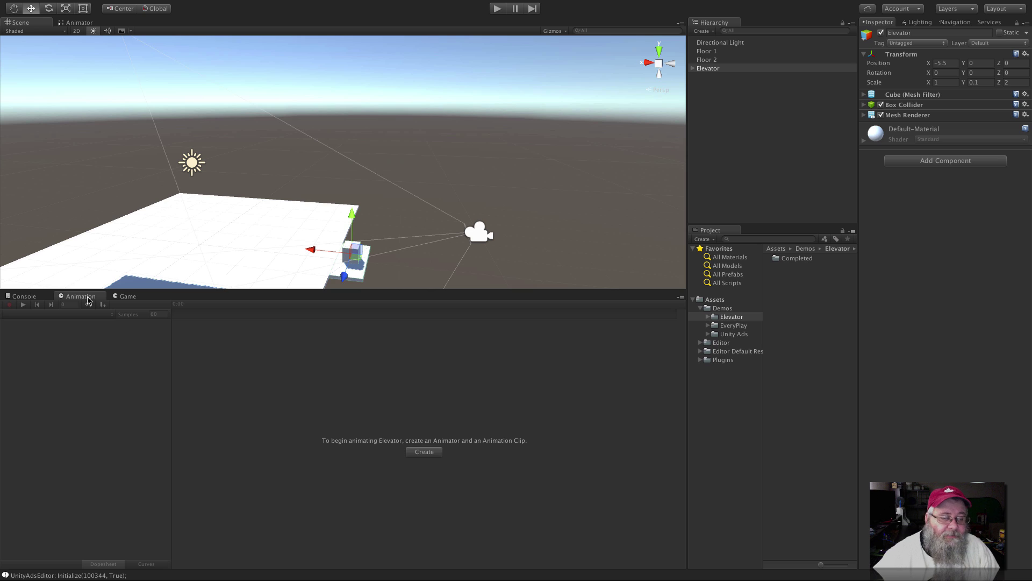
pyautogui.moveTo(326, 3)
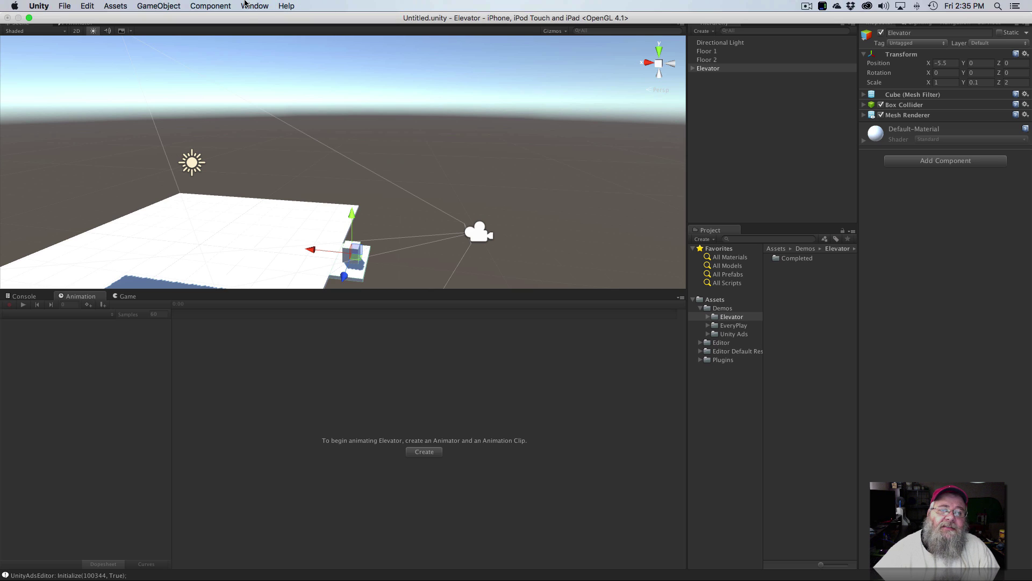
pyautogui.click(86, 24)
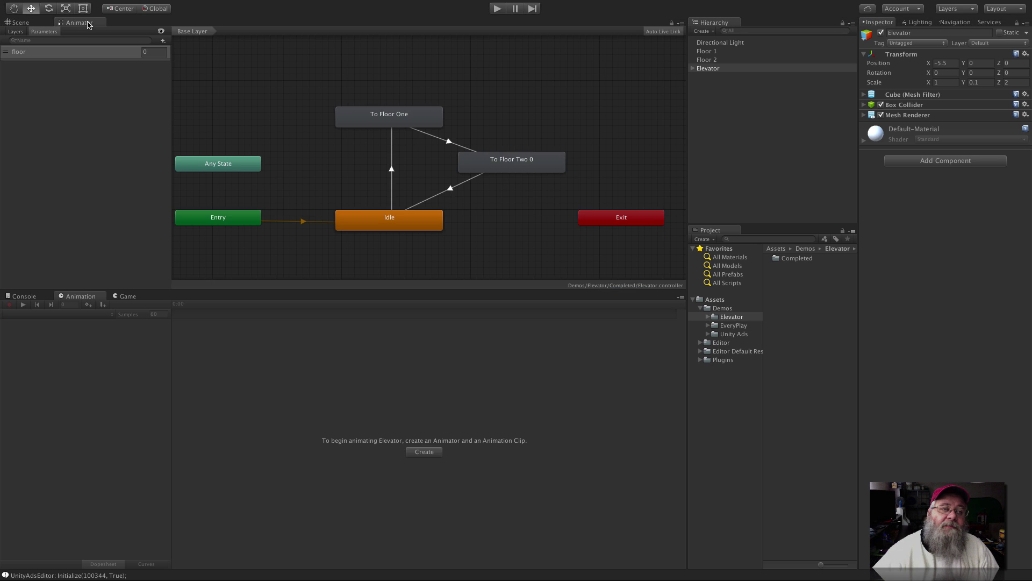
pyautogui.click(37, 23)
pyautogui.click(255, 5)
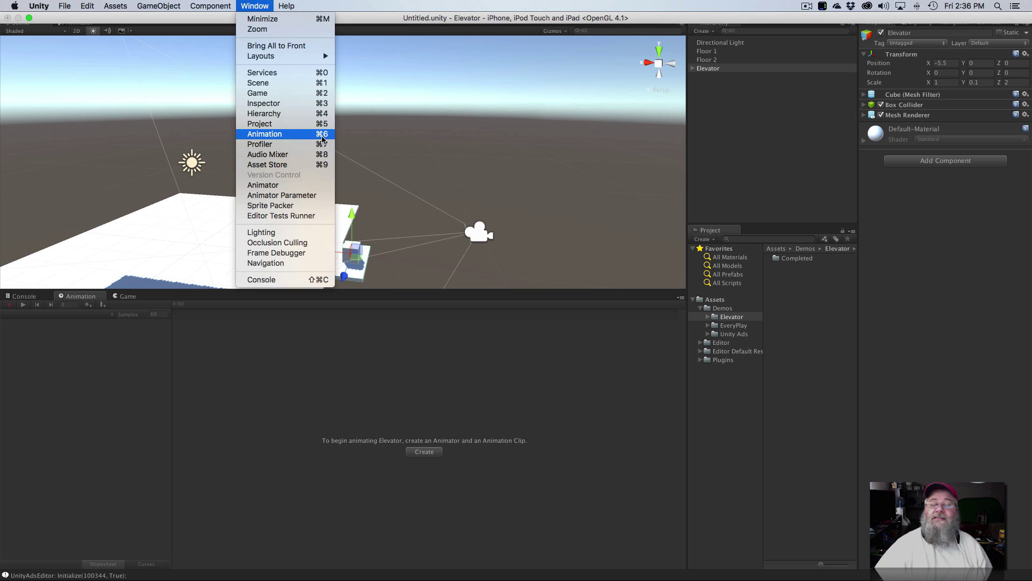
pyautogui.click(261, 491)
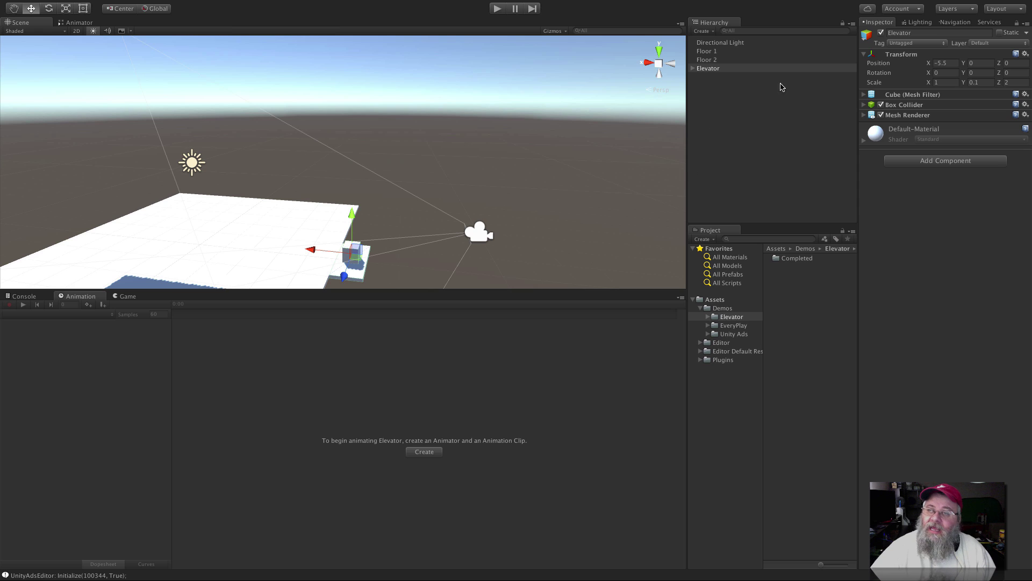
pyautogui.click(710, 68)
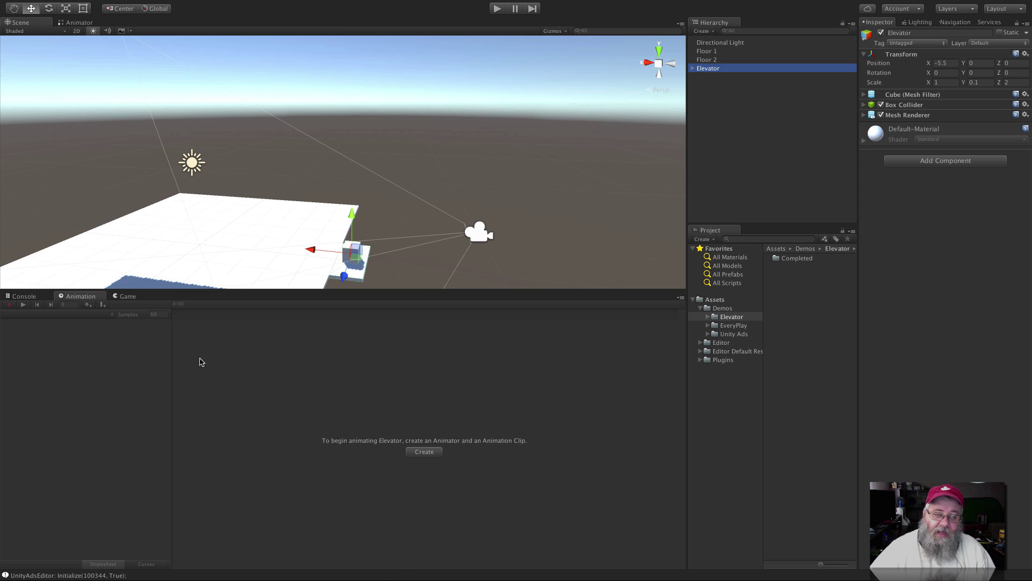
# Create an Idle animation clip for the Elevator, saved in Assets/Demos/Elevator, and reselect the Elevator.
pyautogui.click(429, 455)
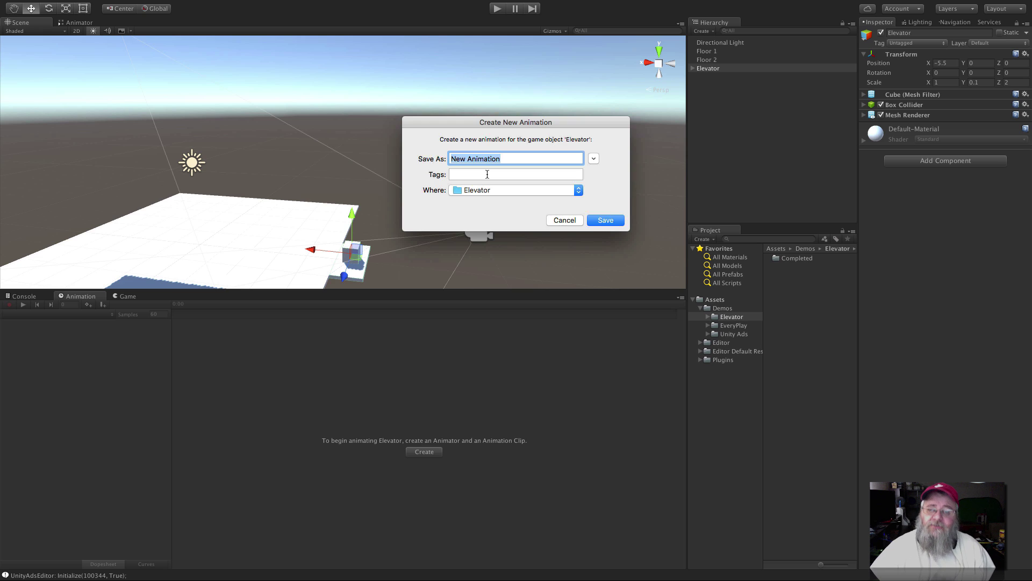
pyautogui.click(593, 158)
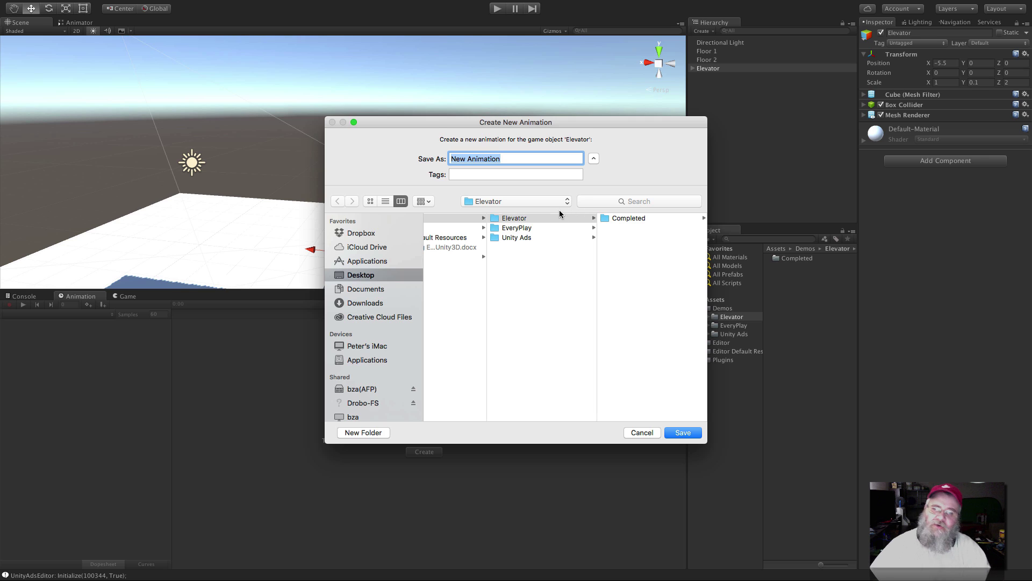
pyautogui.write('Id')
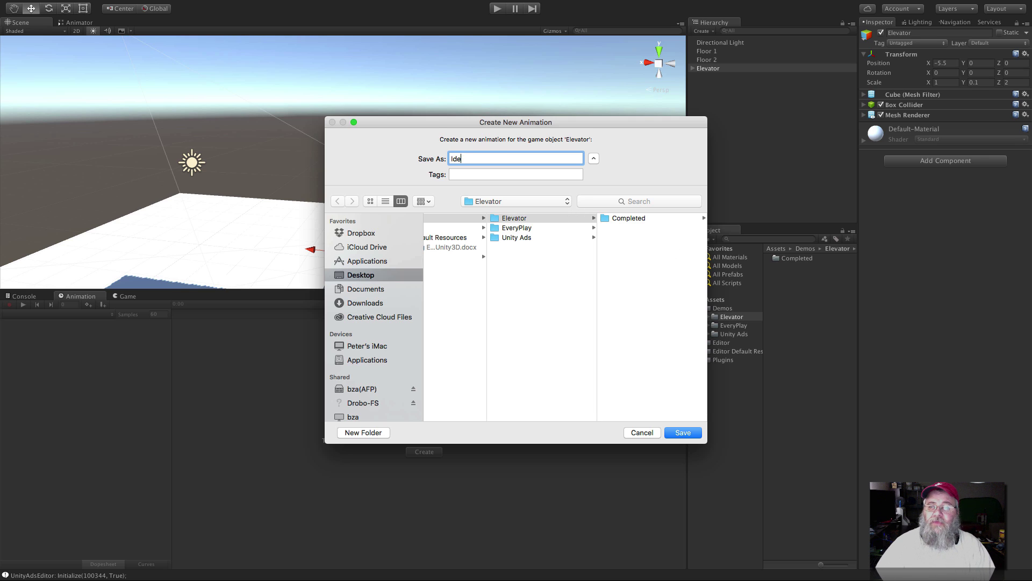
pyautogui.write('le')
pyautogui.press('Return')
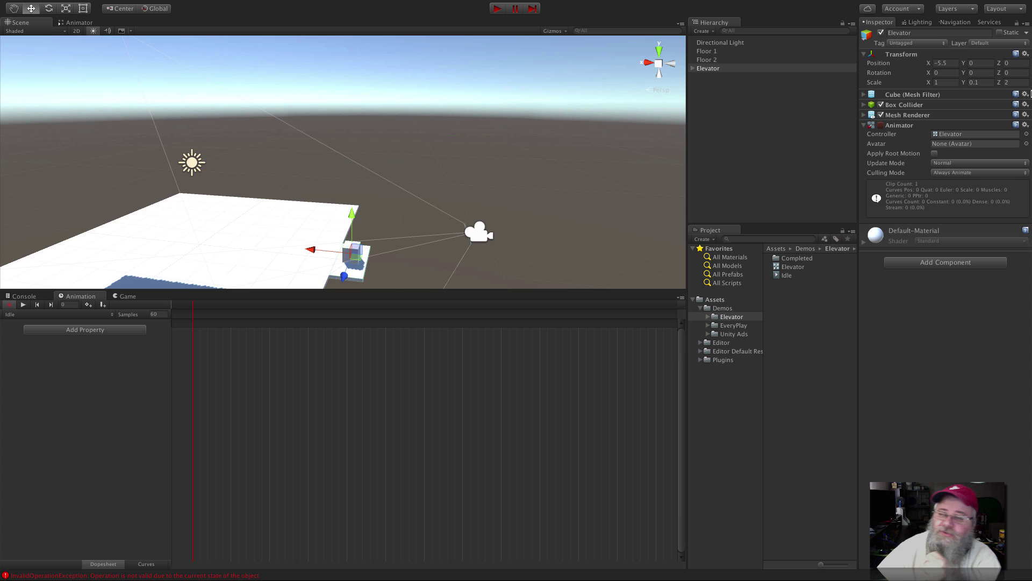
pyautogui.click(709, 69)
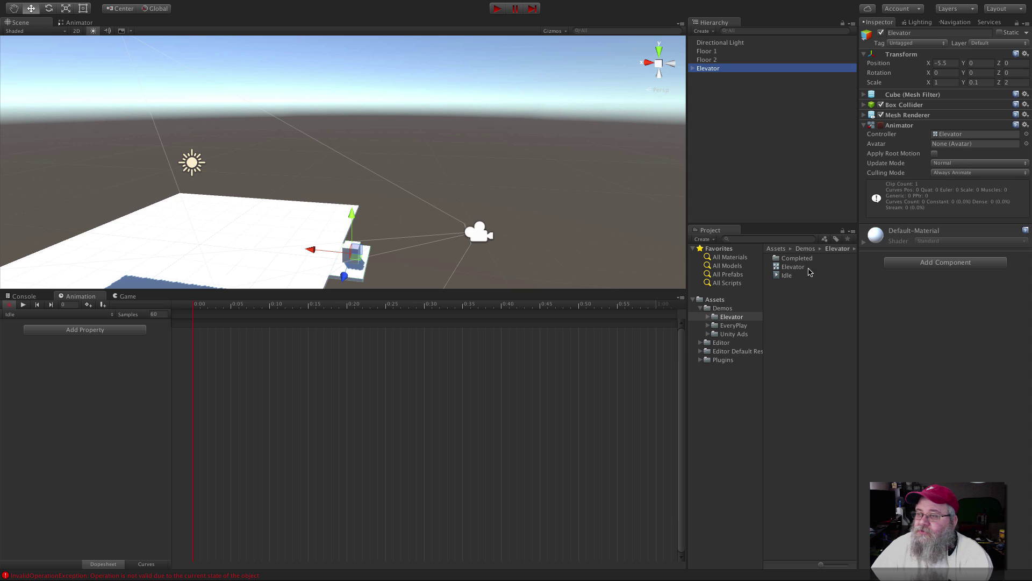
# Drag the Idle state beside Entry in the Animator graph, then reselect the Elevator in the Scene.
pyautogui.click(84, 23)
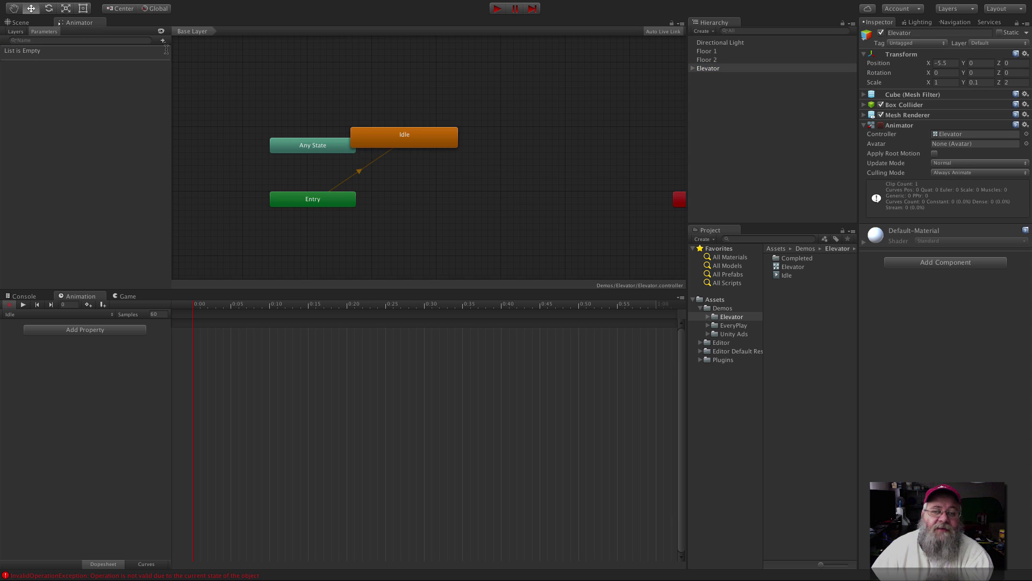
pyautogui.moveTo(420, 146); pyautogui.dragTo(463, 194)
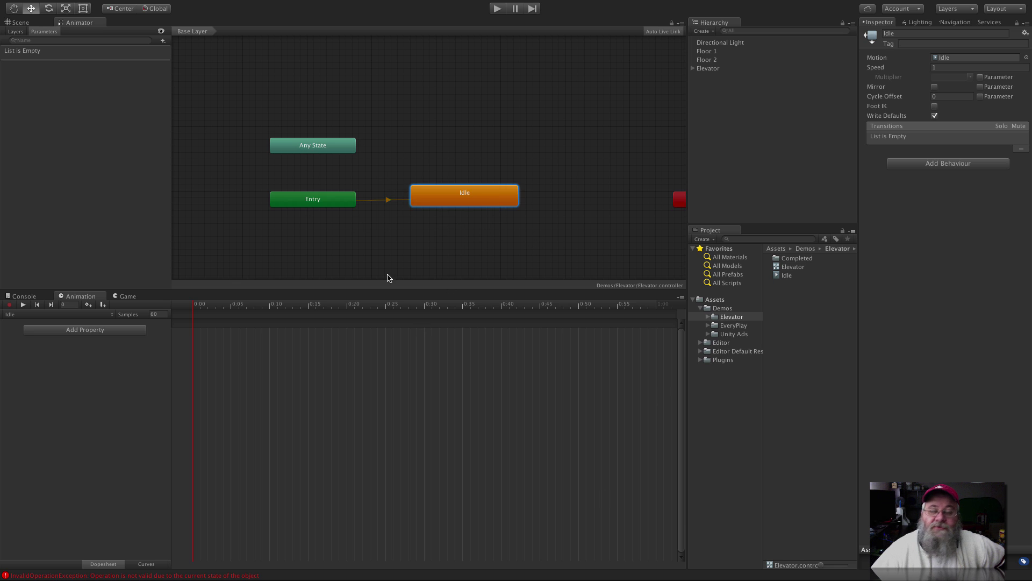
pyautogui.click(23, 22)
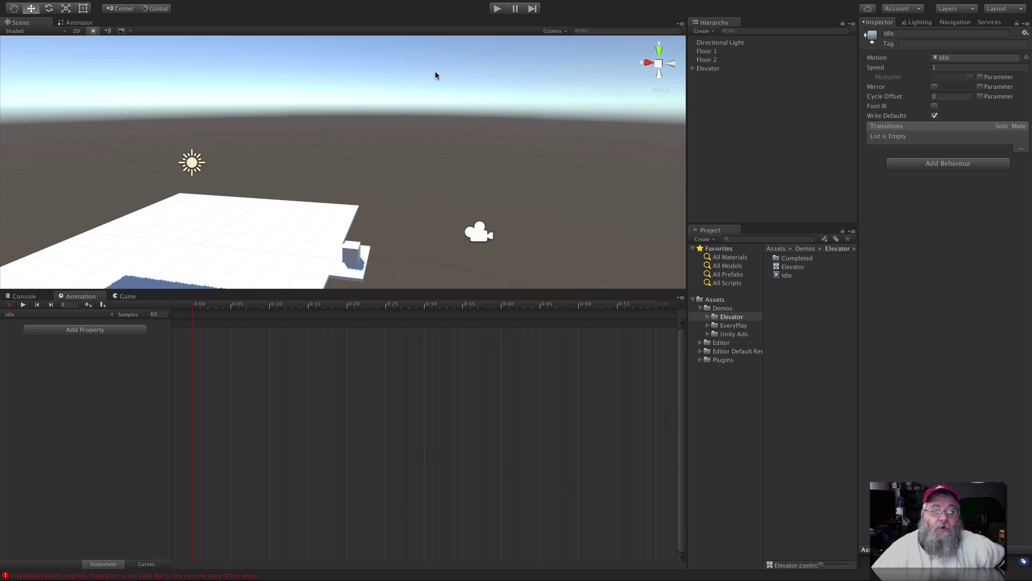
pyautogui.click(708, 68)
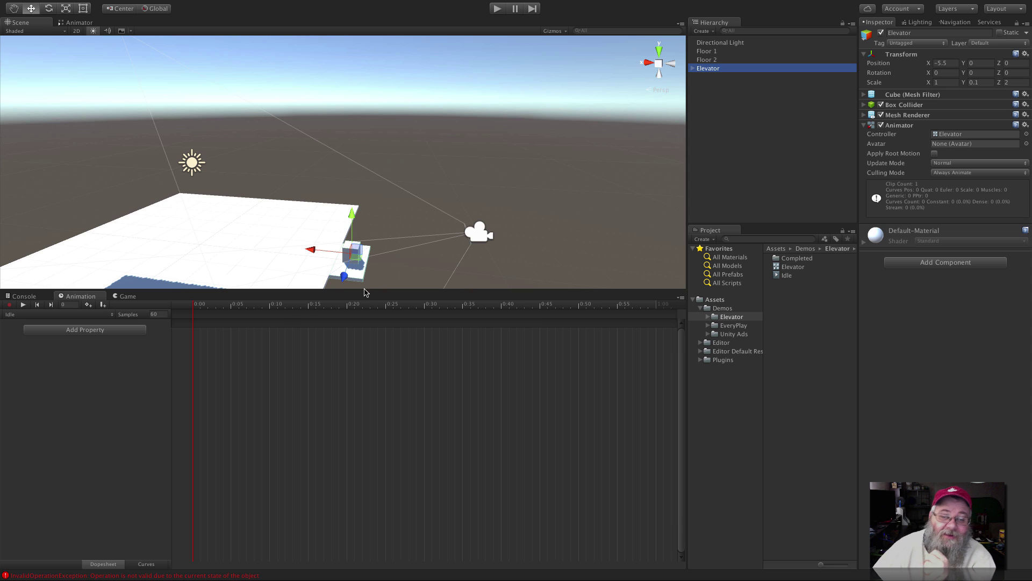
pyautogui.keyDown('ctrl'); pyautogui.click(707, 69); pyautogui.keyUp('ctrl')
pyautogui.click(714, 68)
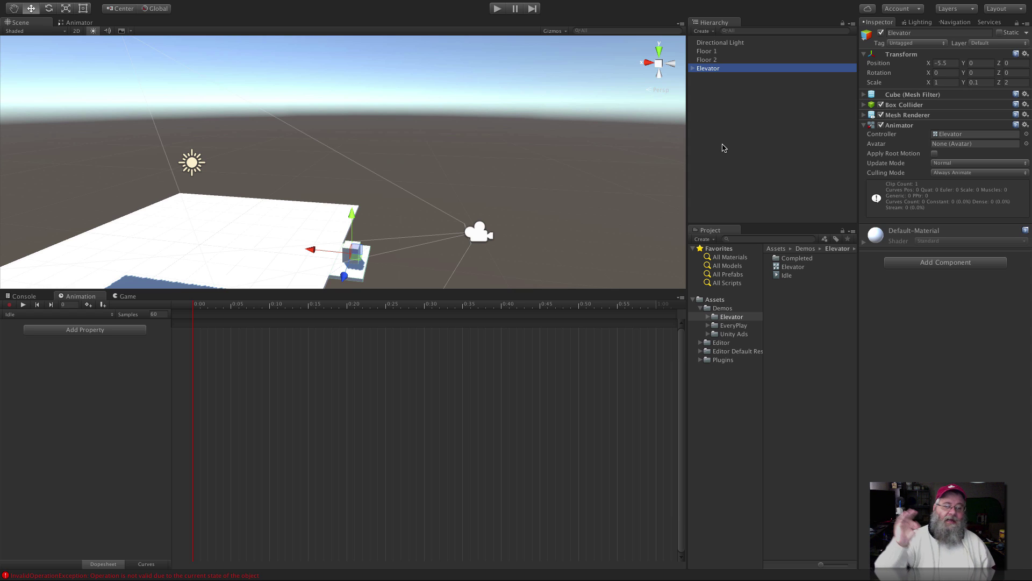
# Add the Elevator's Transform Position track to the Idle clip and expand its x, y, z curves.
pyautogui.click(101, 330)
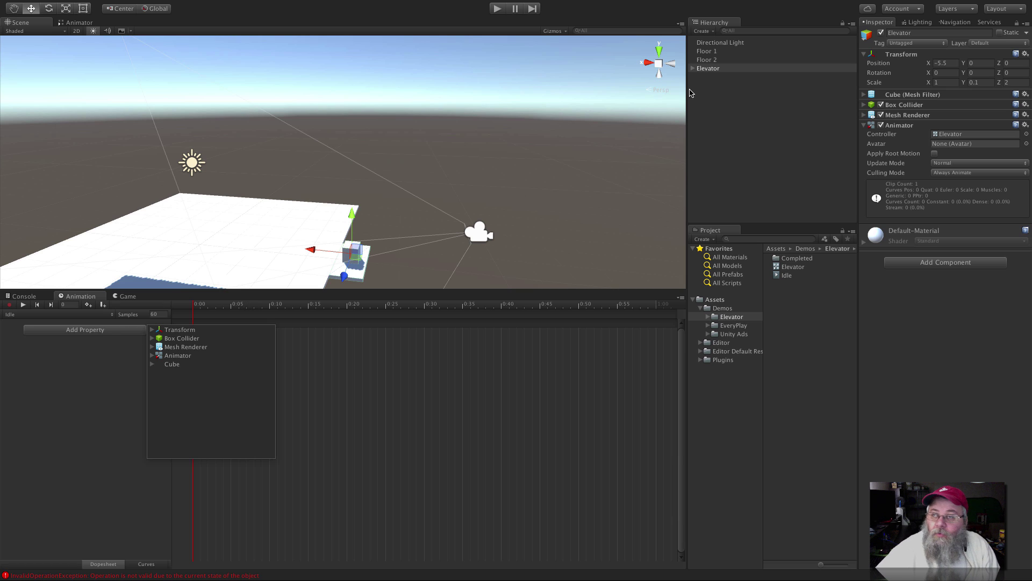
pyautogui.click(153, 338)
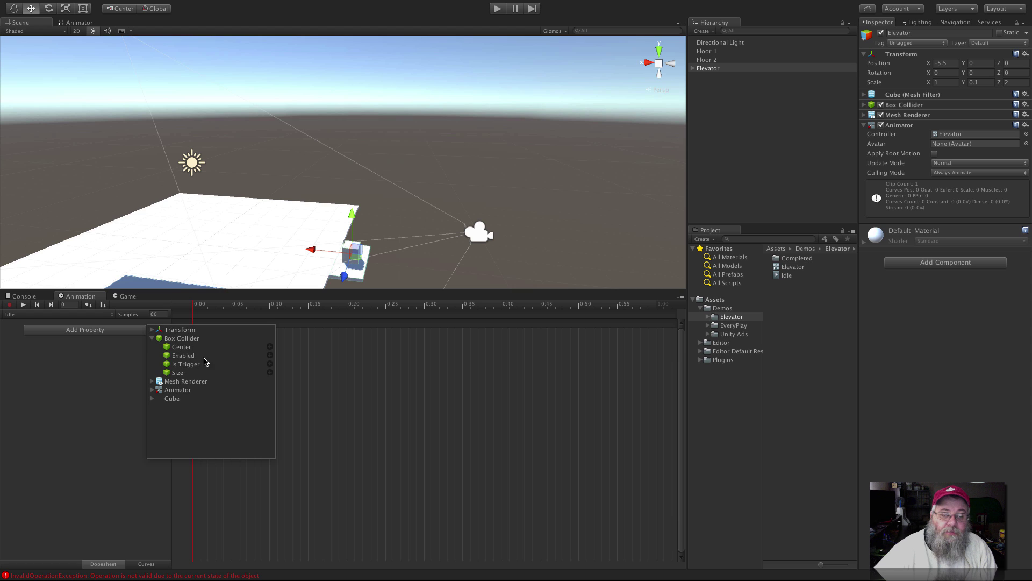
pyautogui.click(153, 338)
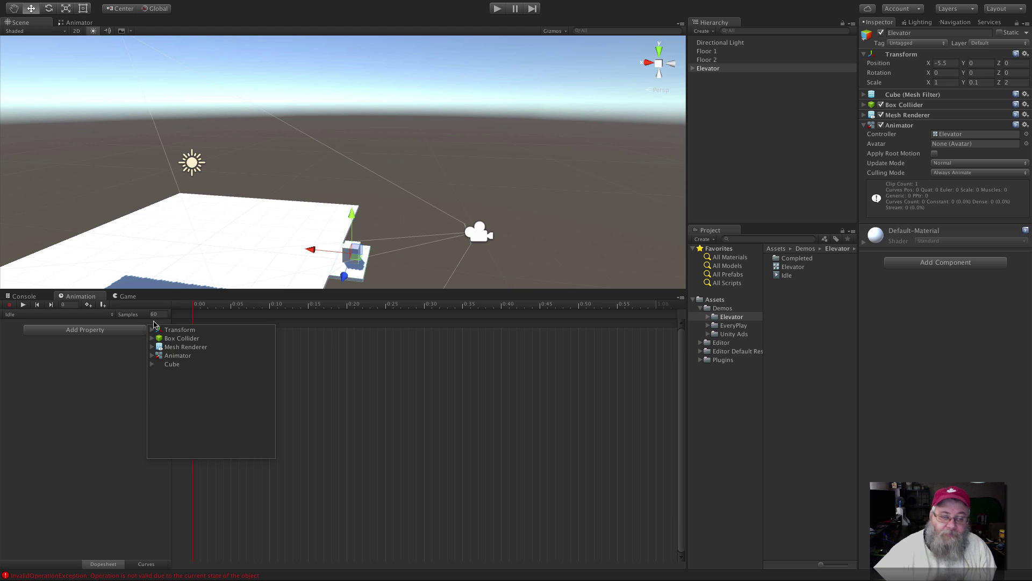
pyautogui.click(152, 331)
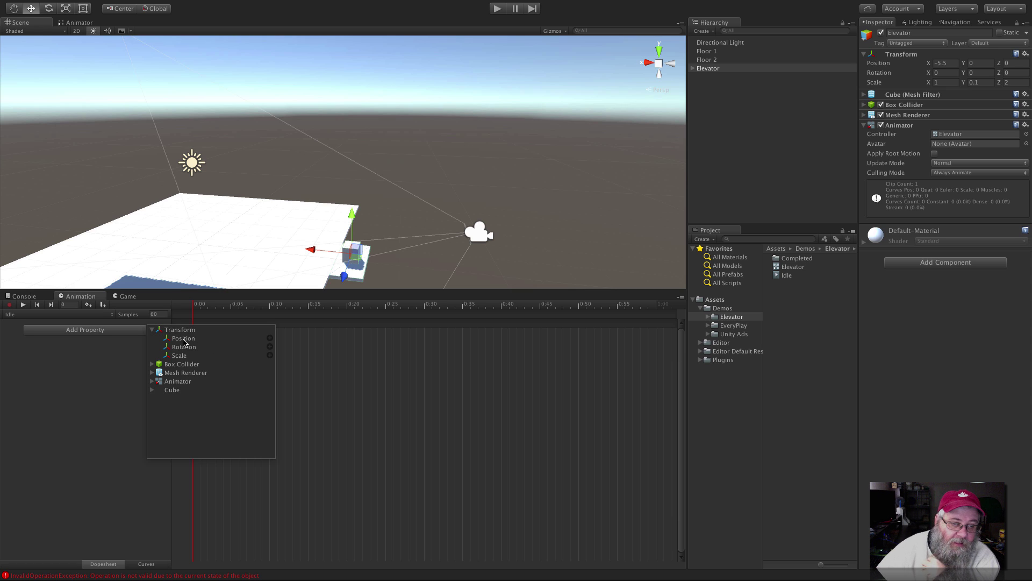
pyautogui.click(270, 338)
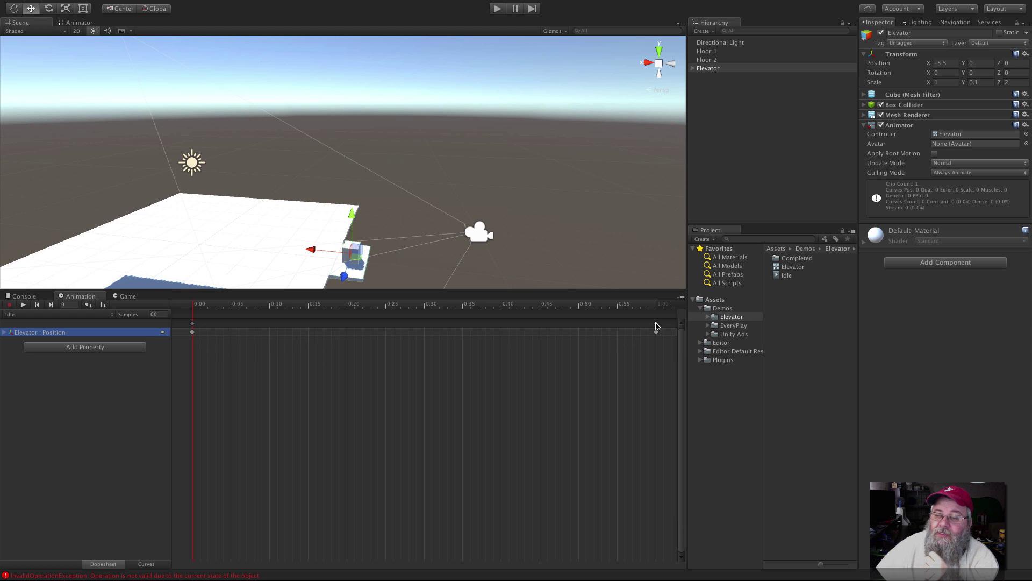
pyautogui.click(3, 333)
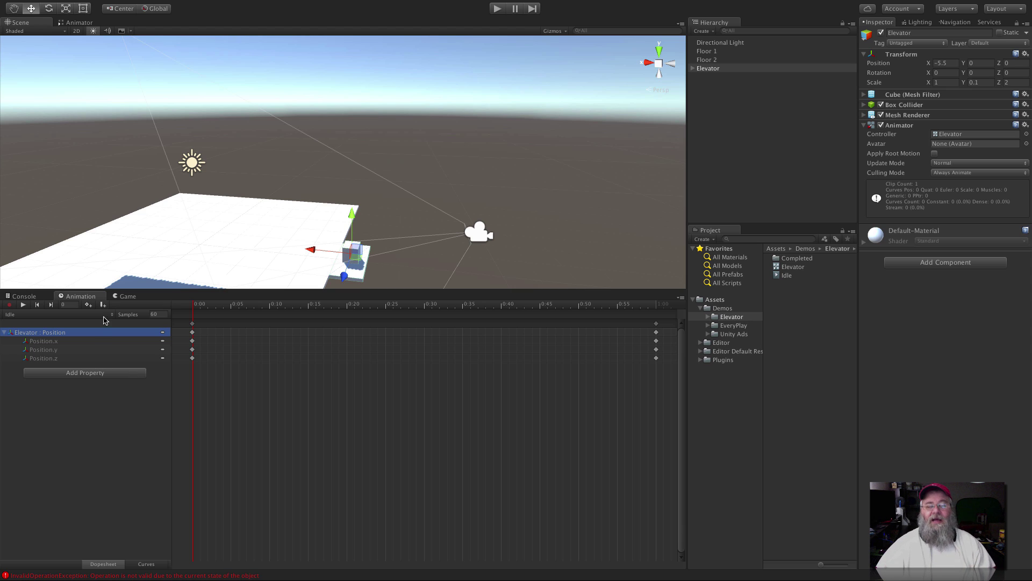
# Select the 0:00 keyframes and compare Floor 2's position values with the Elevator's.
pyautogui.click(192, 325)
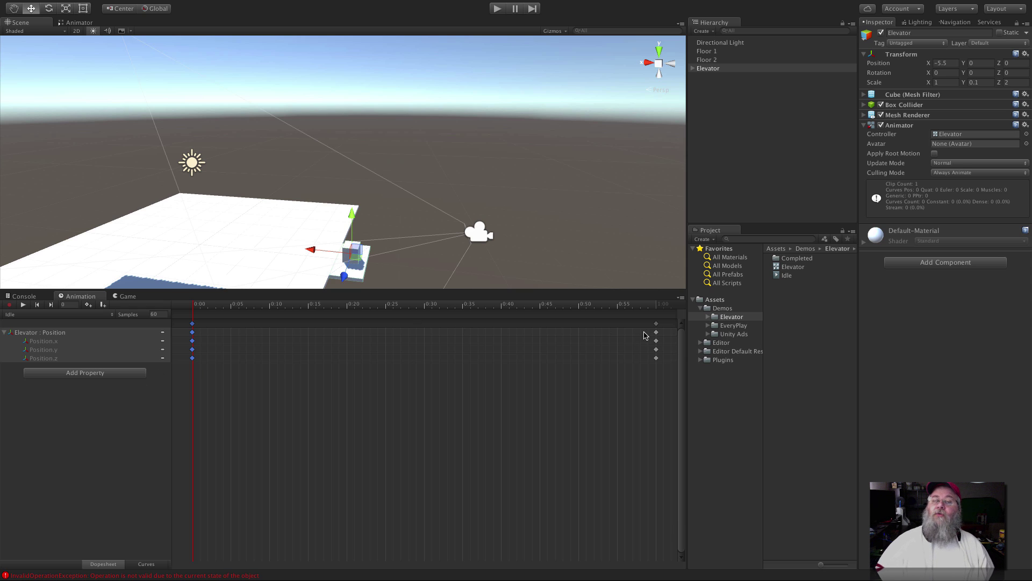
pyautogui.scroll(-6, 520, 64)
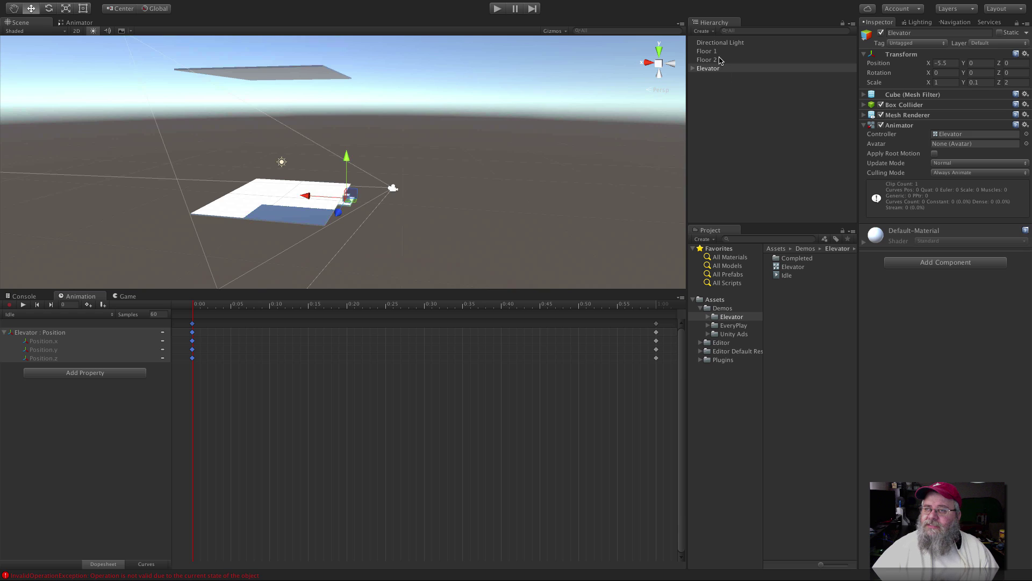
pyautogui.click(707, 60)
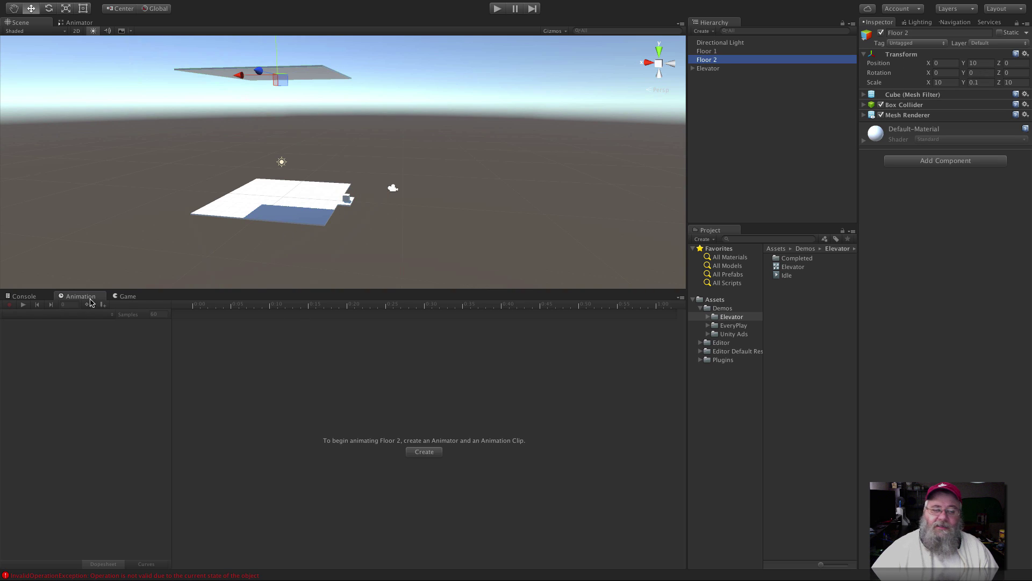
pyautogui.click(718, 68)
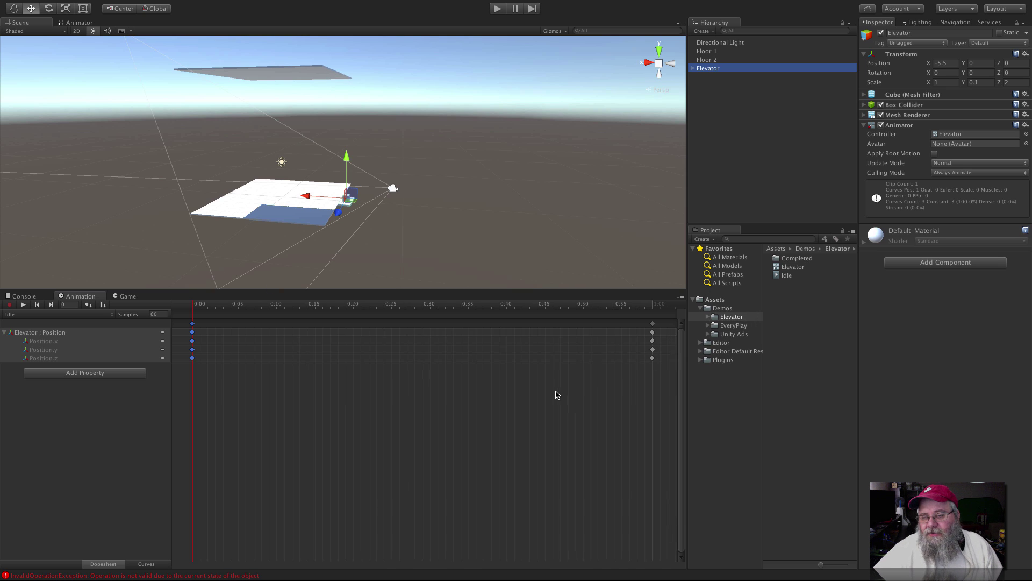
pyautogui.scroll(-4, 546, 392)
pyautogui.scroll(-2, 529, 378)
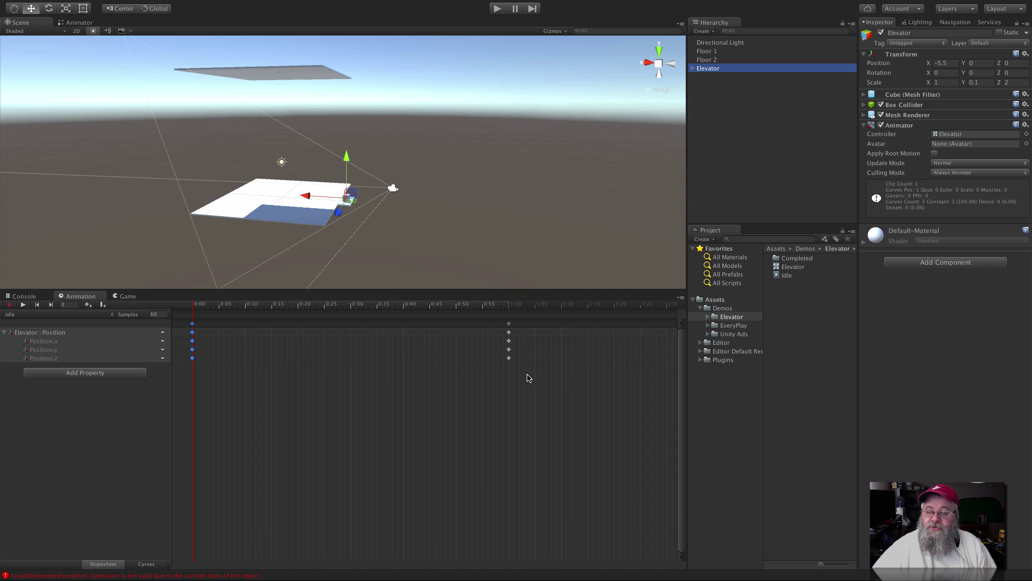
pyautogui.scroll(-3, 554, 365)
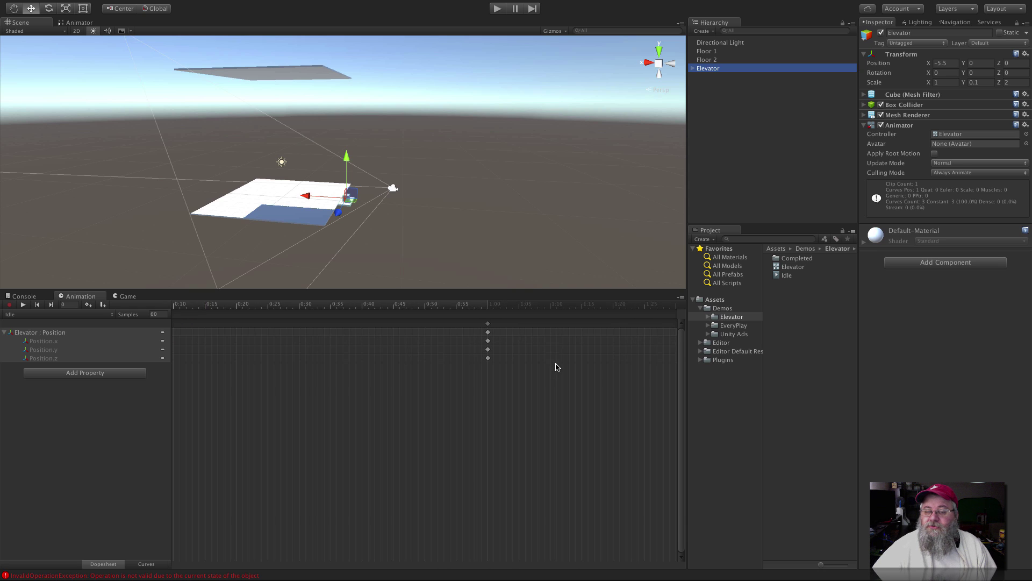
pyautogui.scroll(5, 183, 370)
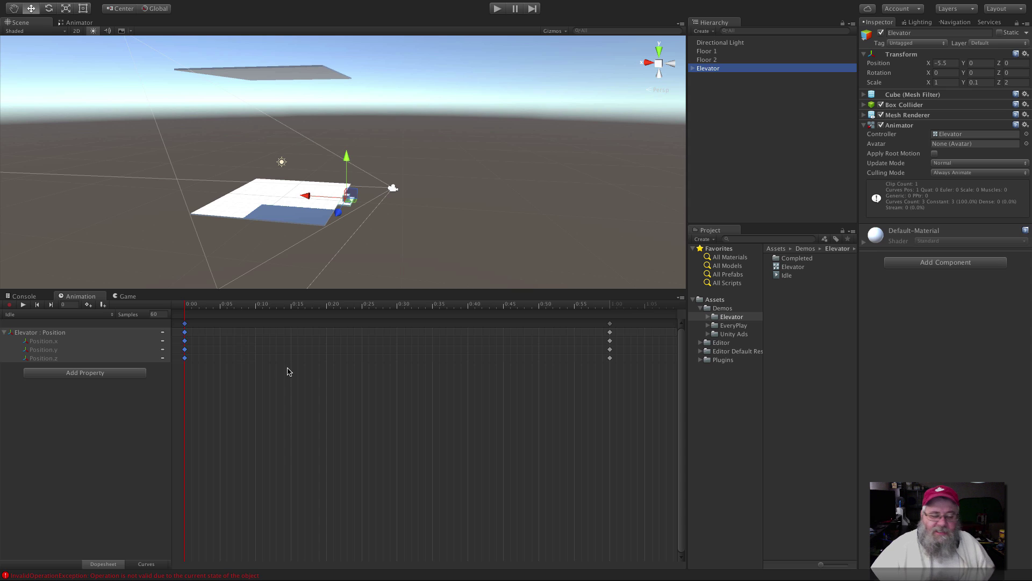
# With the playhead on the 1:00 keys, record Position Y as 10, then stop recording.
pyautogui.click(610, 323)
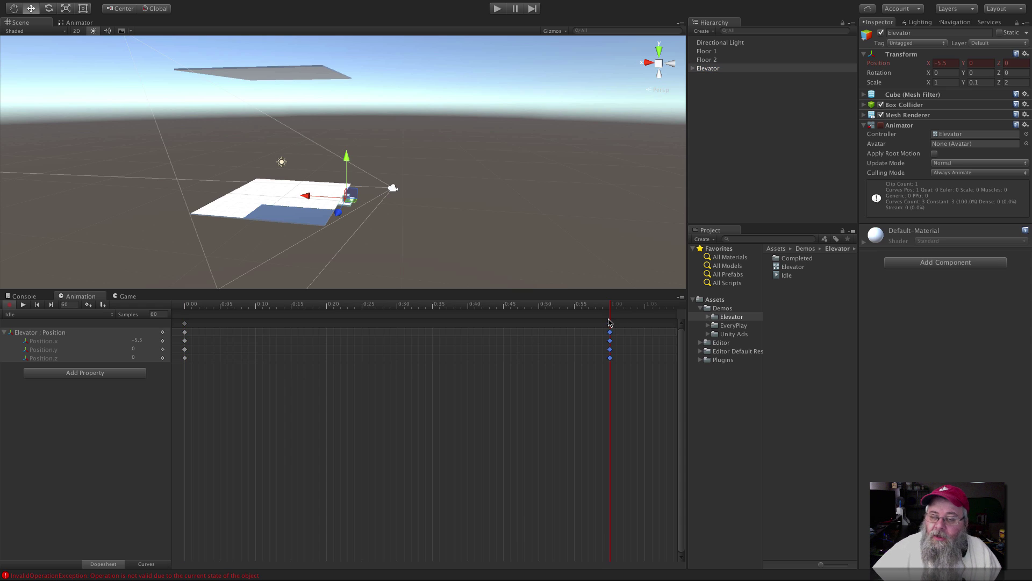
pyautogui.moveTo(611, 326)
pyautogui.mouseDown()
pyautogui.moveTo(466, 325)
pyautogui.moveTo(612, 328)
pyautogui.mouseUp()
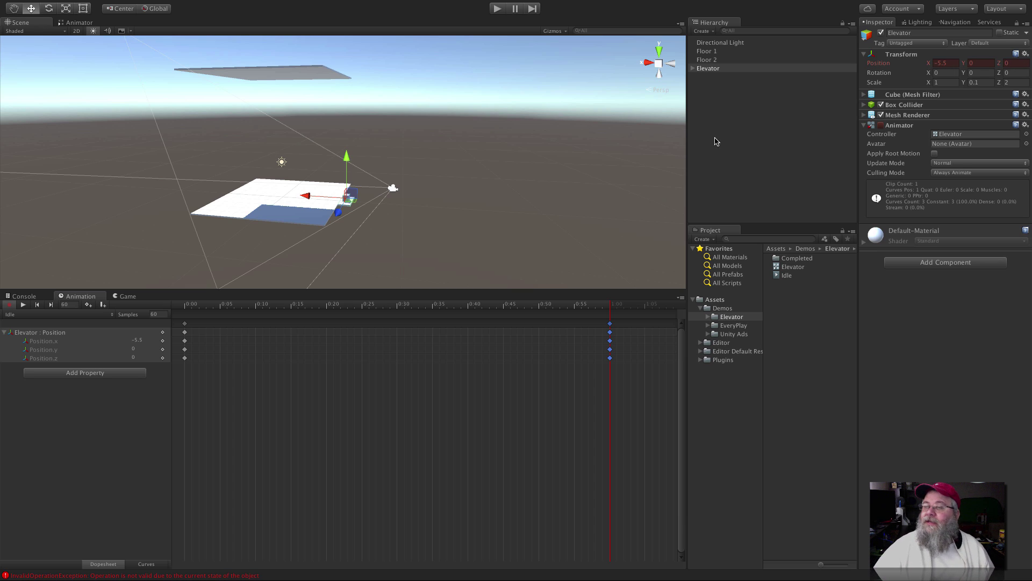
pyautogui.click(185, 324)
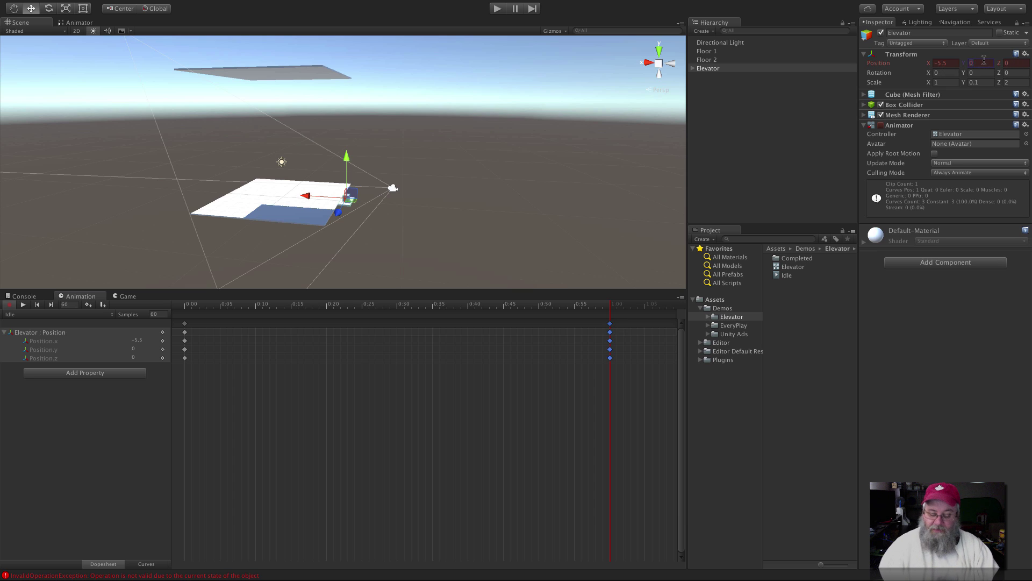
pyautogui.write('10')
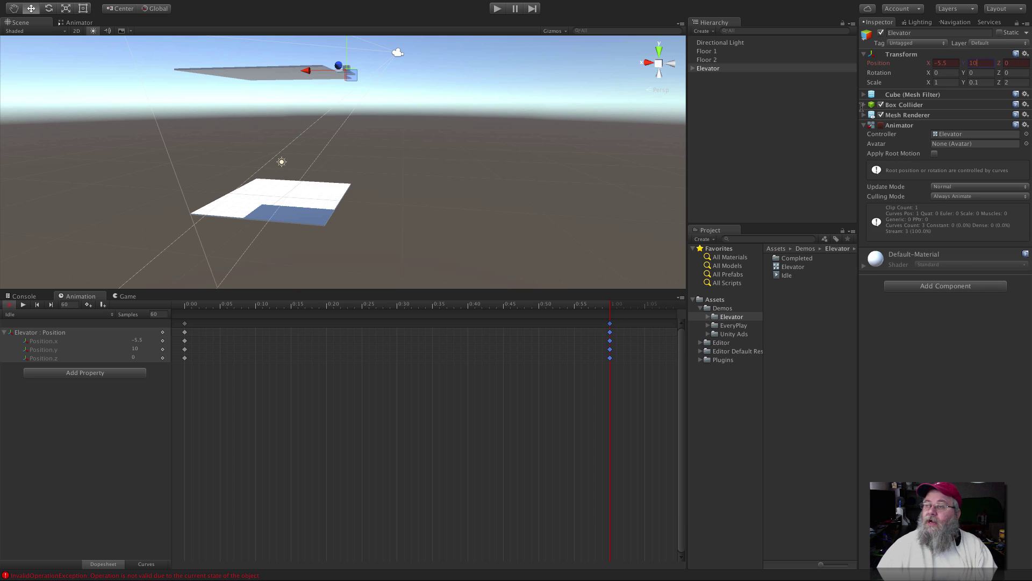
pyautogui.click(292, 396)
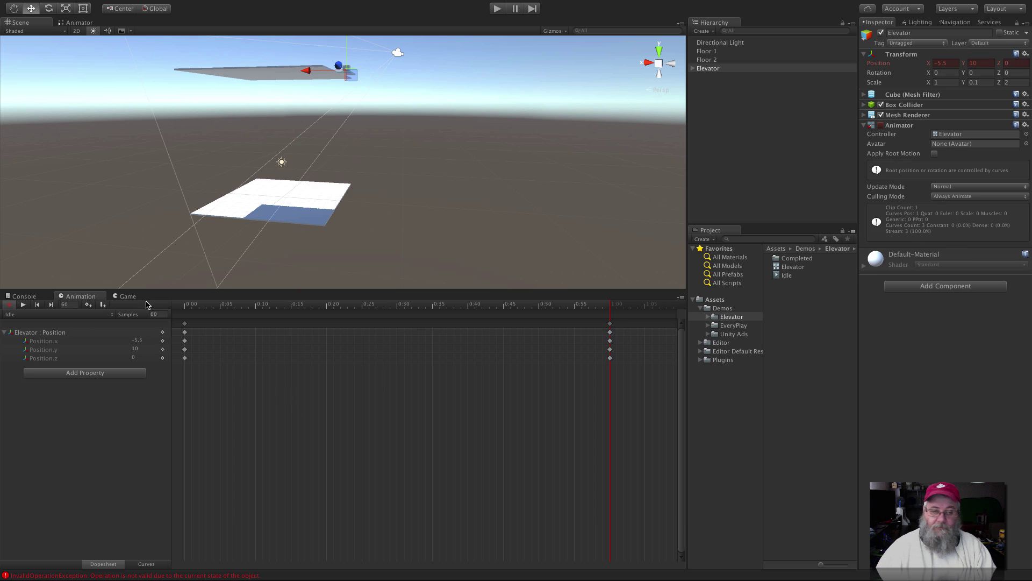
pyautogui.click(13, 305)
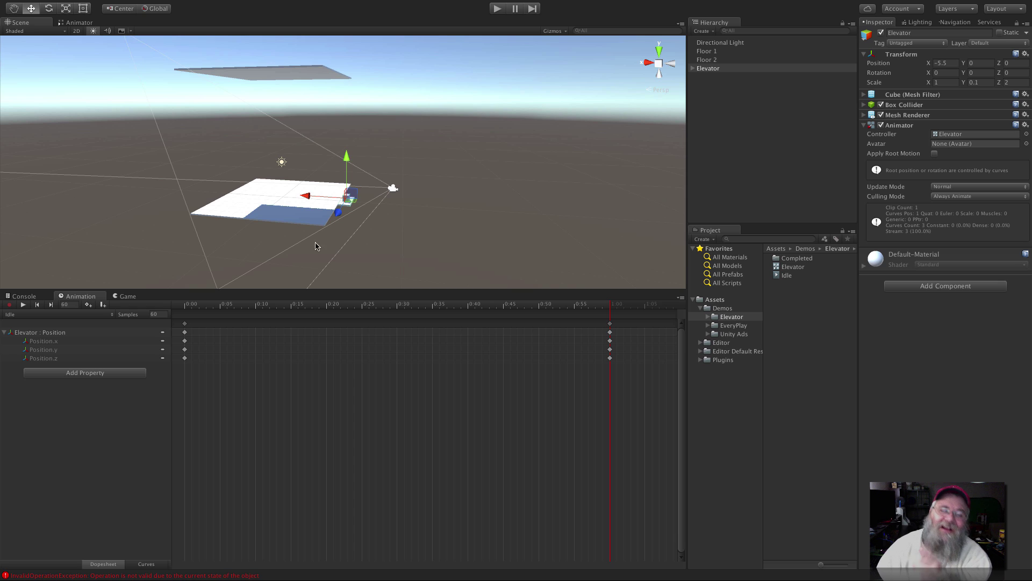
# Preview the Idle clip from the game camera, then select all keyframes at the 1:00 mark.
pyautogui.click(23, 305)
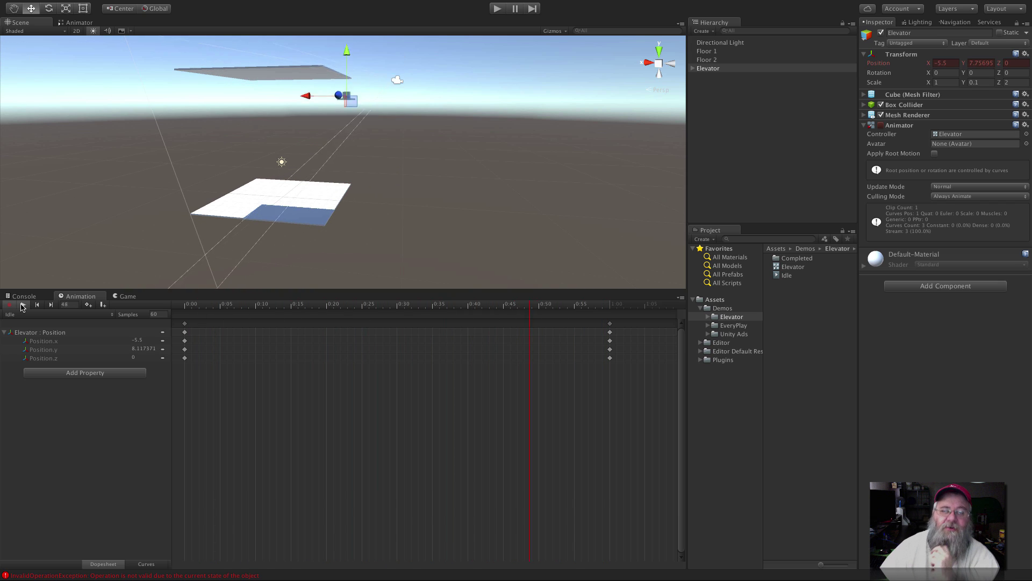
pyautogui.click(133, 296)
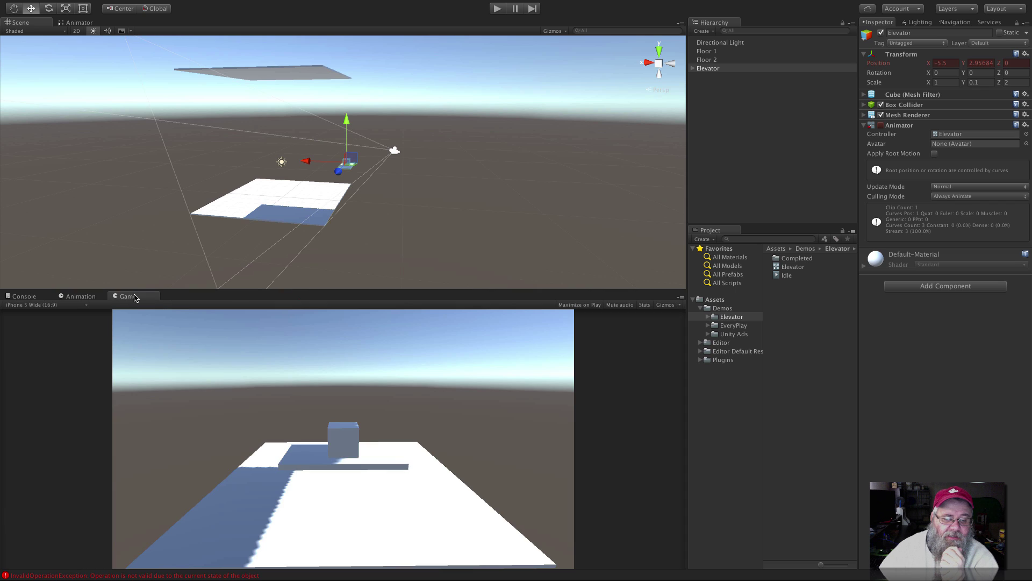
pyautogui.click(58, 297)
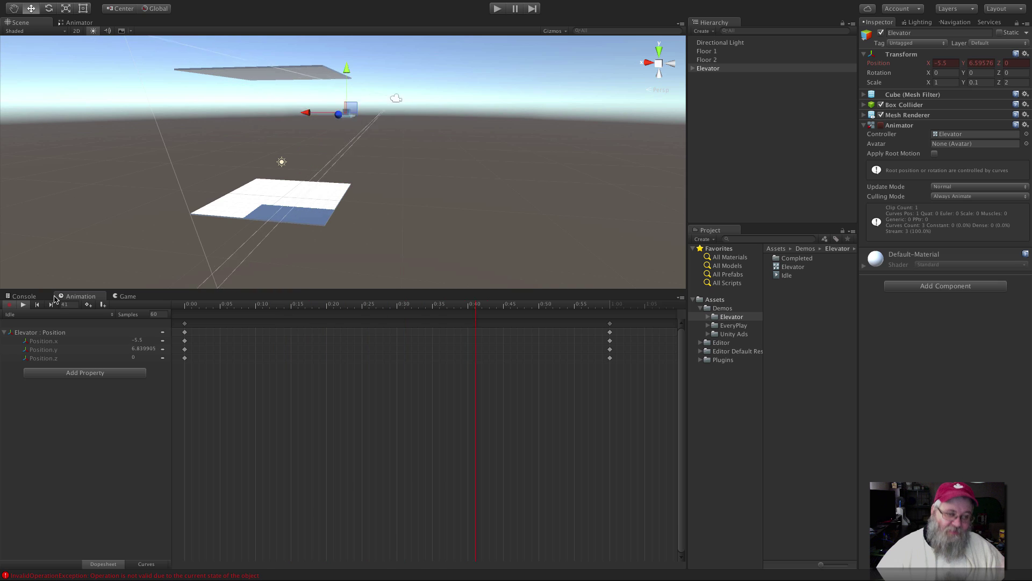
pyautogui.click(23, 305)
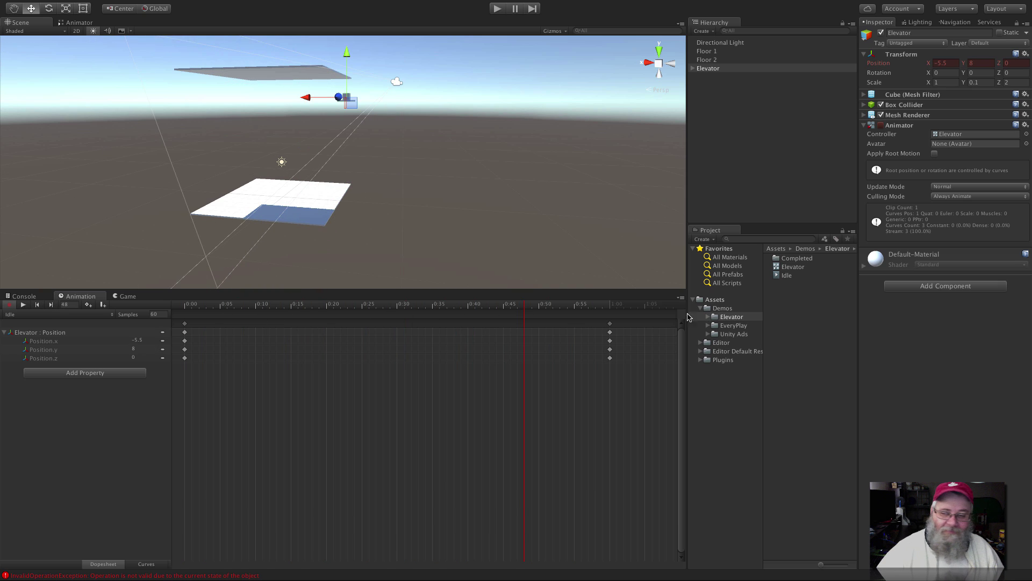
pyautogui.click(610, 325)
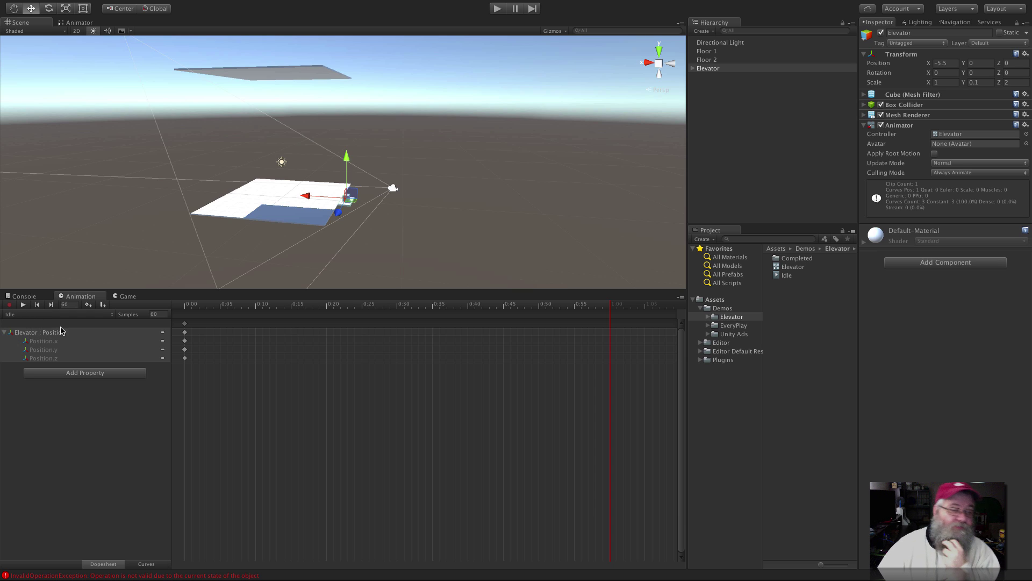
# Create and save a new Elevator animation clip named 'To Floor One'.
pyautogui.click(37, 317)
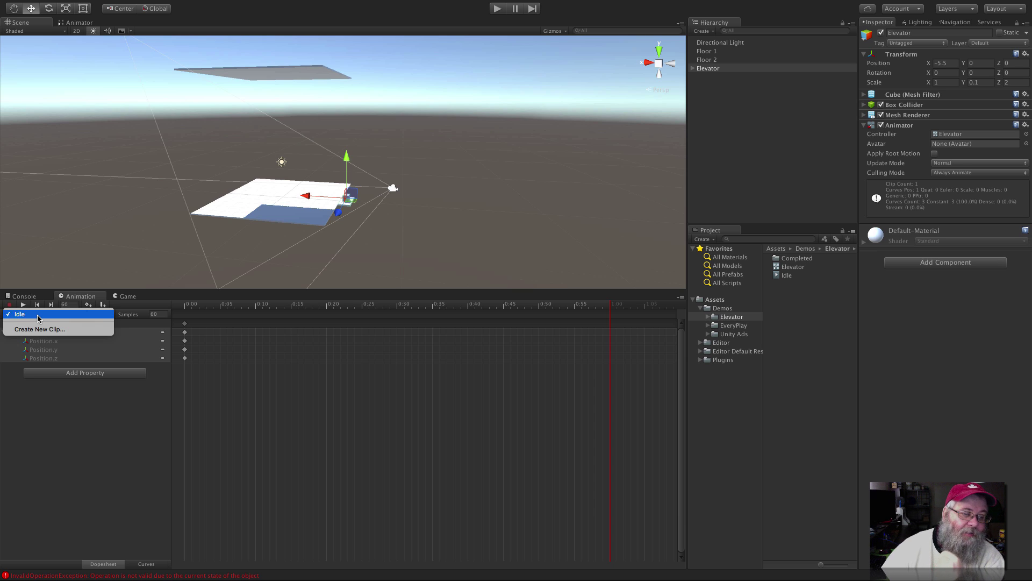
pyautogui.click(50, 376)
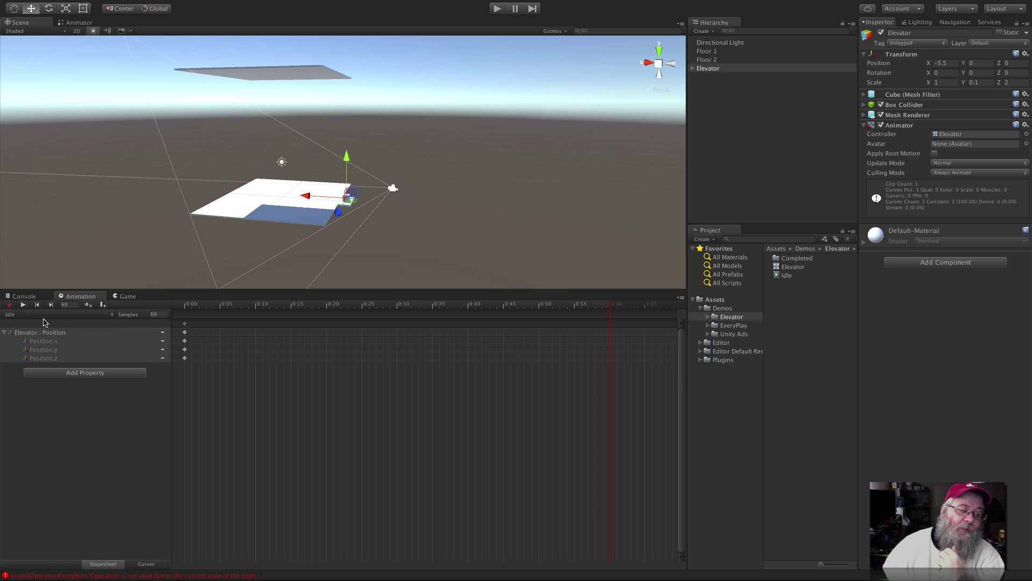
pyautogui.click(47, 314)
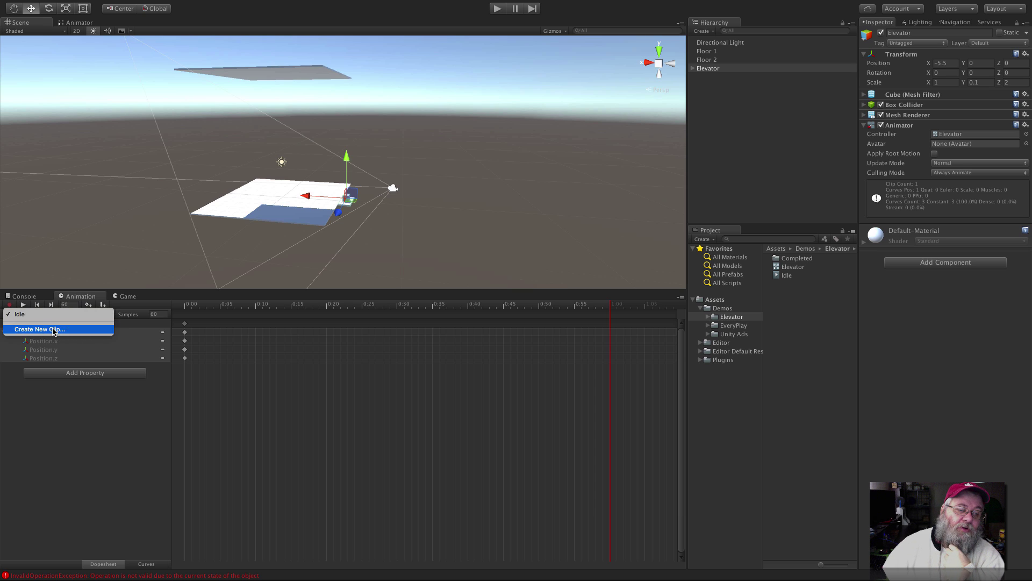
pyautogui.click(53, 330)
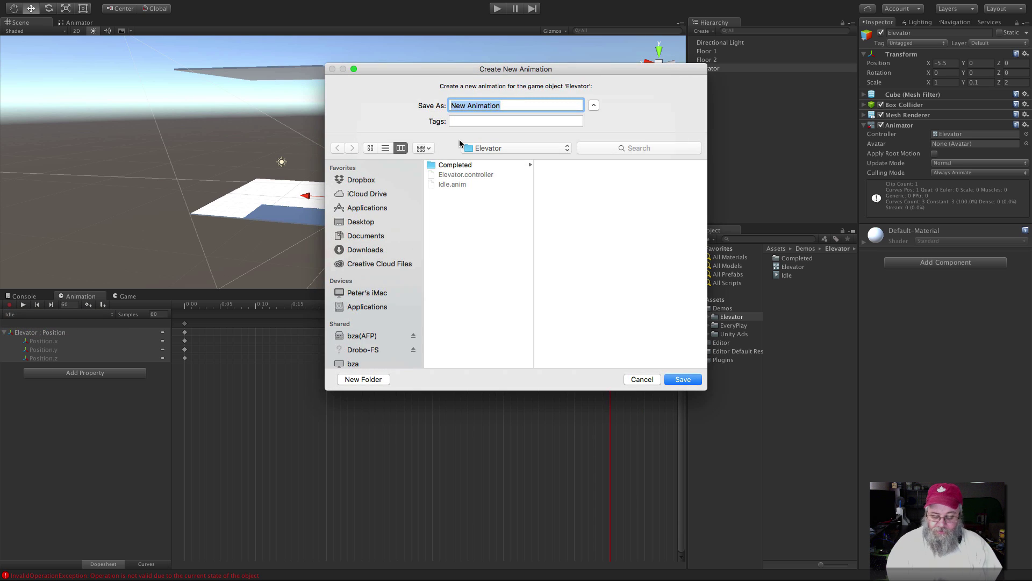
pyautogui.write('Floor One')
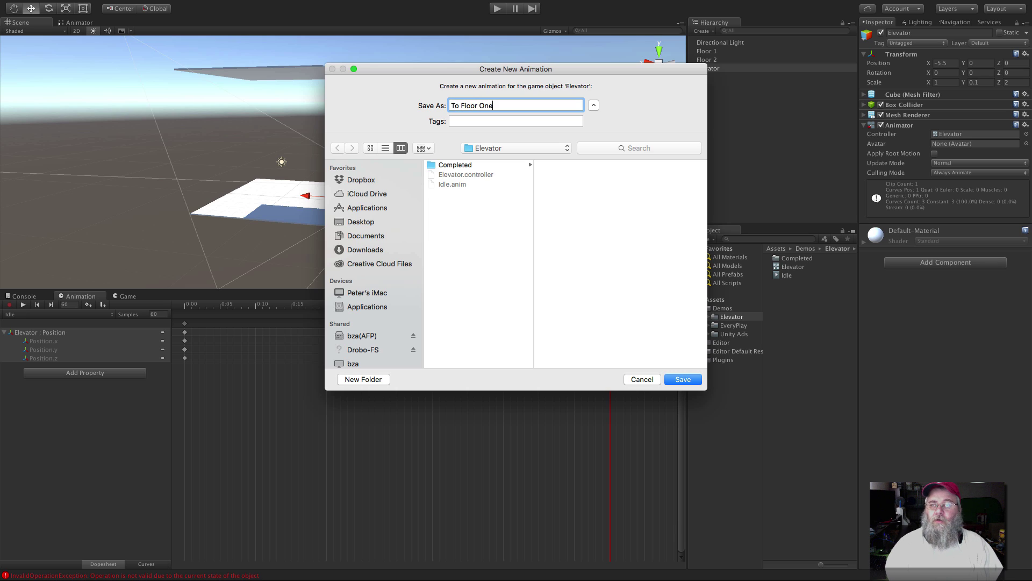
pyautogui.press('Return')
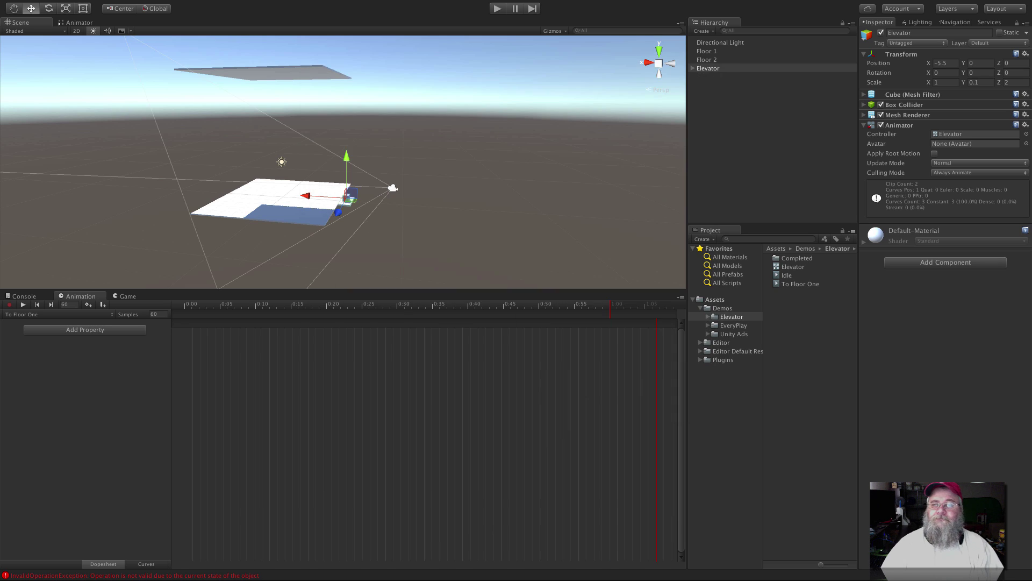
# Add the Transform Position track to the clip, deleting the accidentally added Rotation track.
pyautogui.click(108, 330)
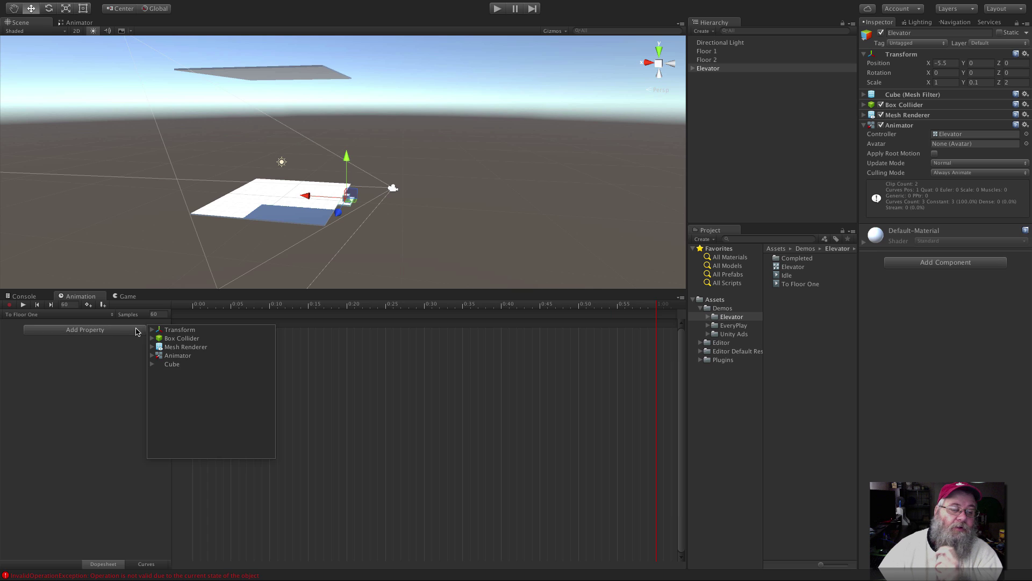
pyautogui.click(151, 330)
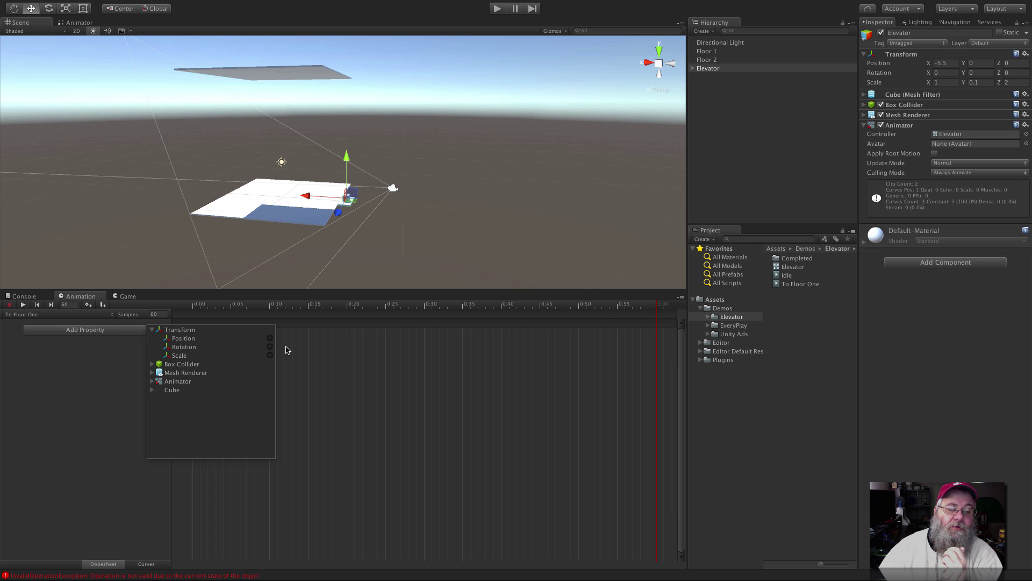
pyautogui.click(270, 347)
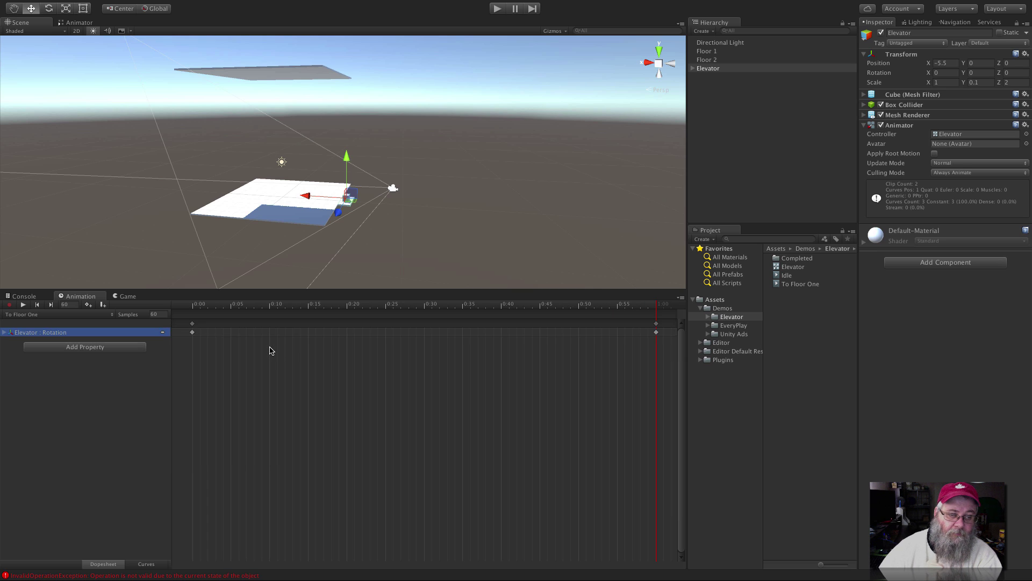
pyautogui.click(75, 392)
pyautogui.click(74, 334)
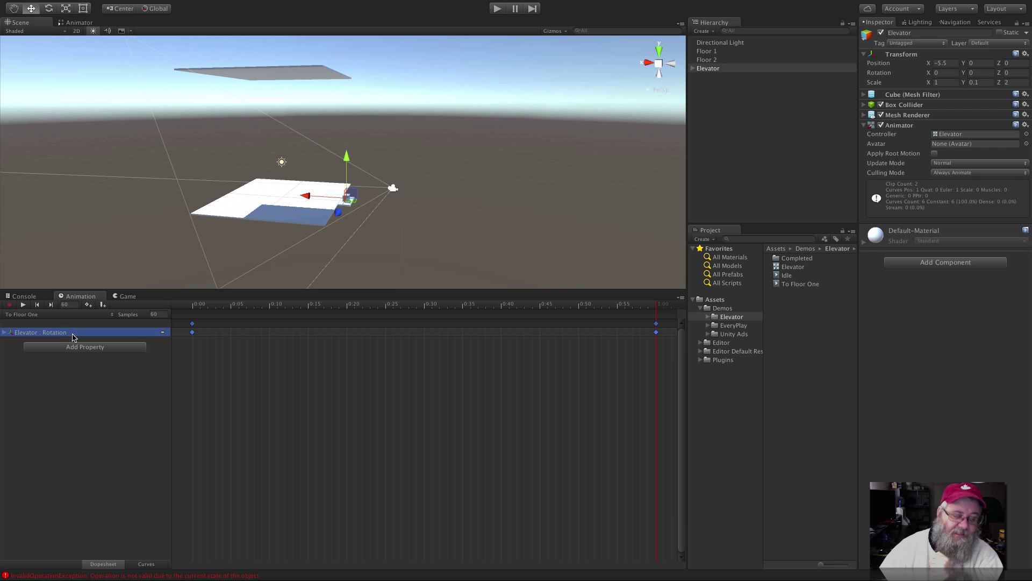
pyautogui.press('Delete')
pyautogui.click(74, 337)
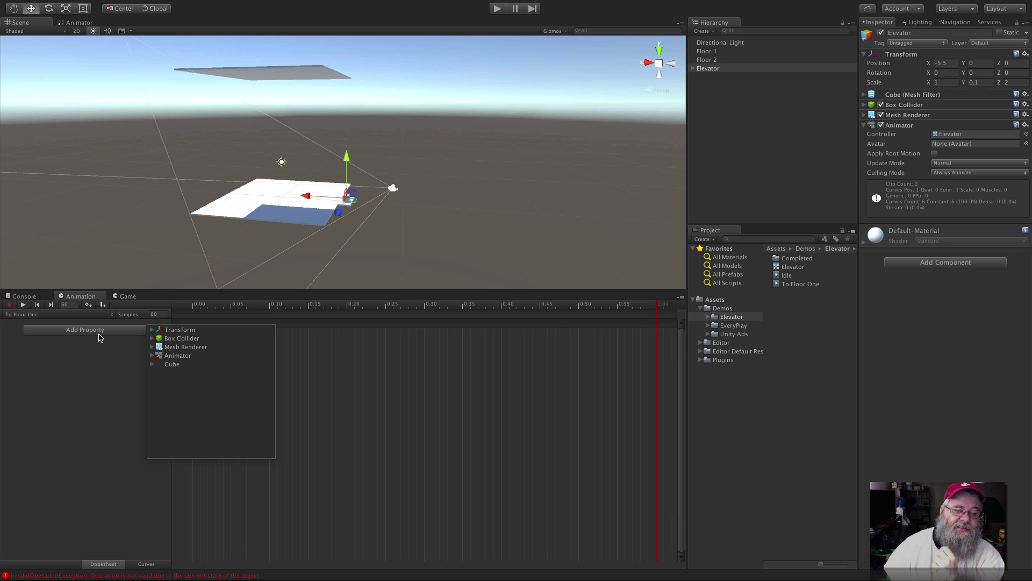
pyautogui.click(153, 331)
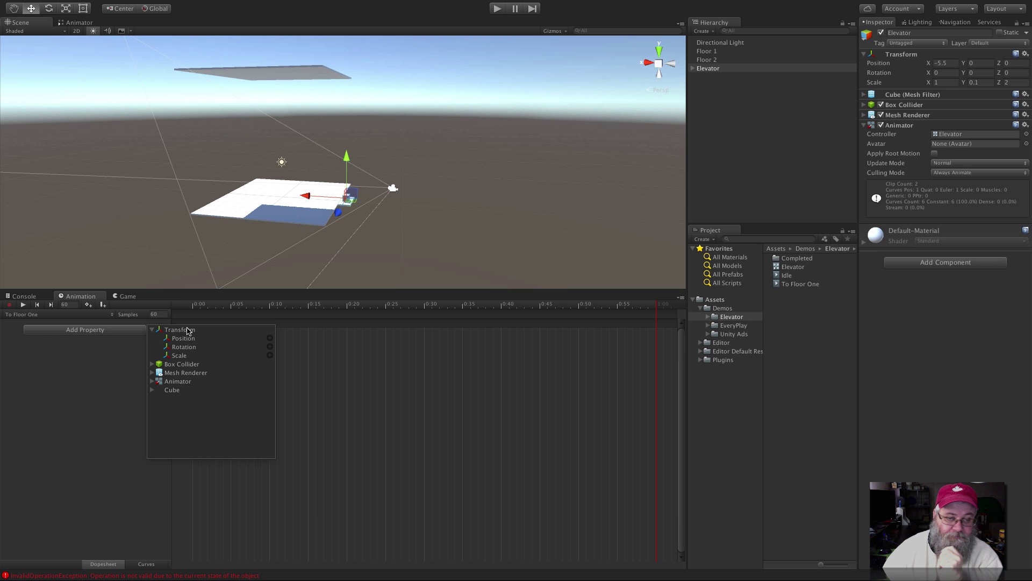
pyautogui.click(270, 338)
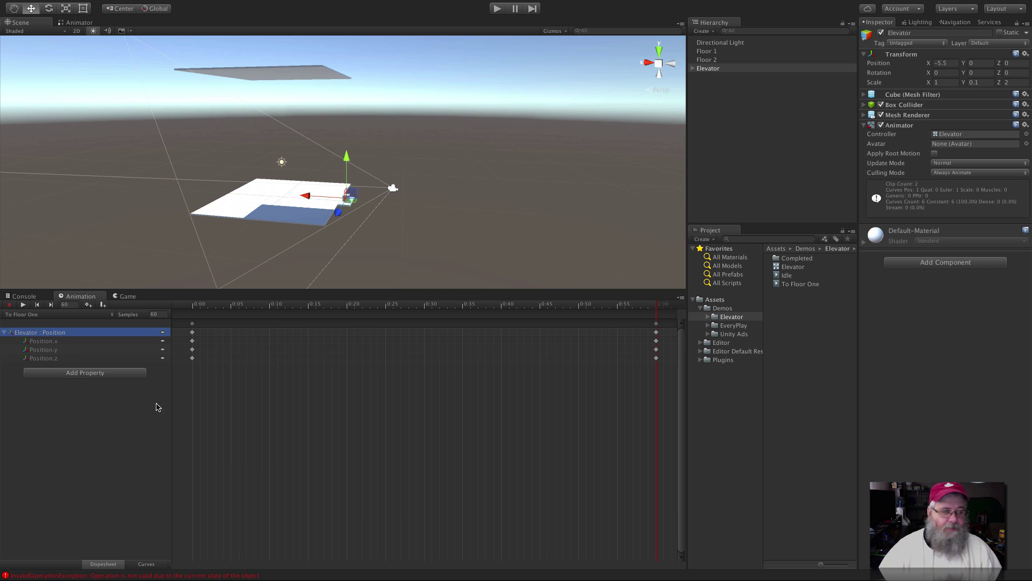
# Set Position Y to 10 on the 1:00 keyframes, clearing the mistaken Z value.
pyautogui.click(192, 323)
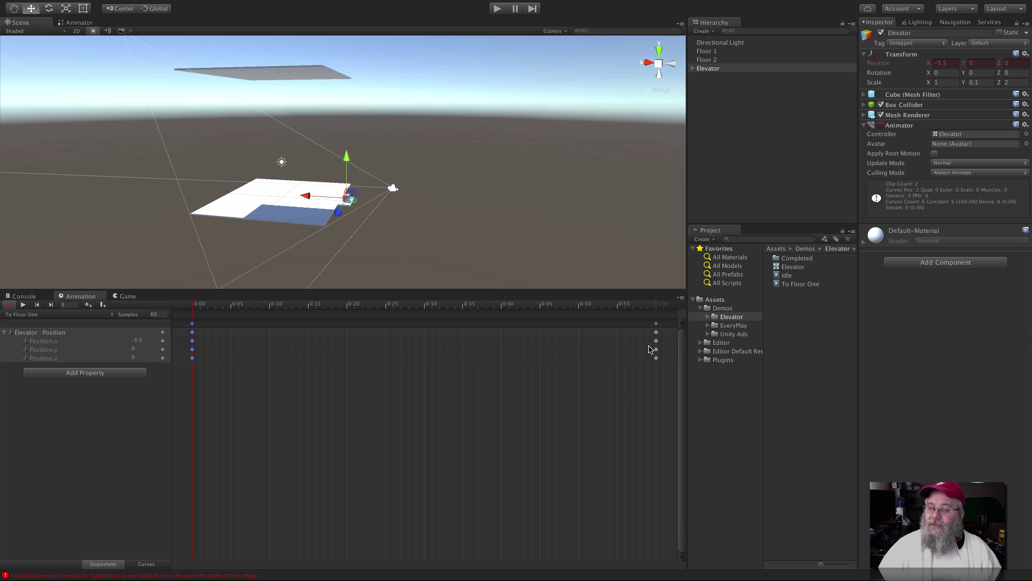
pyautogui.click(657, 323)
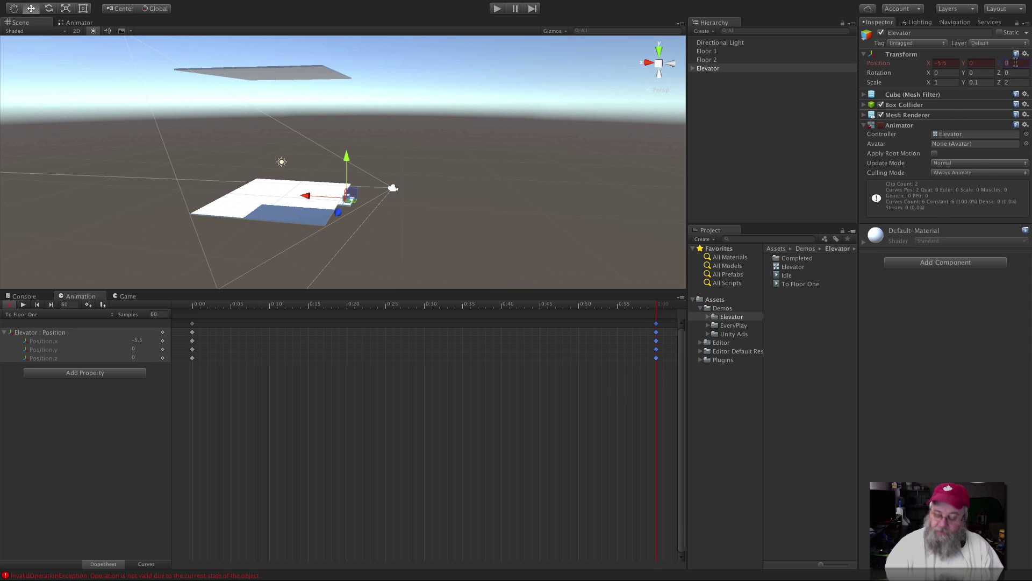
pyautogui.write('10')
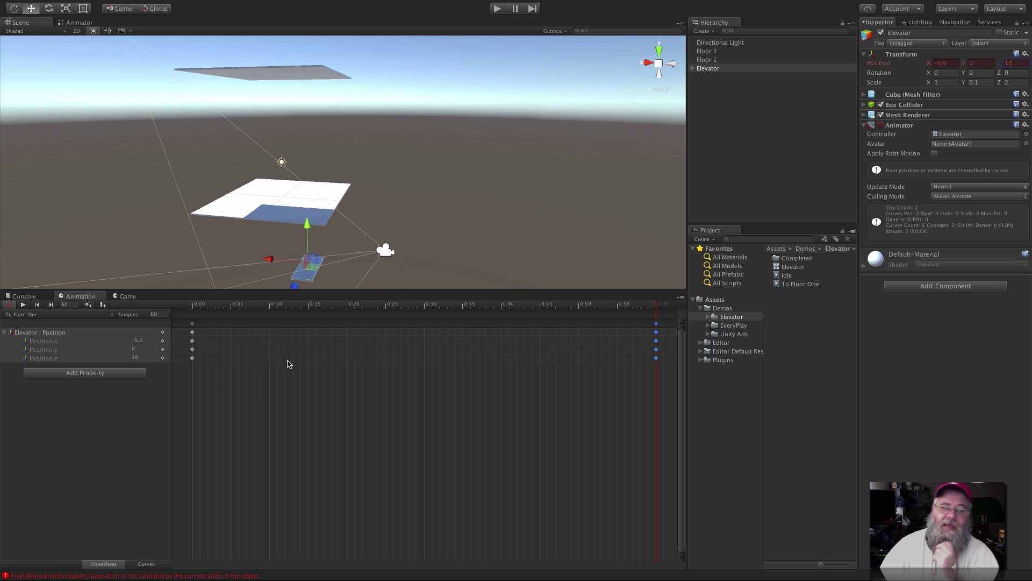
pyautogui.scroll(-4, 347, 161)
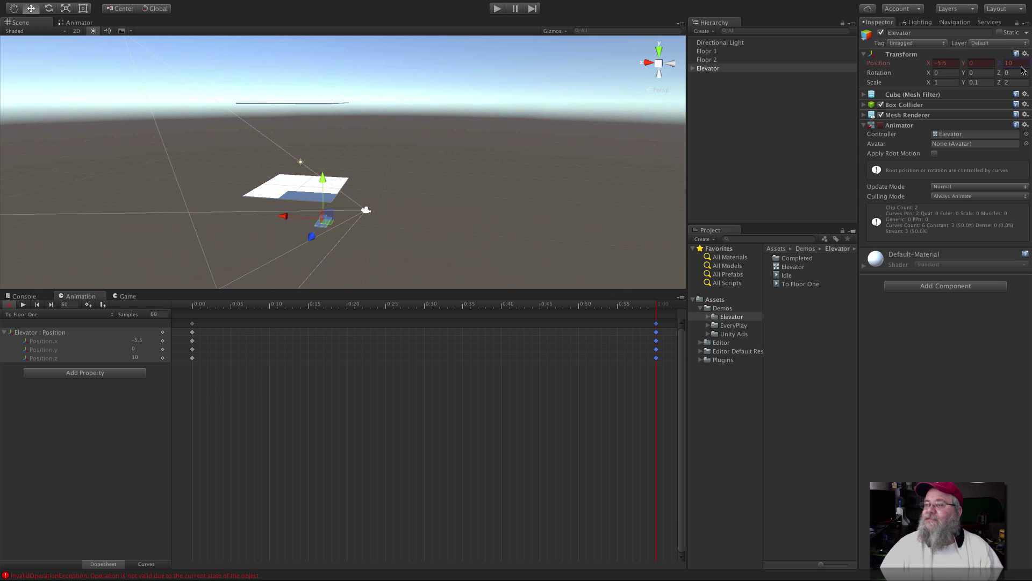
pyautogui.press('BackSpace')
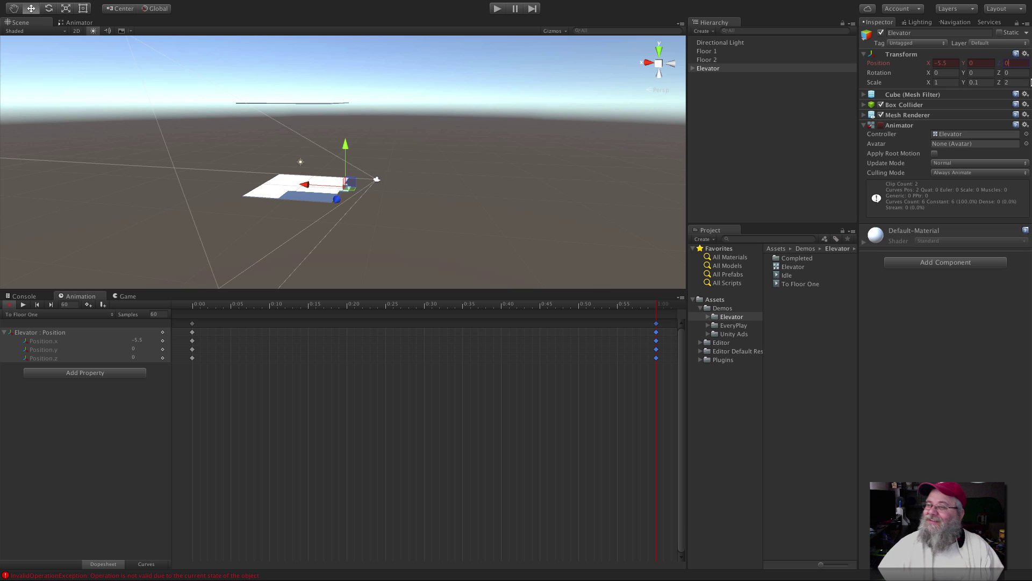
pyautogui.click(983, 63)
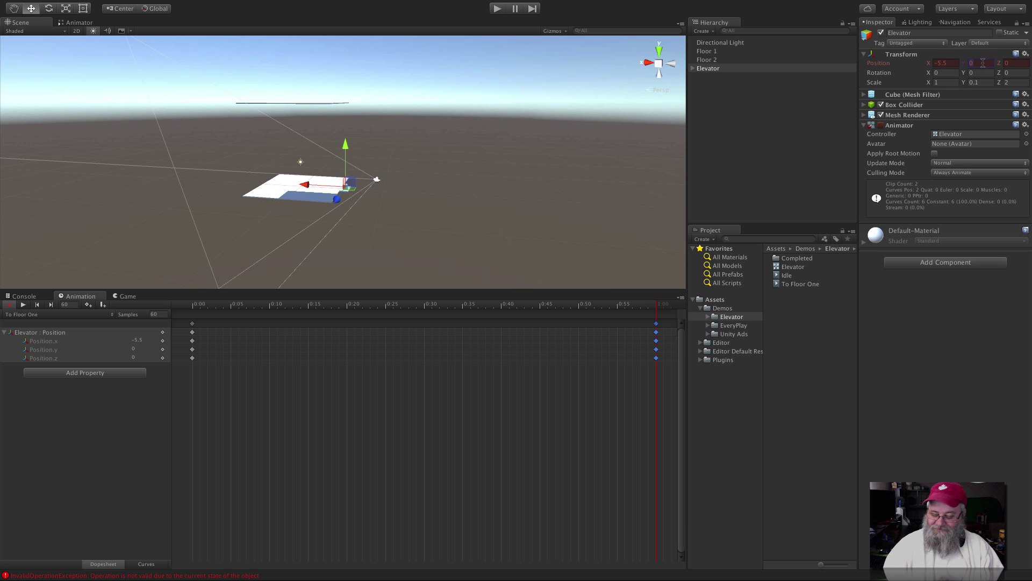
pyautogui.write('10')
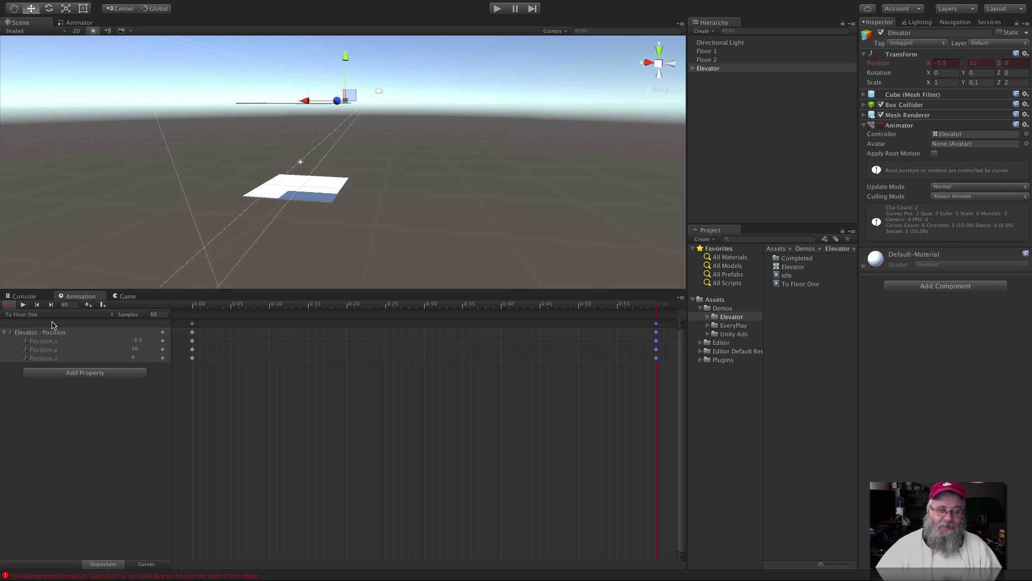
# Preview the To Floor One clip, switch to Curves view and add an early key on the Y curve.
pyautogui.click(24, 305)
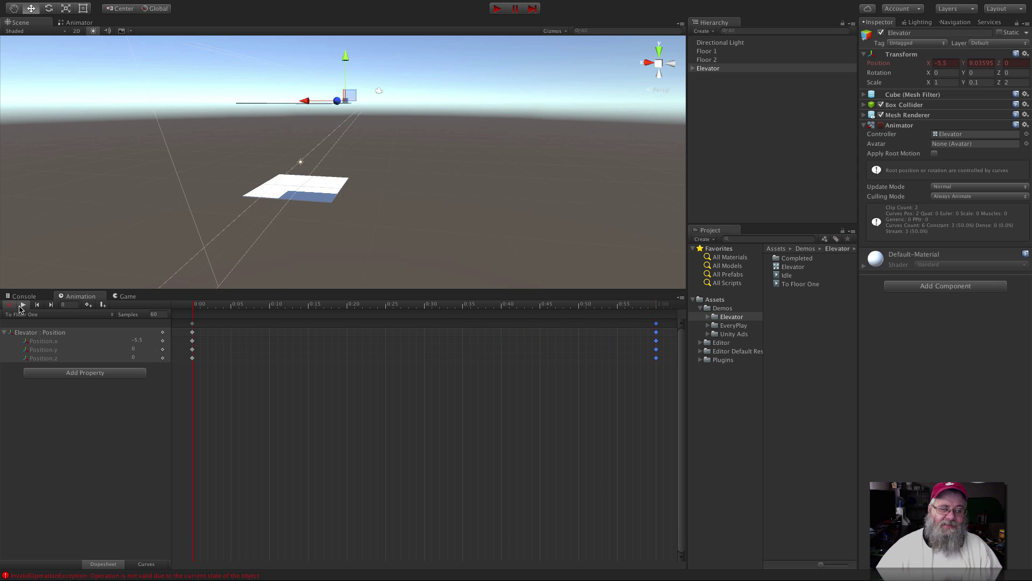
pyautogui.click(23, 305)
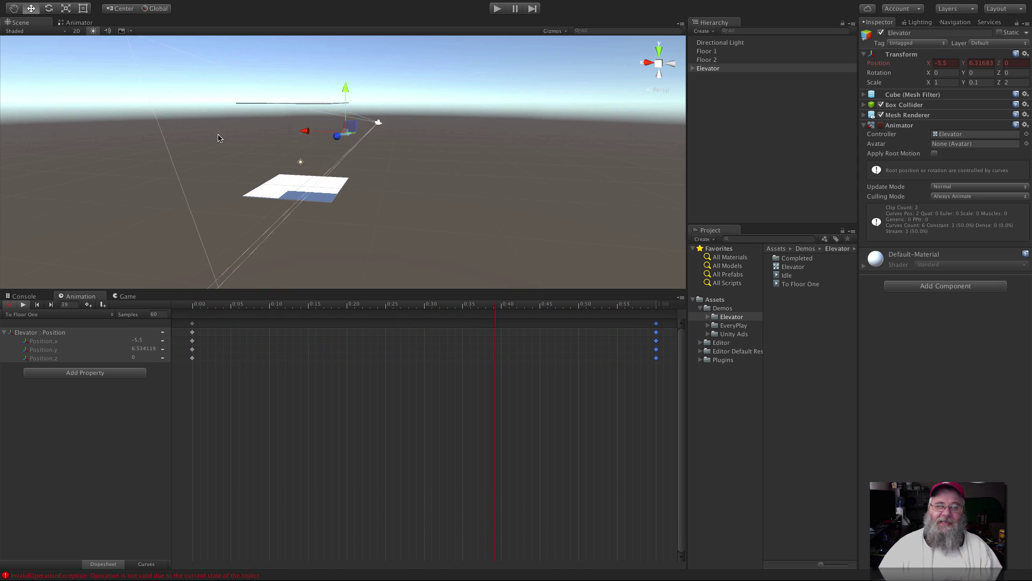
pyautogui.scroll(3, 359, 134)
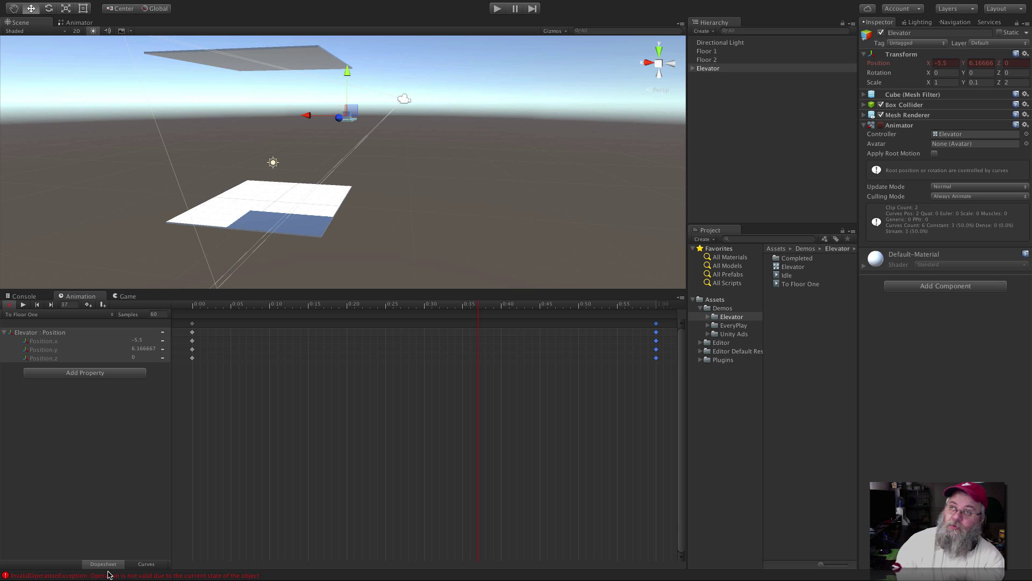
pyautogui.click(147, 563)
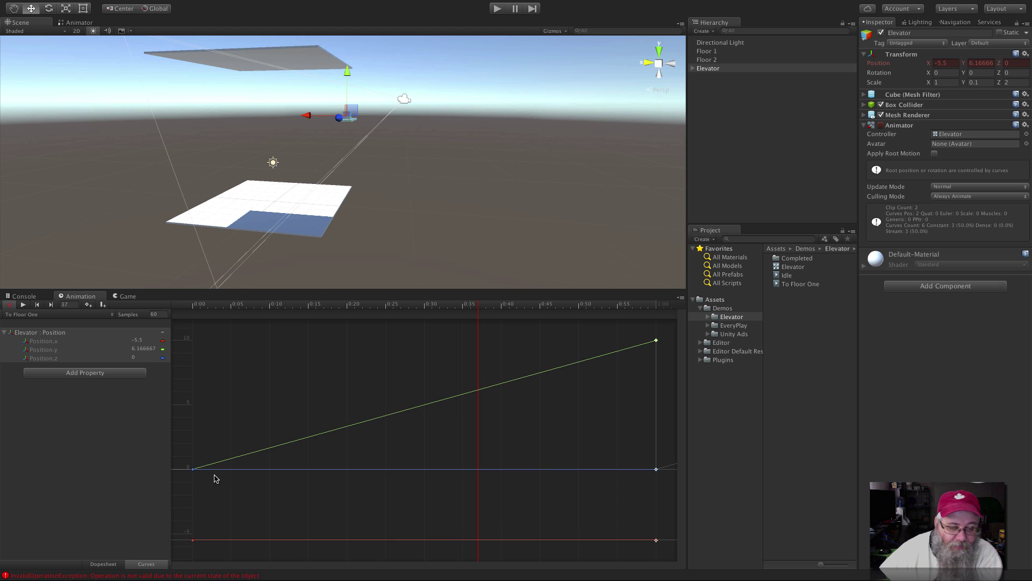
pyautogui.rightClick(232, 462)
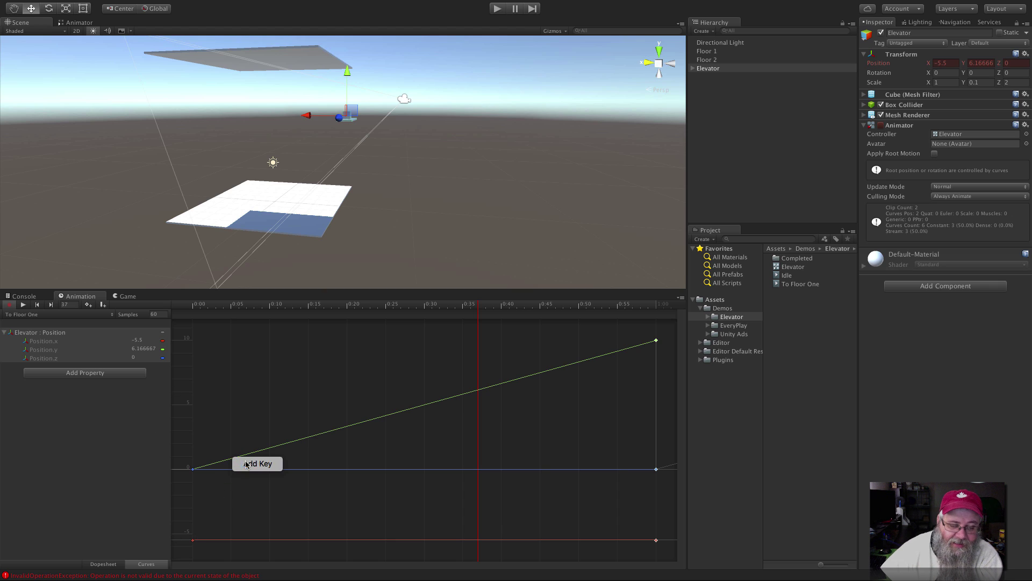
# Add a dip key near frame 5 and an overshoot key at frame 55 on the Position.y curve.
pyautogui.click(235, 461)
pyautogui.moveTo(232, 461); pyautogui.dragTo(233, 467)
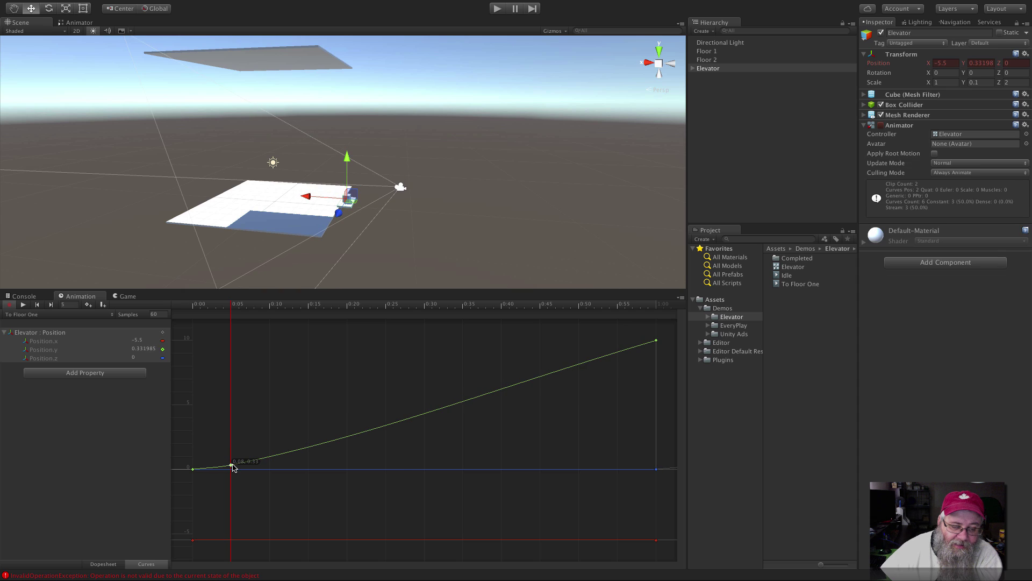
pyautogui.rightClick(618, 353)
pyautogui.click(622, 356)
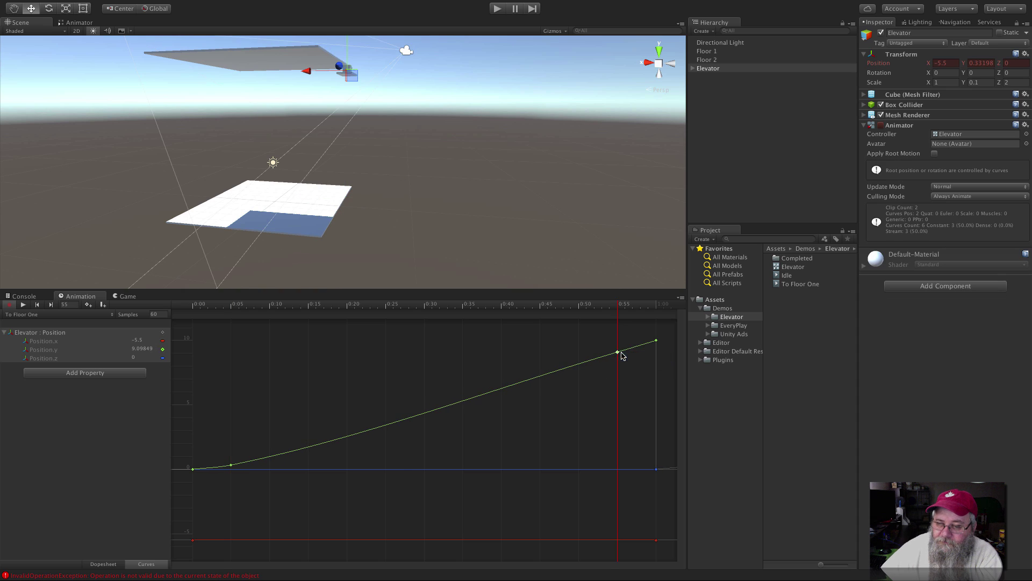
pyautogui.moveTo(620, 354); pyautogui.dragTo(622, 335)
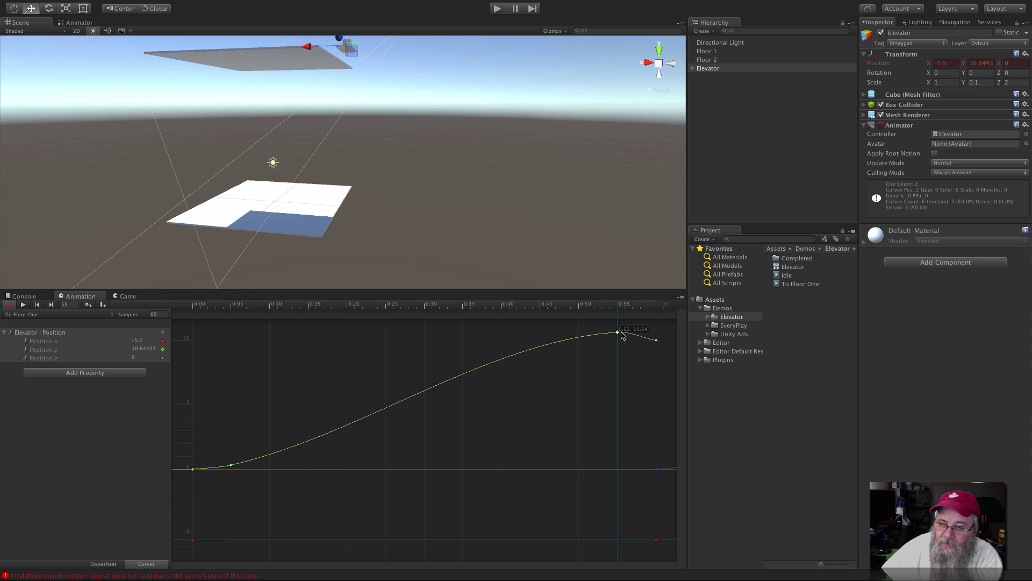
pyautogui.moveTo(233, 467); pyautogui.dragTo(232, 472)
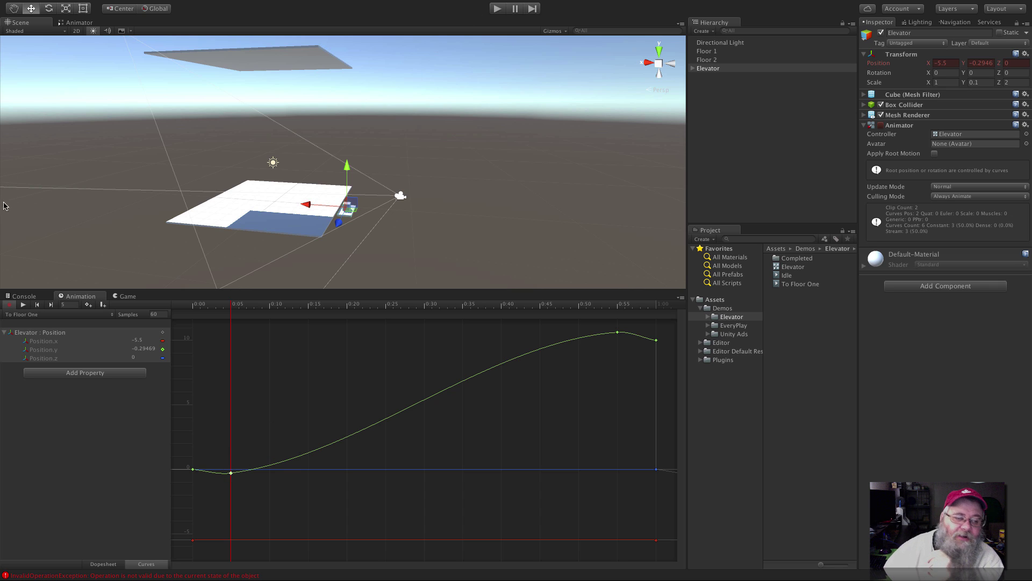
# Preview the motion, then undo the key edits so the curve is flat again.
pyautogui.click(23, 304)
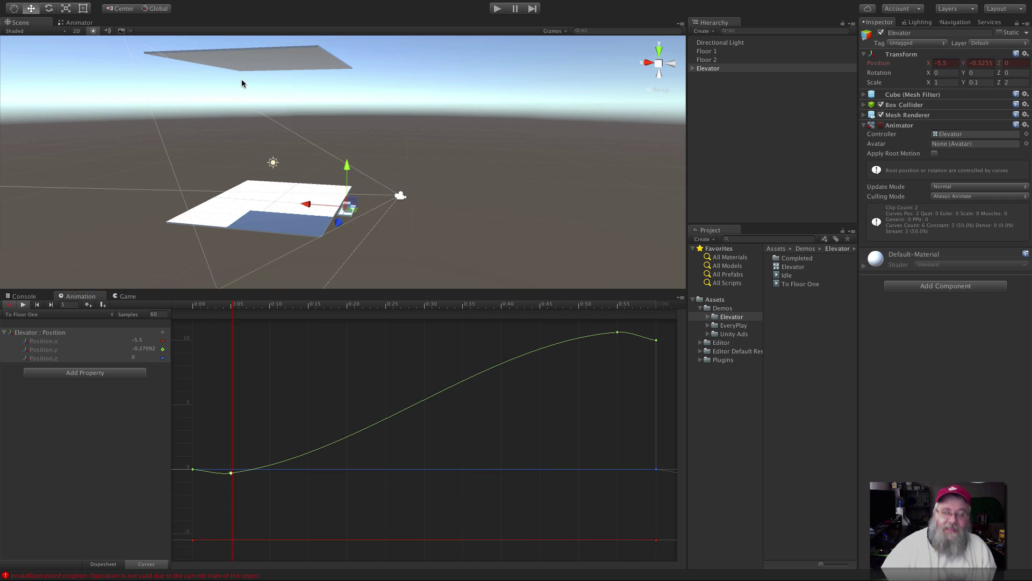
pyautogui.click(22, 305)
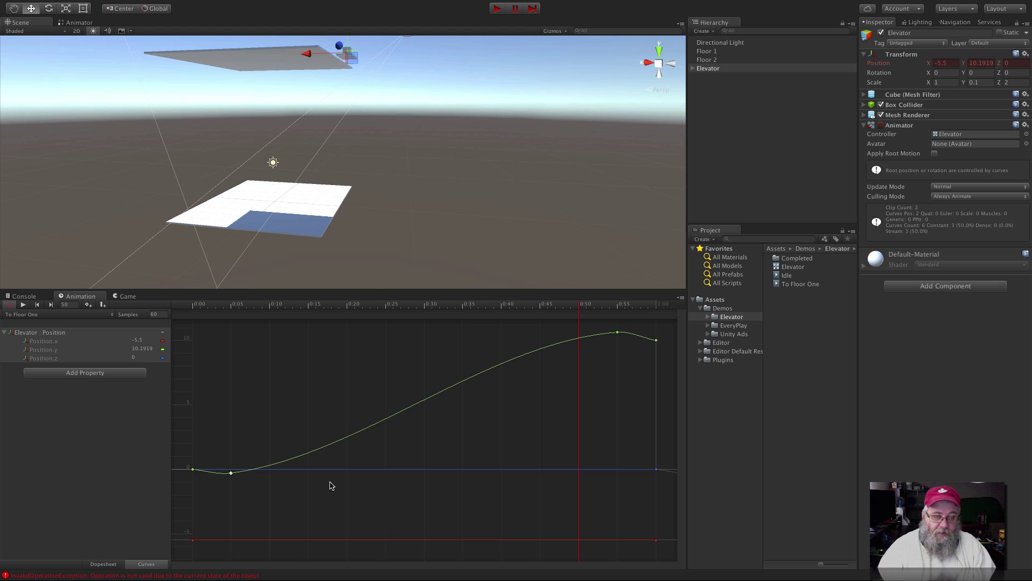
pyautogui.press('super+z')
pyautogui.press('super+z')
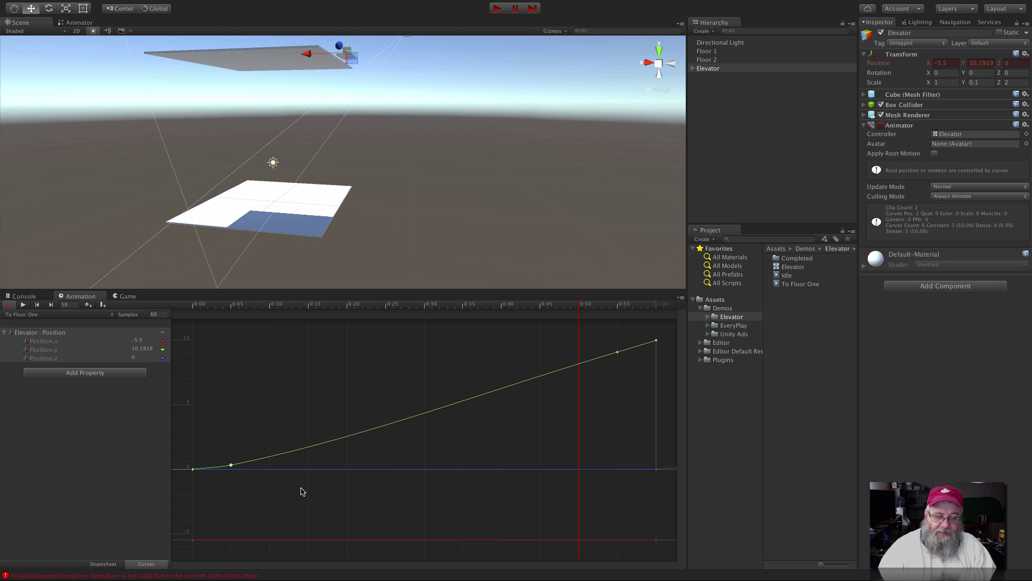
pyautogui.press('super+z')
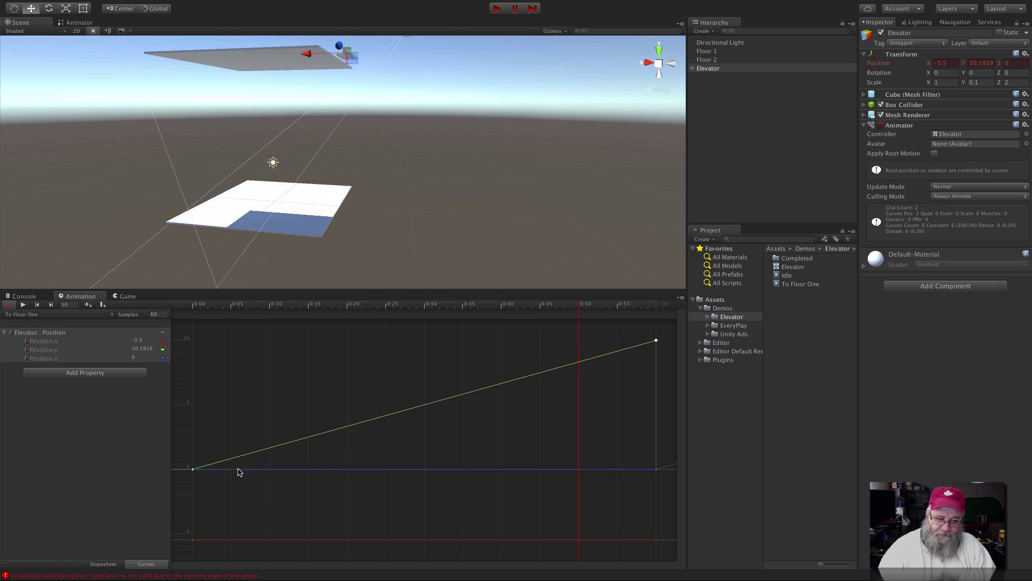
pyautogui.press('super+z')
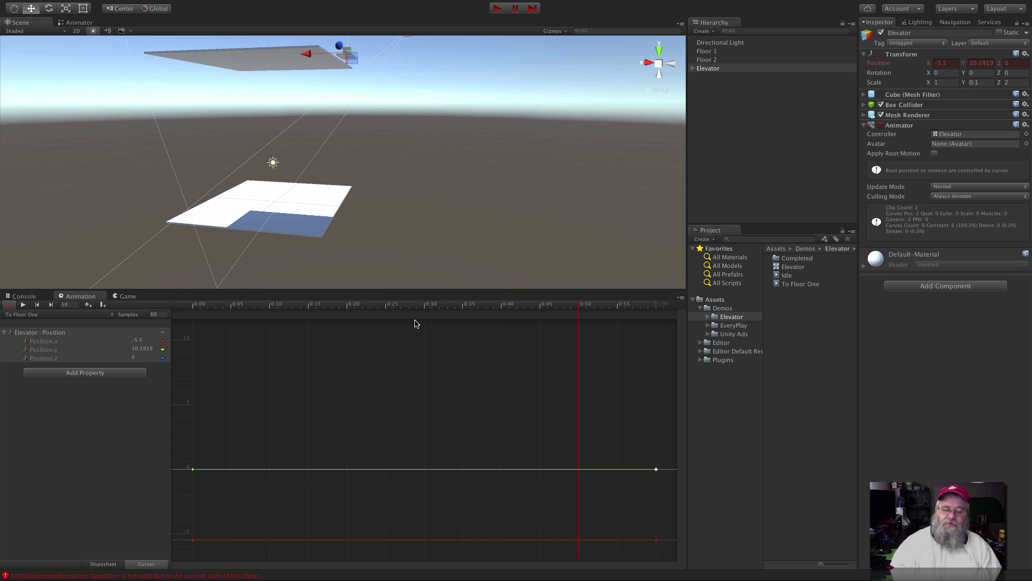
# Create a new animation clip named 'To Floor 0'.
pyautogui.click(39, 315)
pyautogui.click(32, 329)
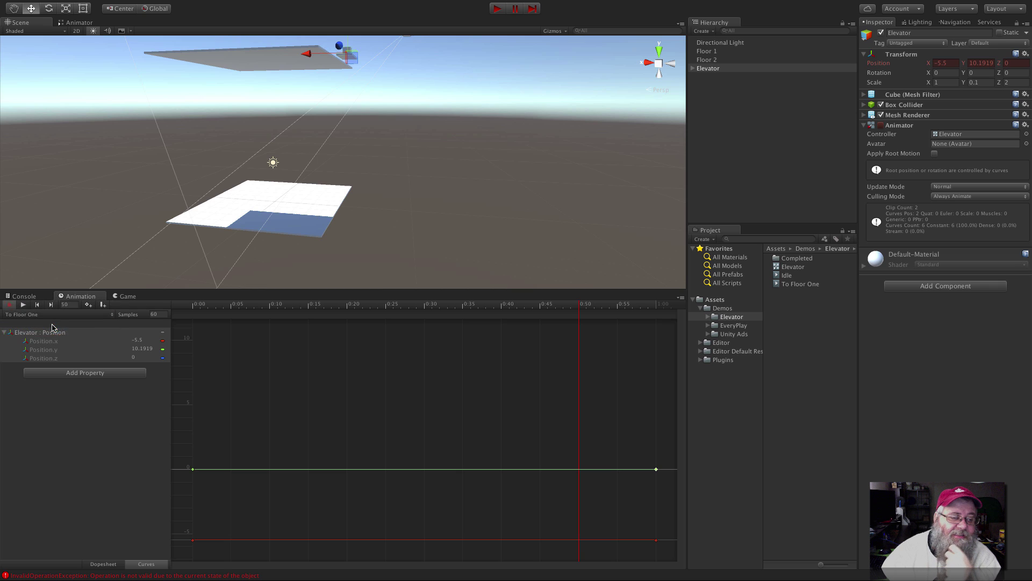
pyautogui.write('To Floo')
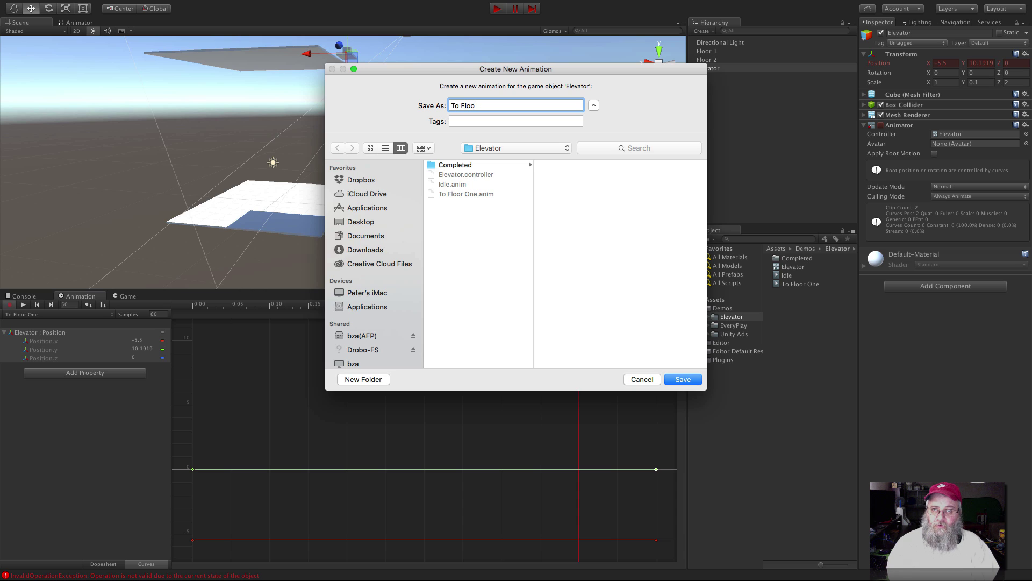
pyautogui.write('r 0')
pyautogui.press('Return')
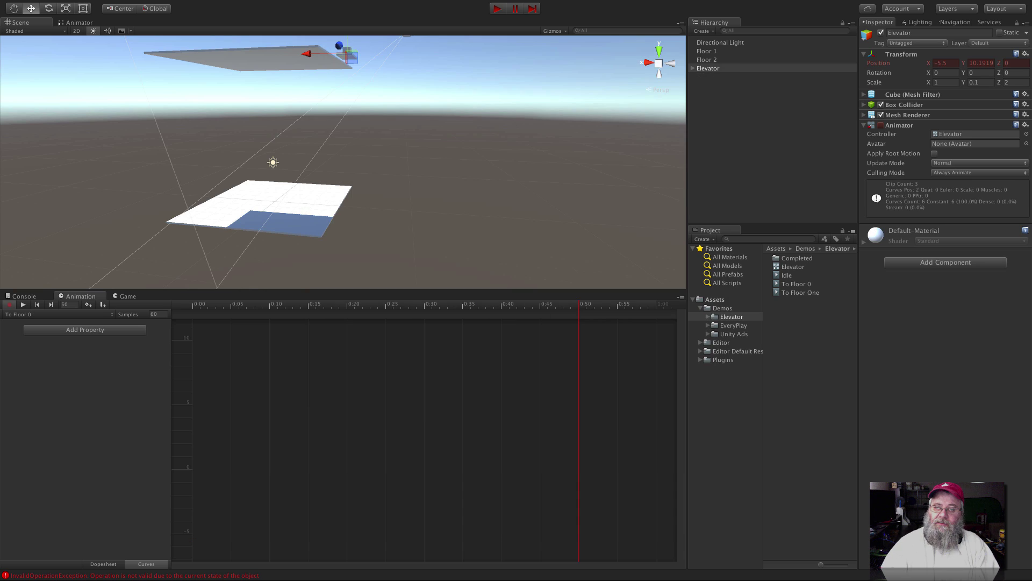
# Animate Transform Position with Y set to 10, and delete the stray keys.
pyautogui.click(82, 330)
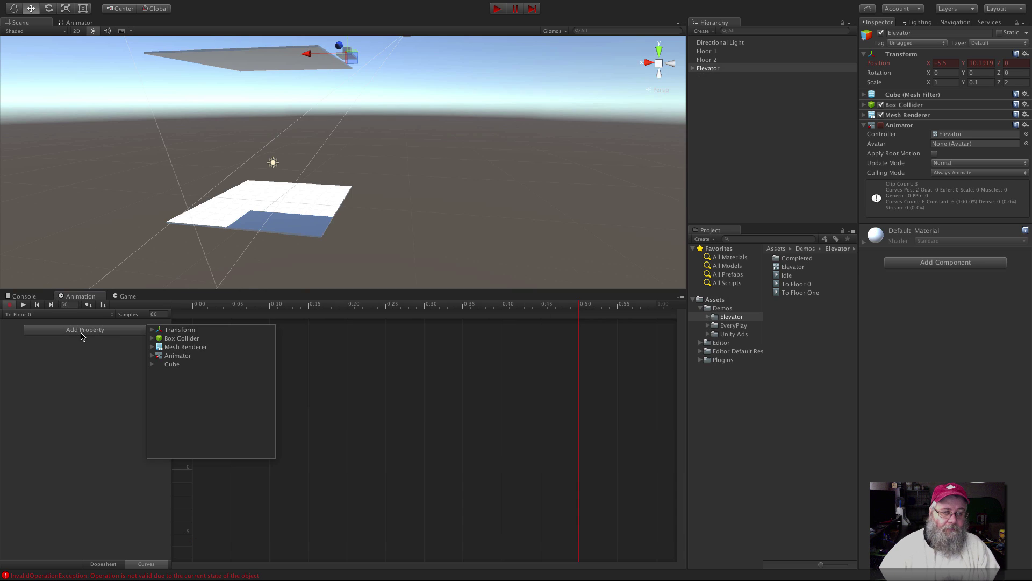
pyautogui.click(151, 330)
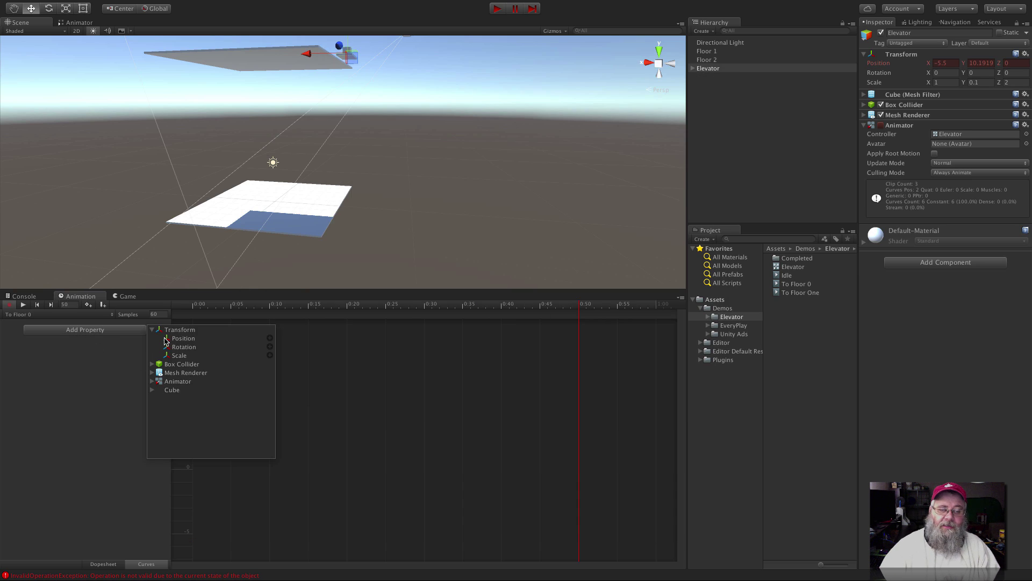
pyautogui.click(270, 340)
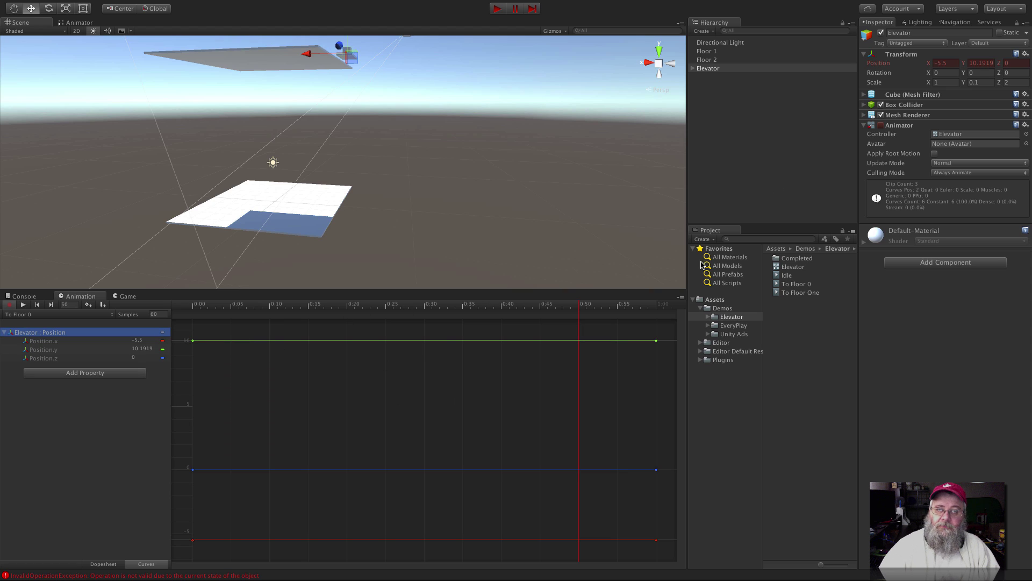
pyautogui.click(991, 64)
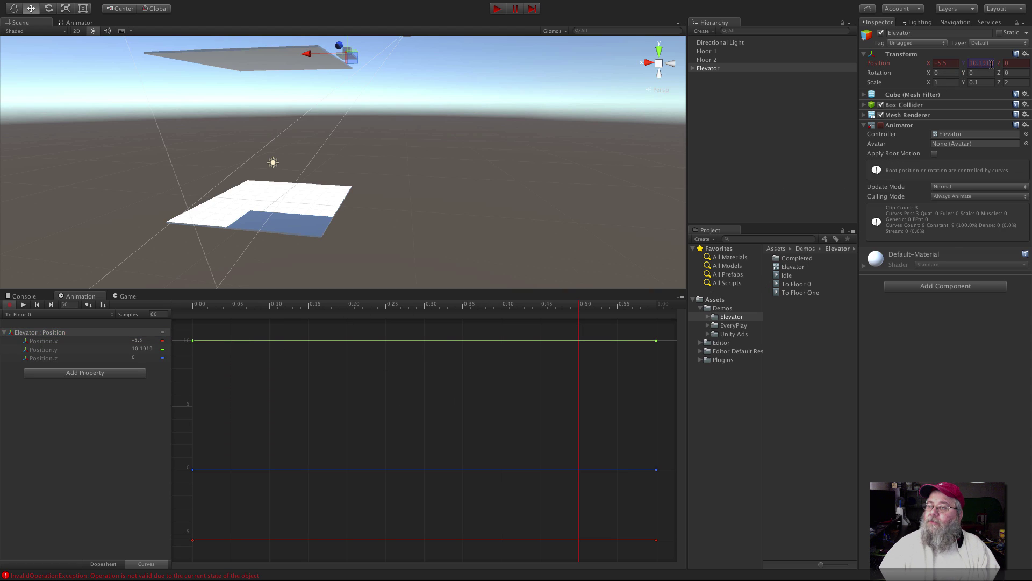
pyautogui.write('10')
pyautogui.press('Return')
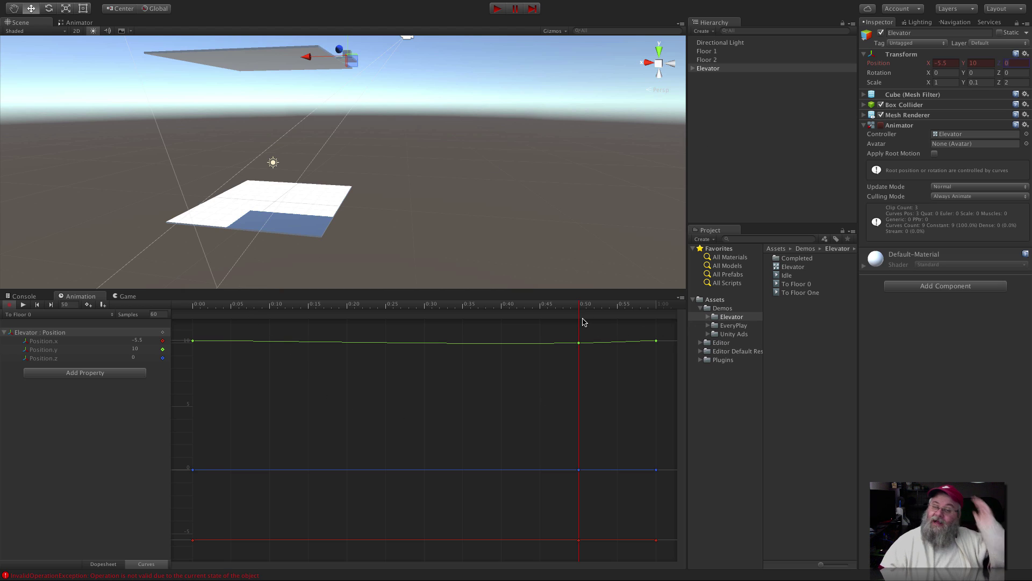
pyautogui.press('Delete')
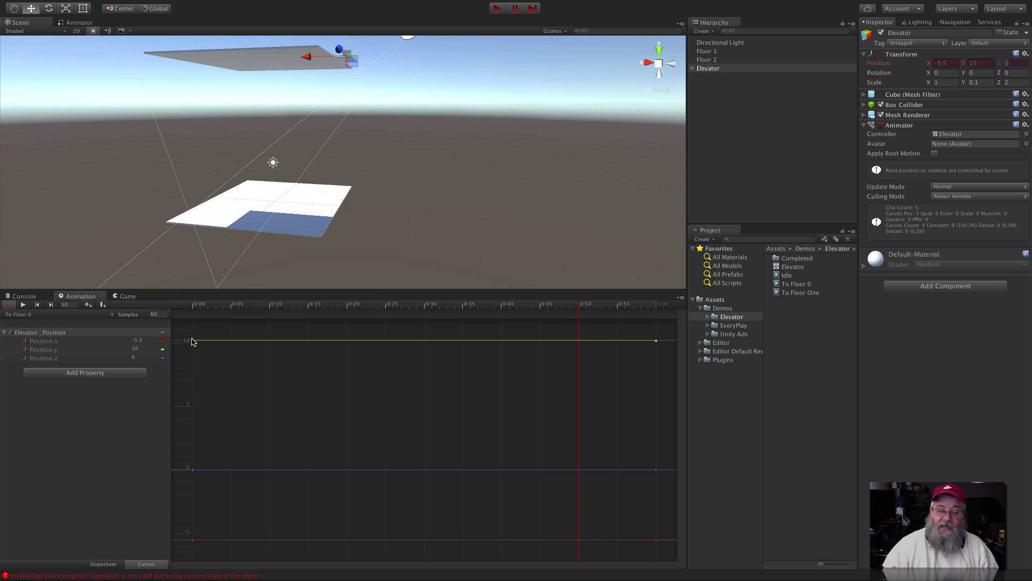
# In the Dopesheet, set the start keyframes' Position Y to 10.
pyautogui.click(103, 564)
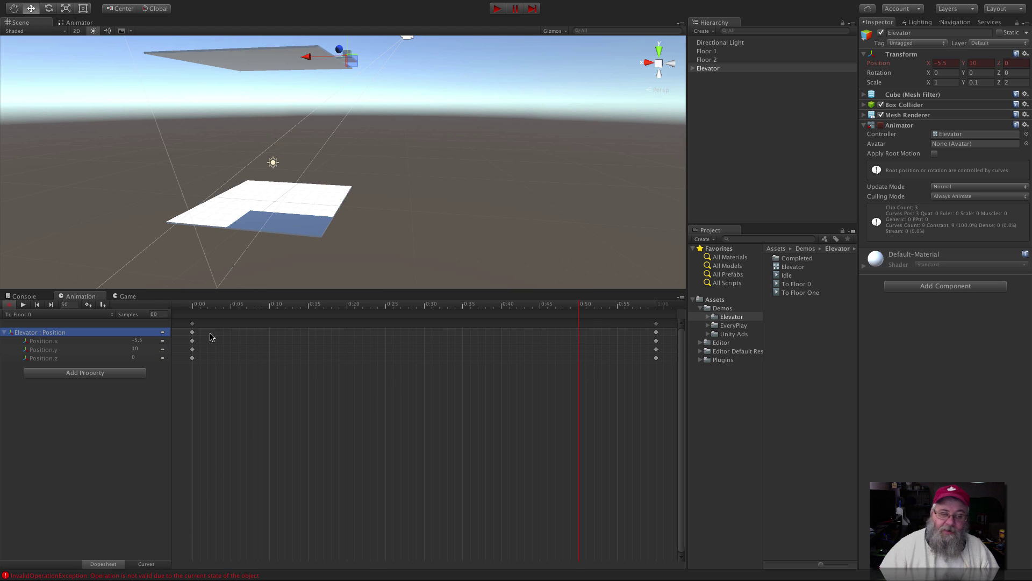
pyautogui.click(193, 323)
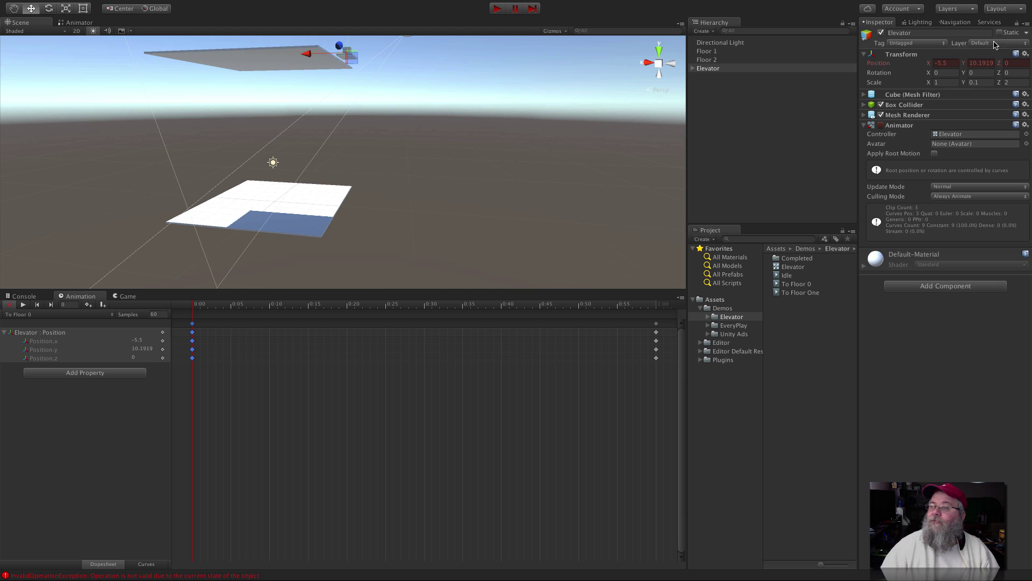
pyautogui.click(988, 63)
pyautogui.write('10')
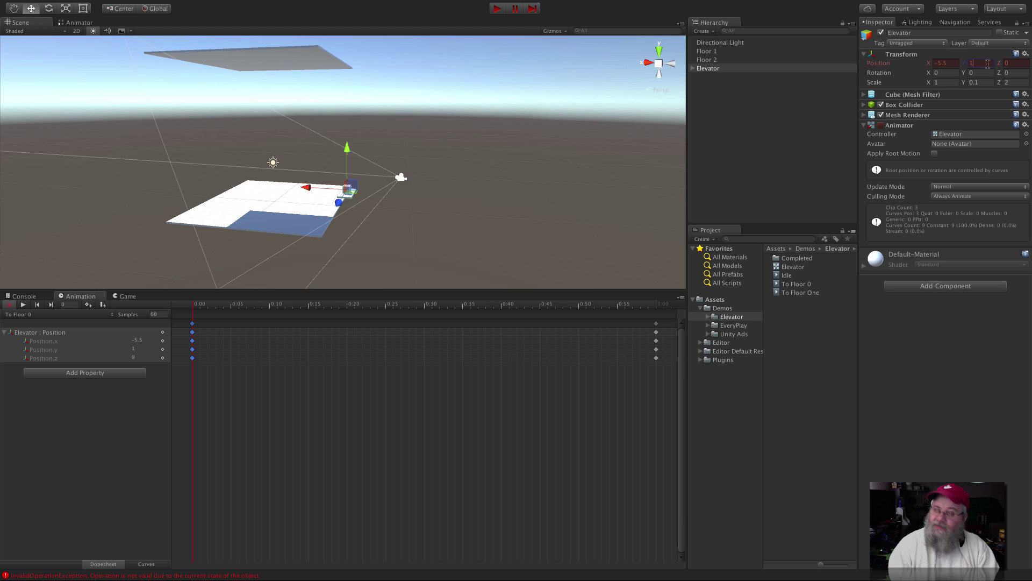
pyautogui.press('Tab')
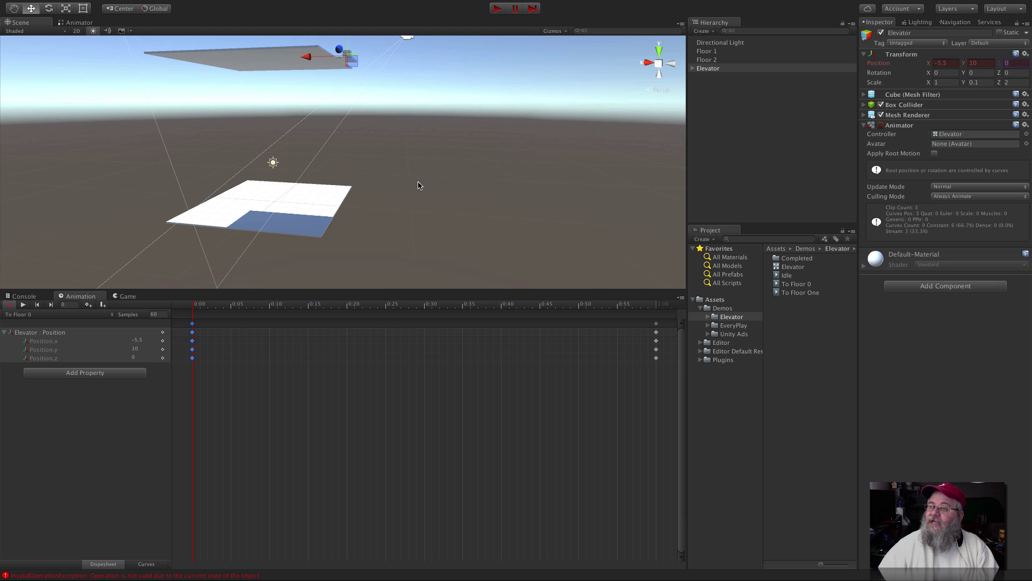
# Set the end keyframes' Position Y to 0 and preview the descent.
pyautogui.click(656, 323)
pyautogui.click(986, 63)
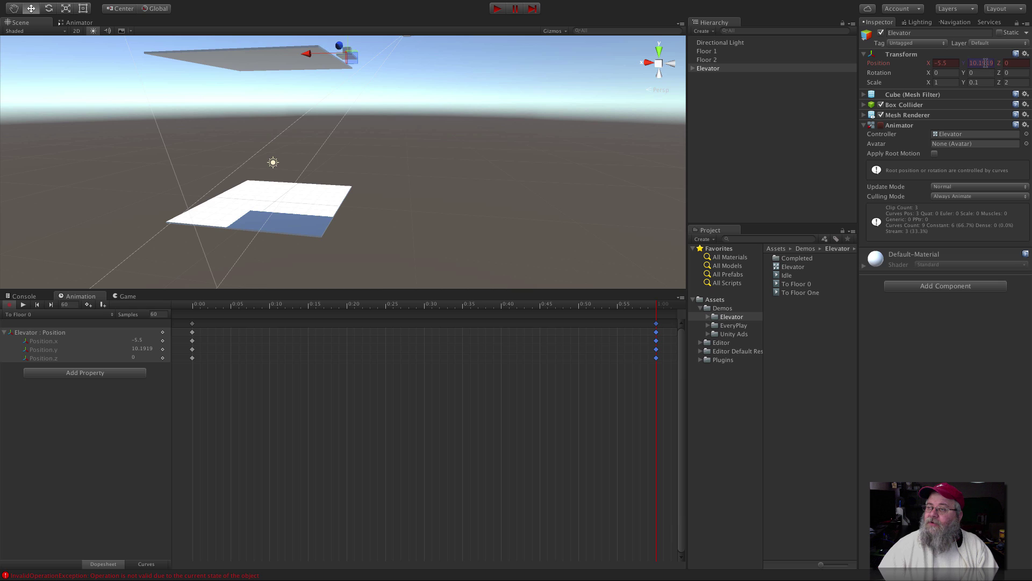
pyautogui.write('0')
pyautogui.press('Tab')
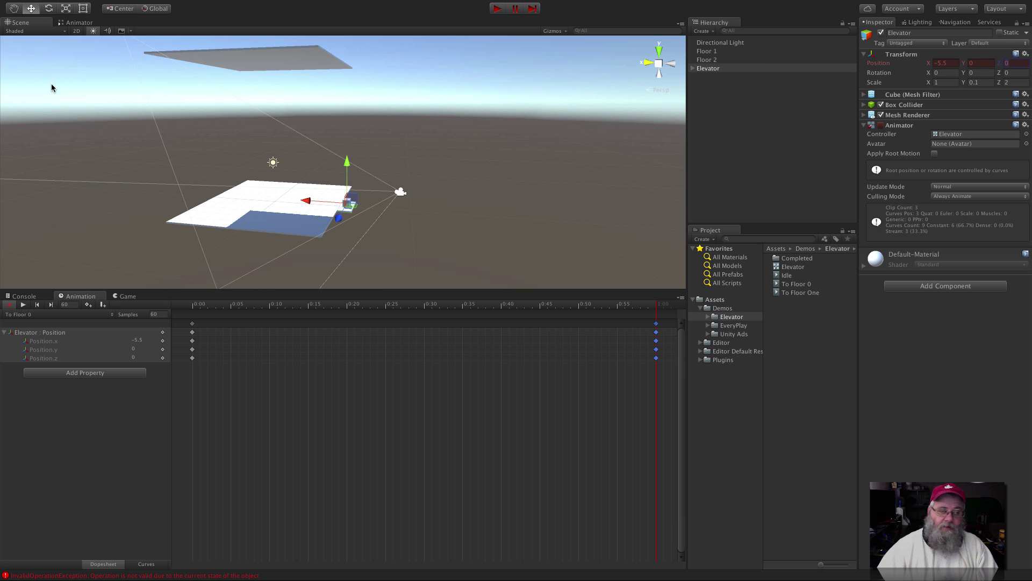
pyautogui.click(24, 304)
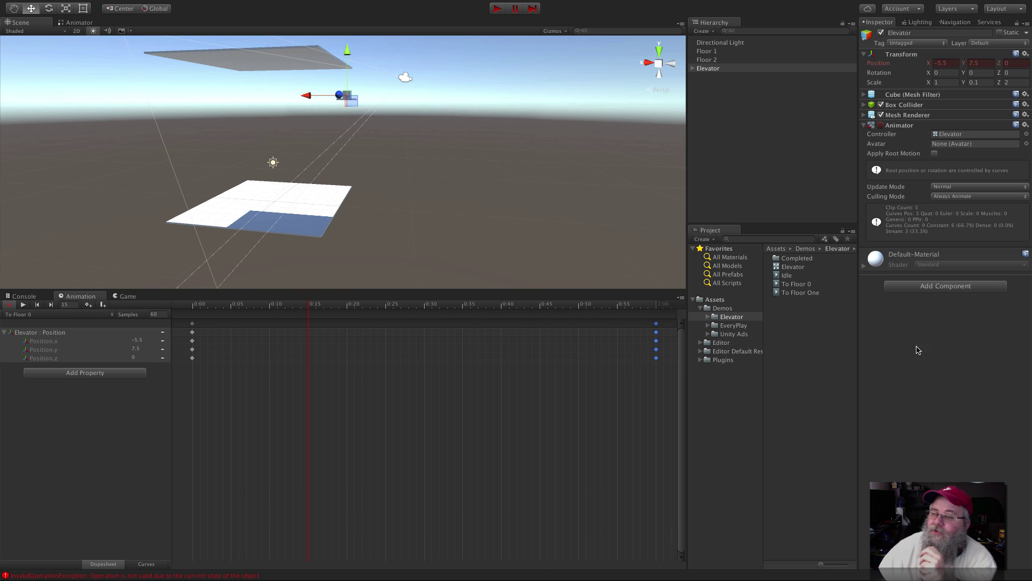
# Rename the To Floor One clip to 'To Floor 1'.
pyautogui.click(802, 268)
pyautogui.click(802, 275)
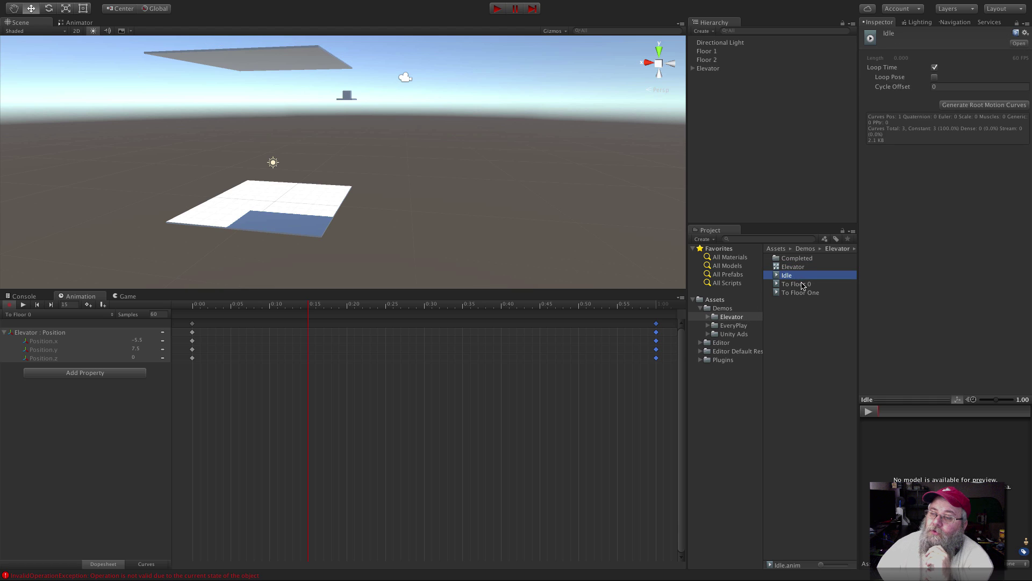
pyautogui.click(806, 284)
pyautogui.click(811, 293)
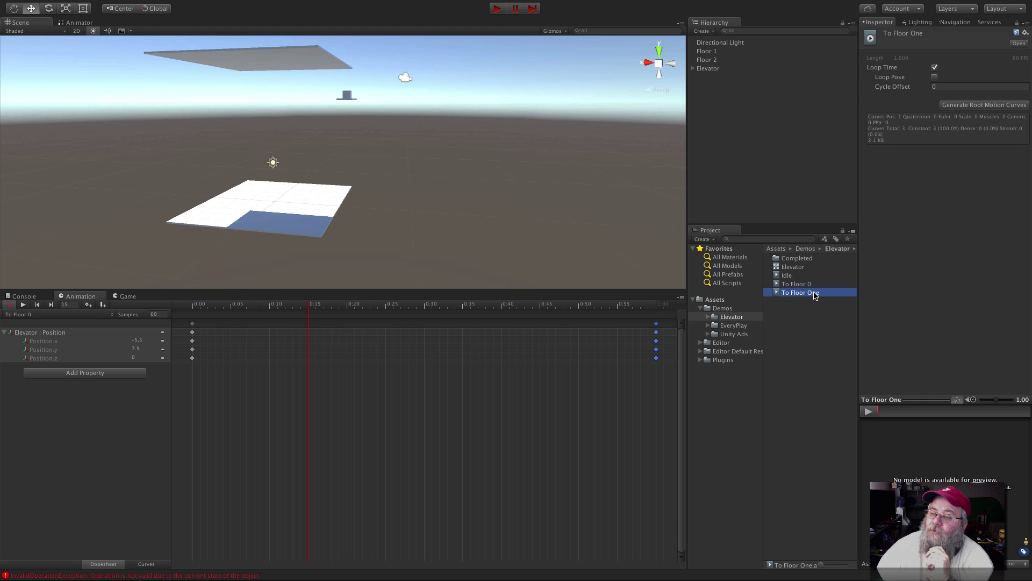
pyautogui.click(814, 293)
pyautogui.click(814, 294)
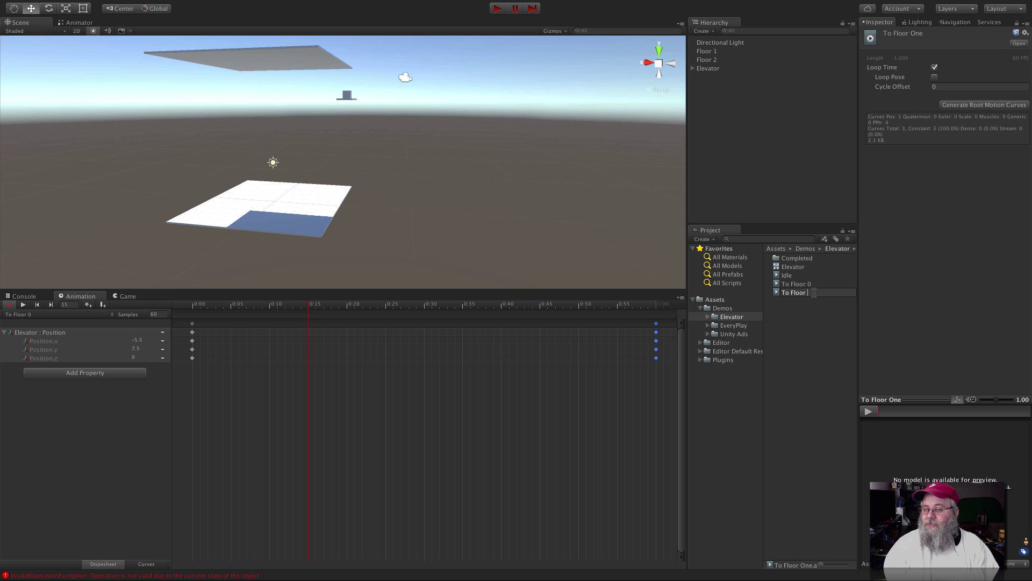
pyautogui.press('Return')
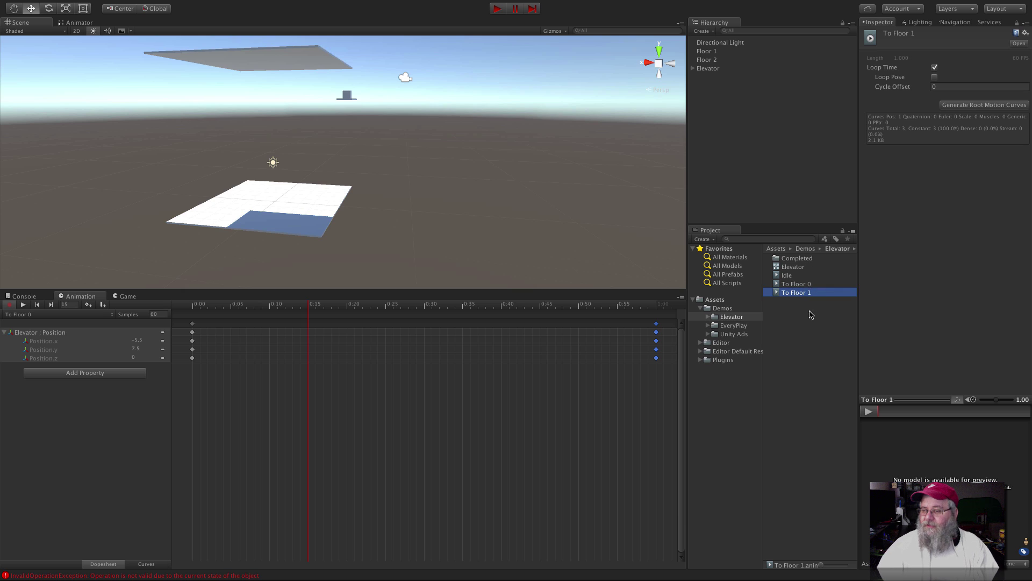
# Turn off Loop Time on the To Floor 0 and To Floor 1 clips, then show the Animator graph.
pyautogui.keyDown('shift'); pyautogui.click(794, 284); pyautogui.keyUp('shift')
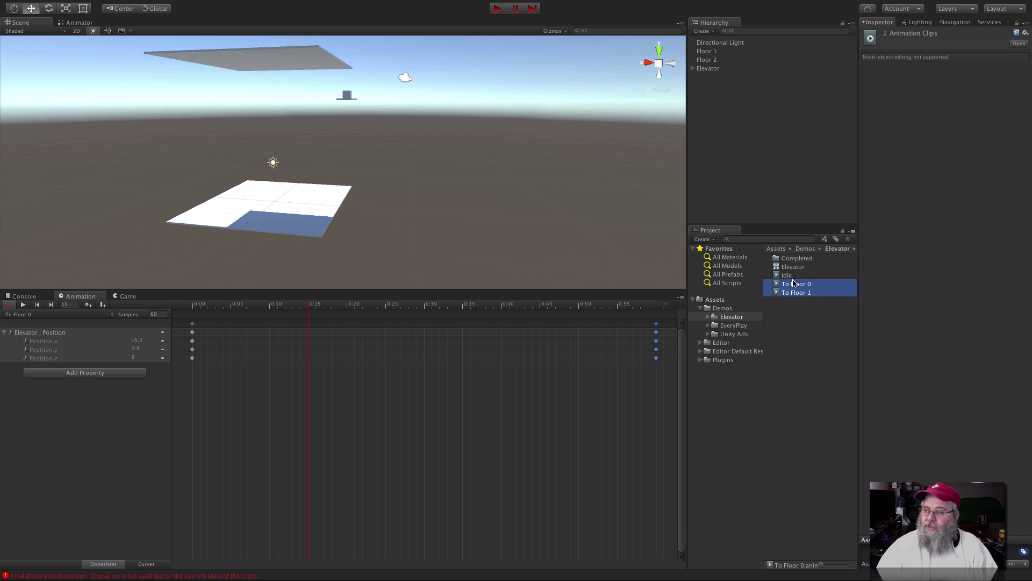
pyautogui.keyDown('shift'); pyautogui.click(794, 275); pyautogui.keyUp('shift')
pyautogui.click(803, 276)
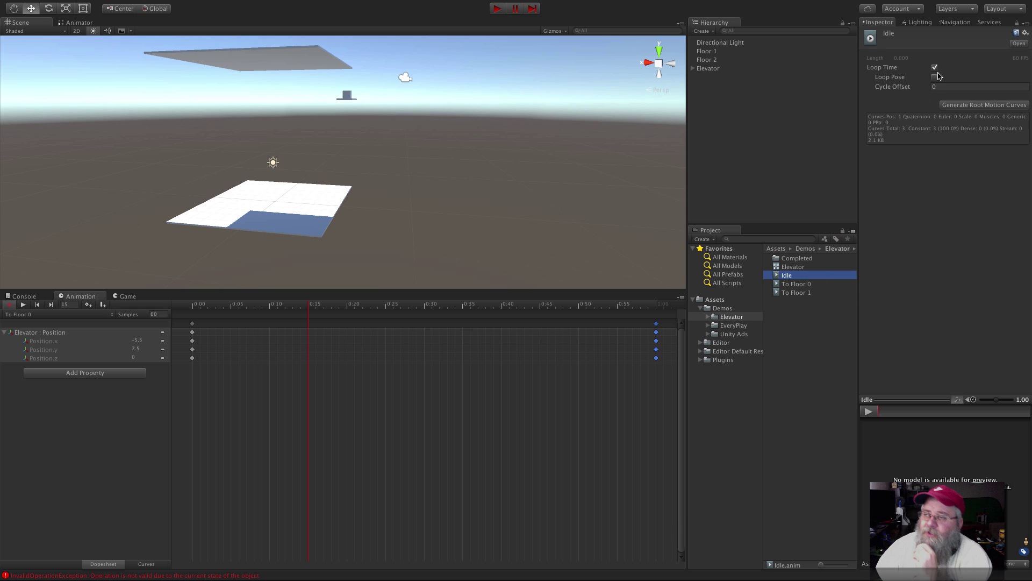
pyautogui.click(813, 283)
pyautogui.click(935, 68)
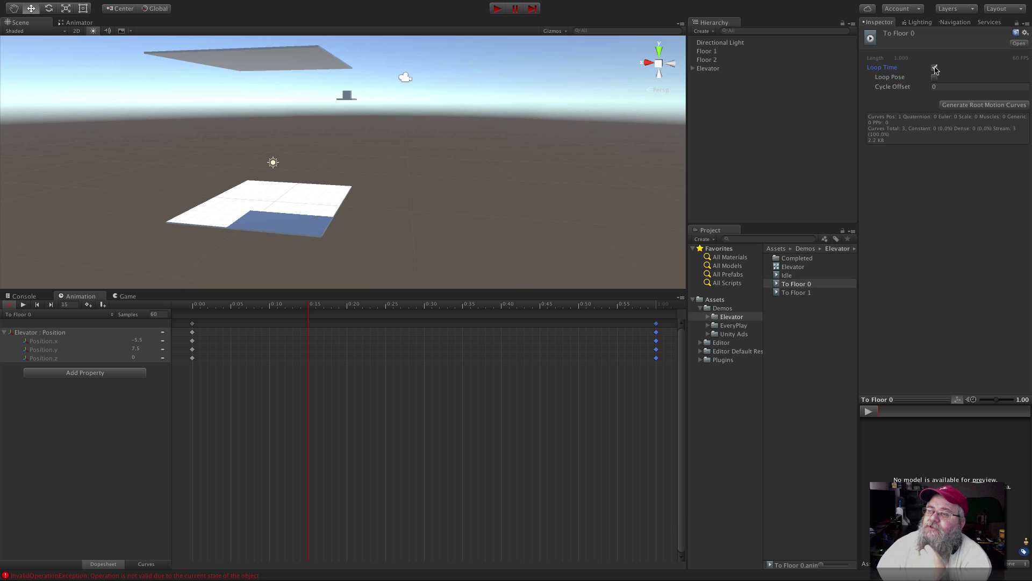
pyautogui.click(797, 293)
pyautogui.click(934, 68)
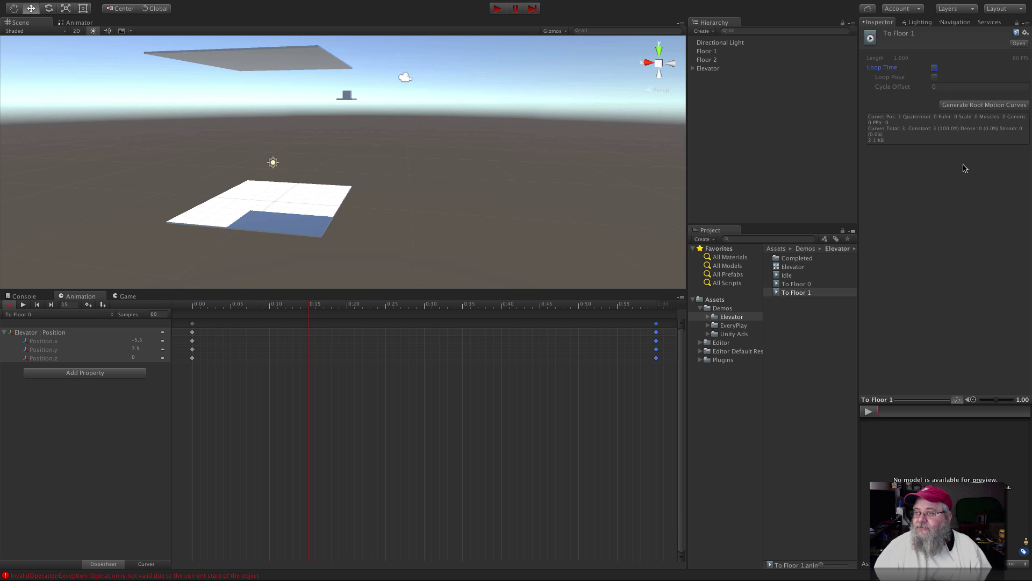
pyautogui.click(825, 345)
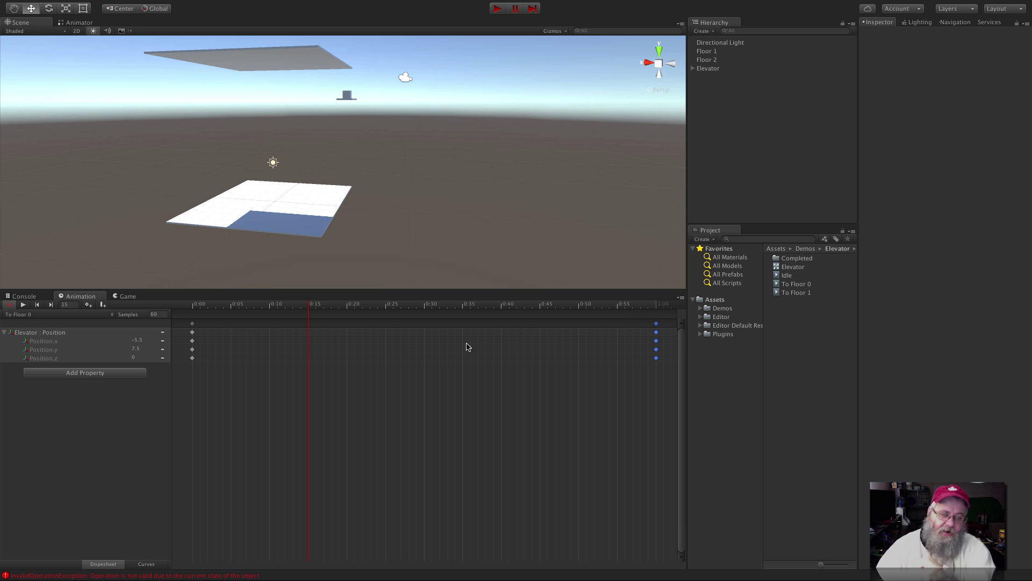
pyautogui.click(86, 22)
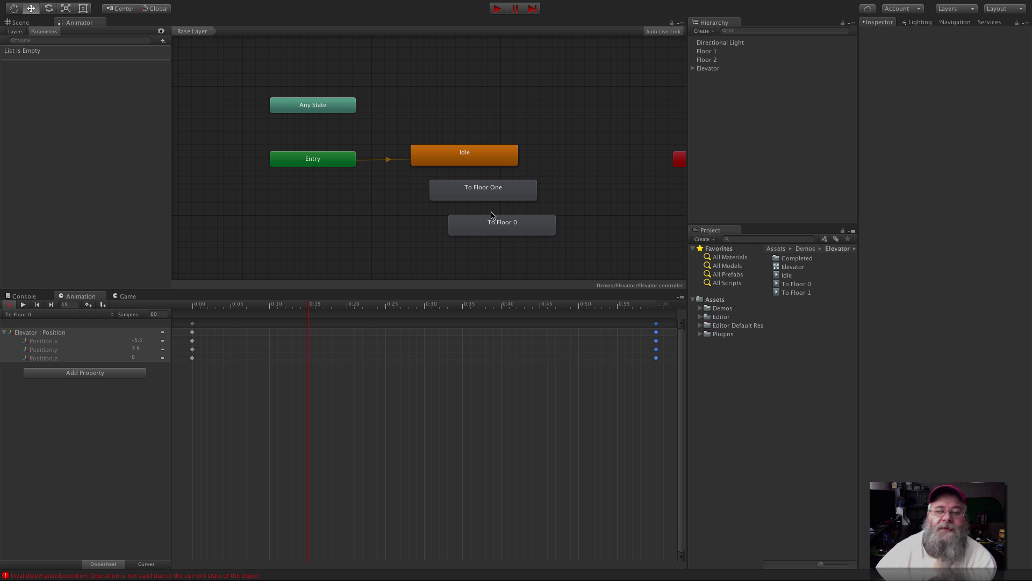
# Place To Floor One above Idle and To Floor 0 beside it, then switch to MonoDevelop.
pyautogui.moveTo(507, 196); pyautogui.dragTo(494, 105)
pyautogui.moveTo(524, 222); pyautogui.dragTo(621, 127)
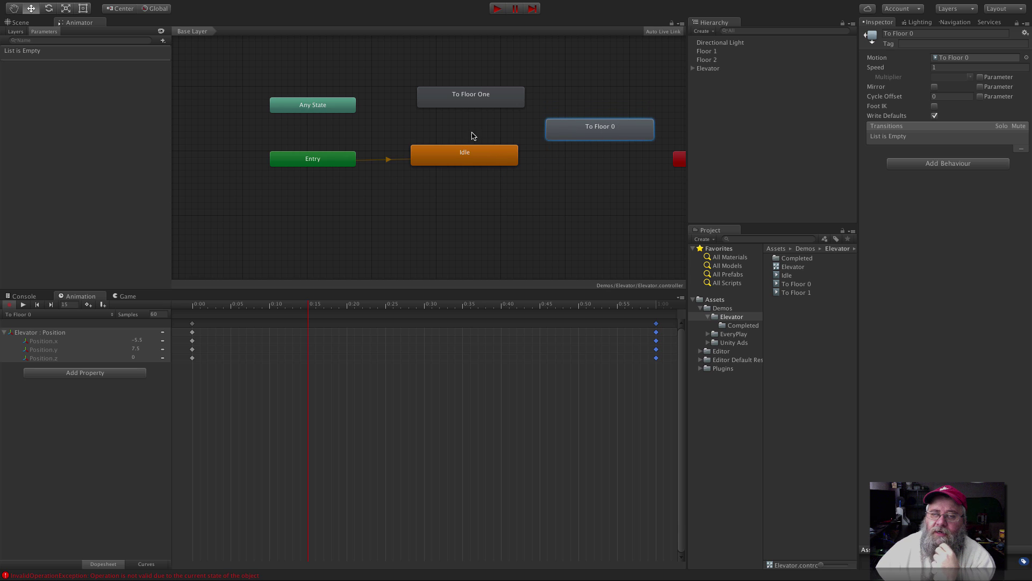
pyautogui.moveTo(477, 102); pyautogui.dragTo(470, 101)
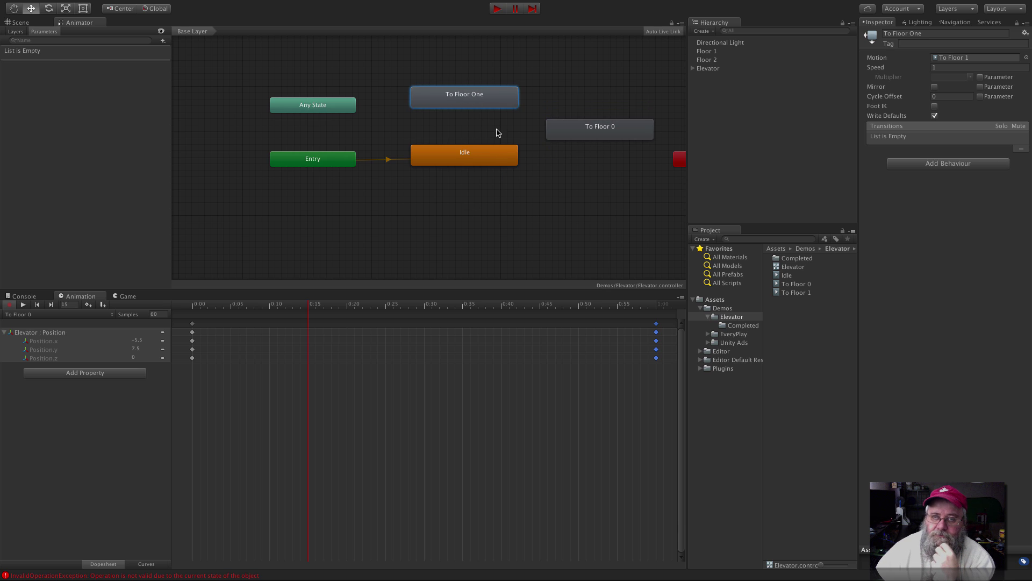
pyautogui.rightClick(498, 150)
pyautogui.click(375, 203)
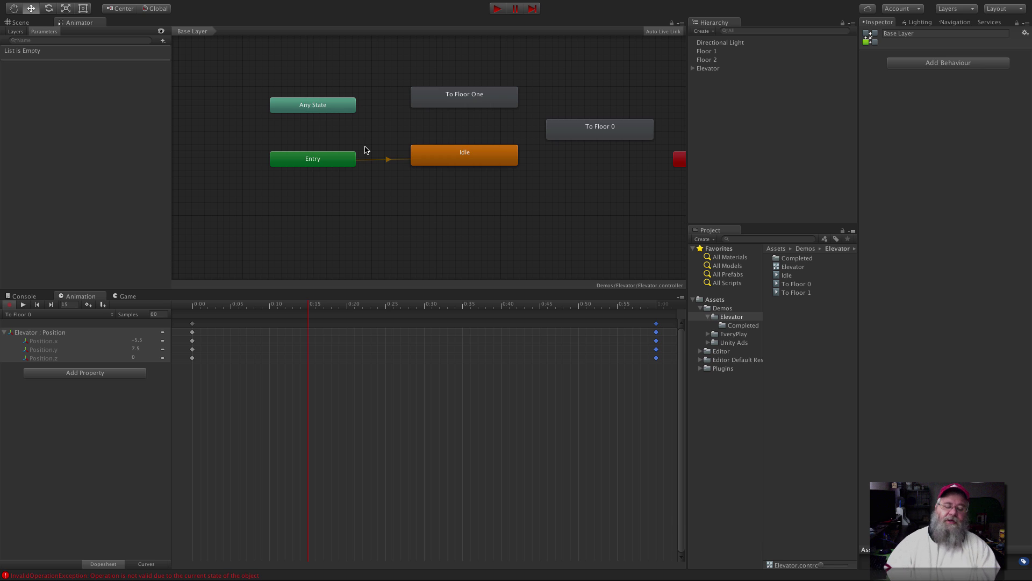
pyautogui.press('super+Tab')
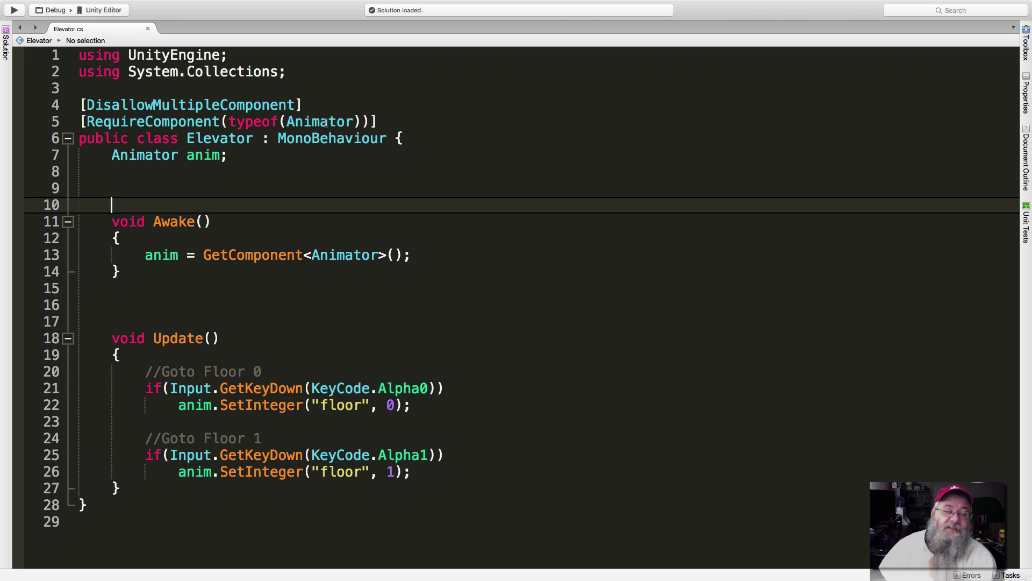
pyautogui.moveTo(237, 158); pyautogui.dragTo(112, 152)
pyautogui.moveTo(425, 260); pyautogui.dragTo(121, 251)
pyautogui.moveTo(144, 388); pyautogui.dragTo(463, 394)
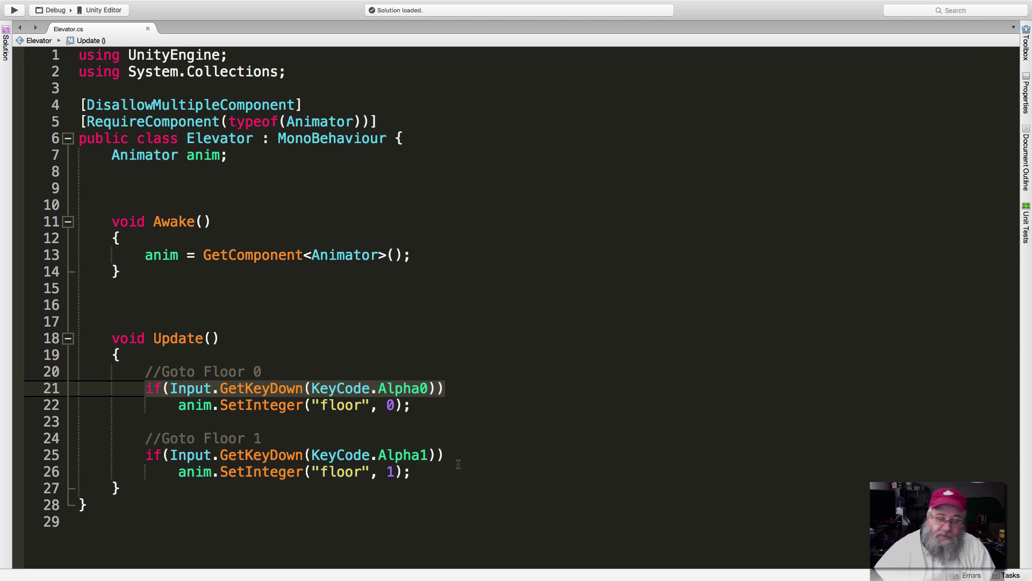
pyautogui.click(344, 406)
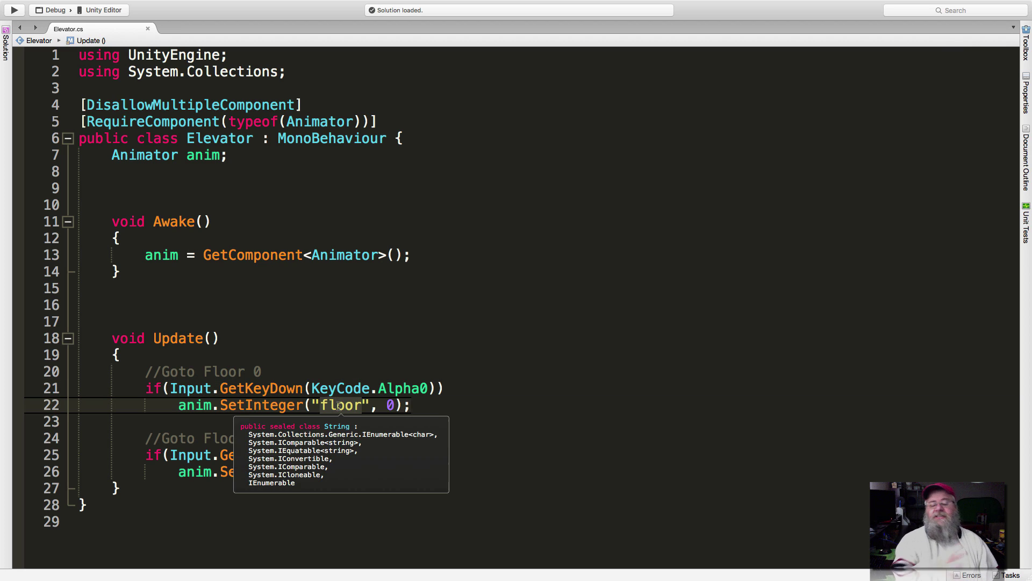
pyautogui.click(428, 411)
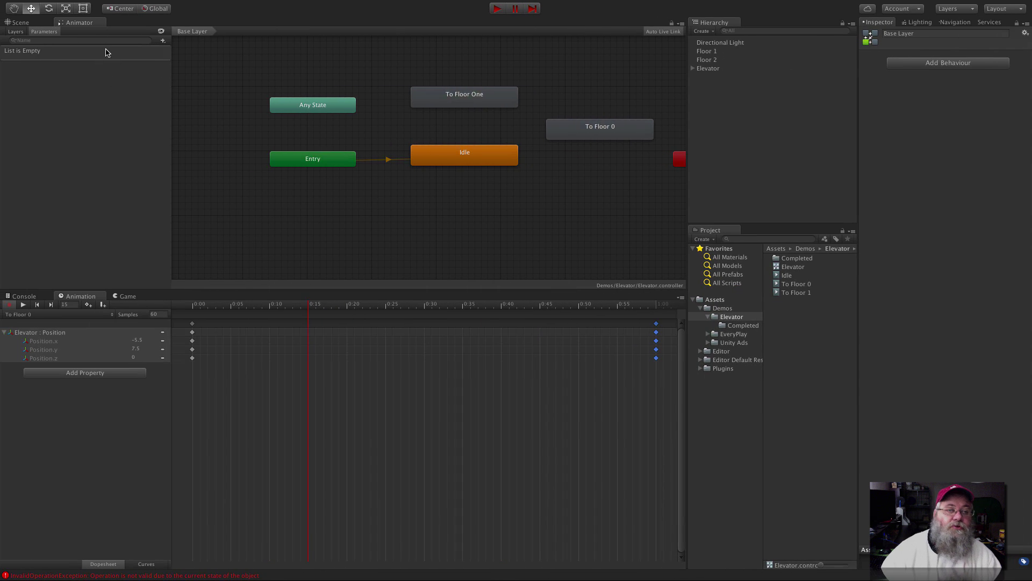
# Add an Int Animator parameter named 'floor'.
pyautogui.click(162, 41)
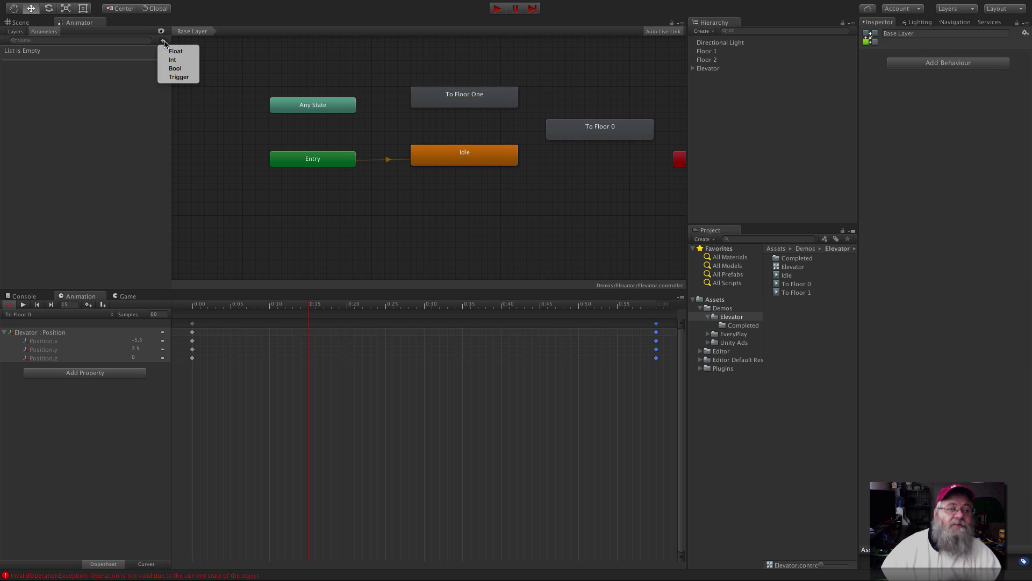
pyautogui.click(171, 59)
pyautogui.write('f')
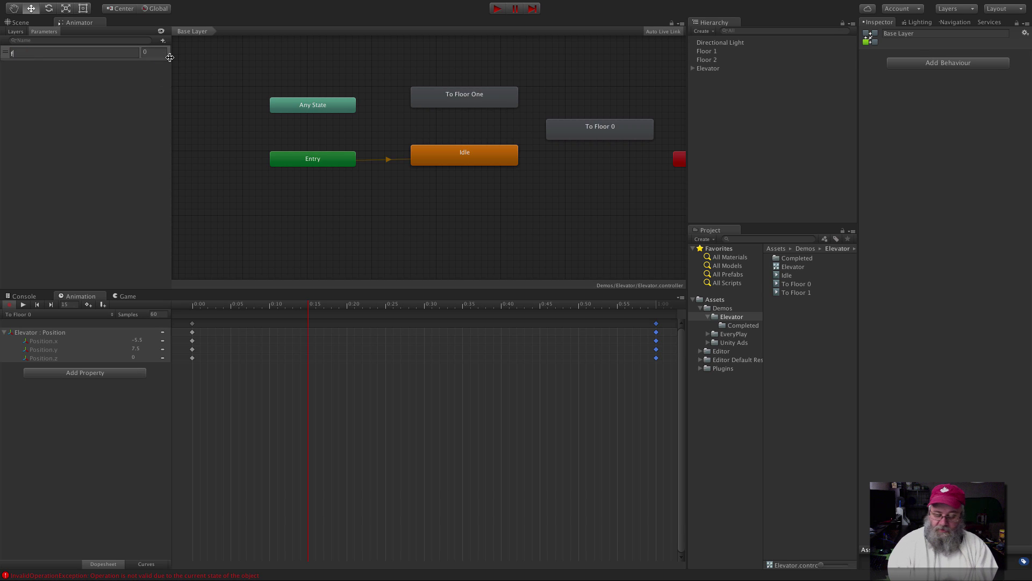
pyautogui.write('loor')
pyautogui.press('Return')
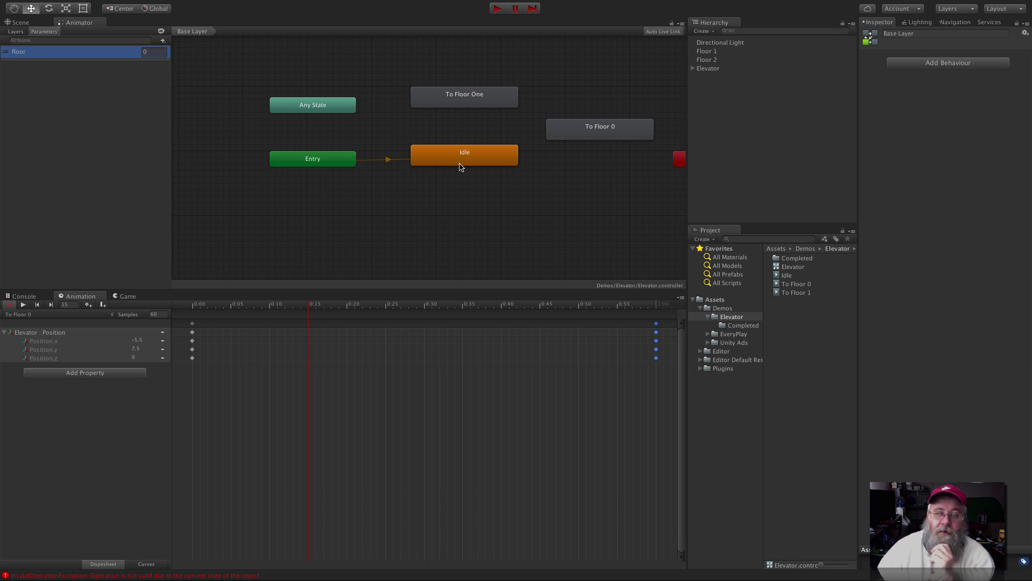
# Create transitions Idle → To Floor One → To Floor 0 → Idle.
pyautogui.rightClick(487, 156)
pyautogui.click(489, 156)
pyautogui.click(466, 102)
pyautogui.rightClick(472, 99)
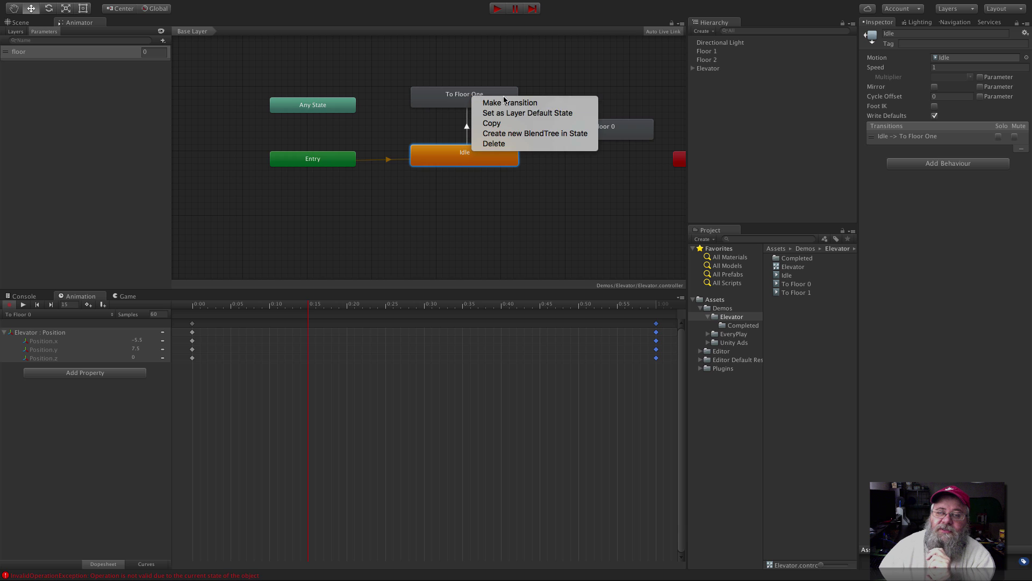
pyautogui.click(510, 103)
pyautogui.click(591, 129)
pyautogui.rightClick(596, 127)
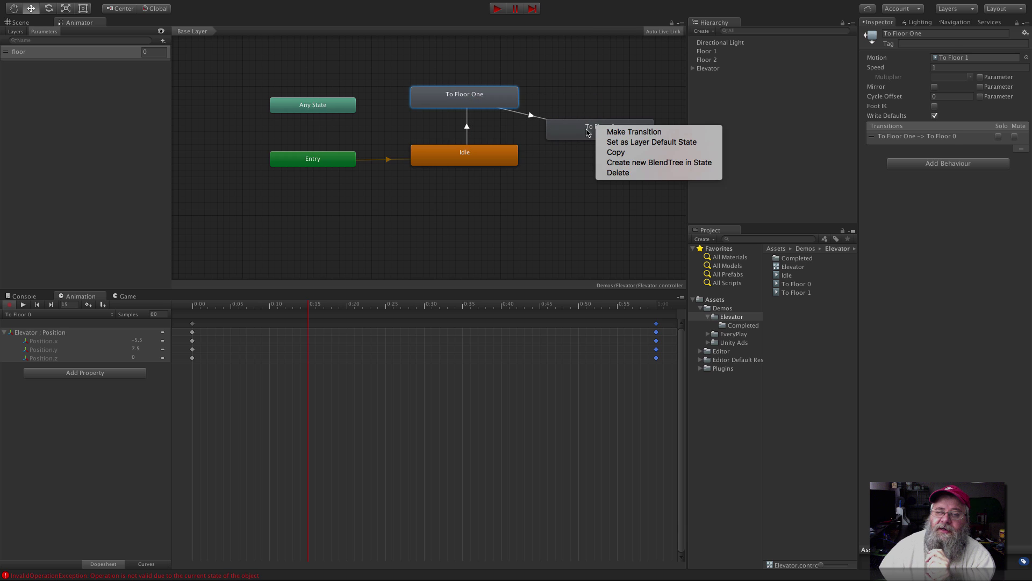
pyautogui.click(617, 132)
pyautogui.click(495, 157)
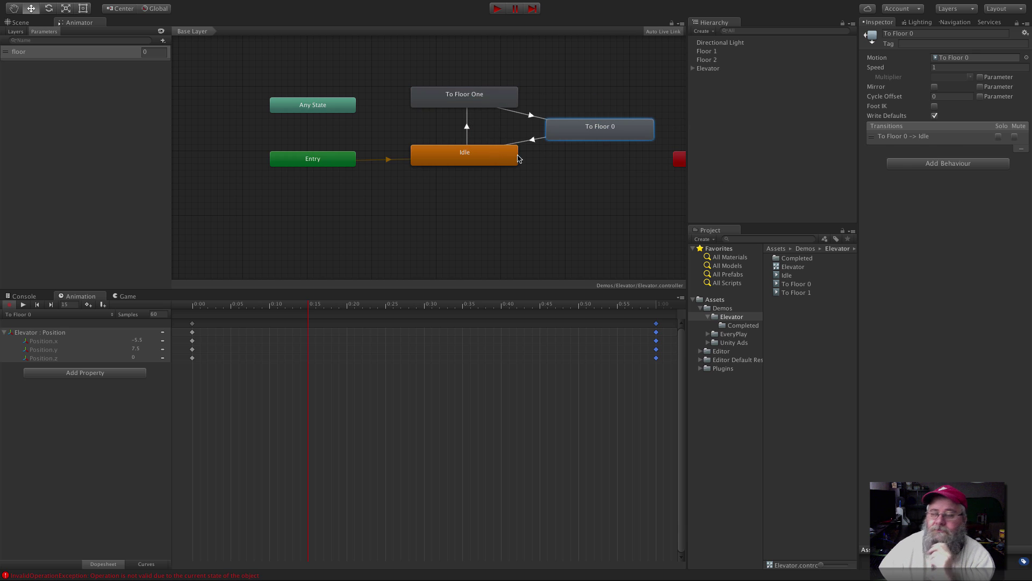
pyautogui.moveTo(473, 131); pyautogui.dragTo(474, 171, button='middle')
pyautogui.click(467, 169)
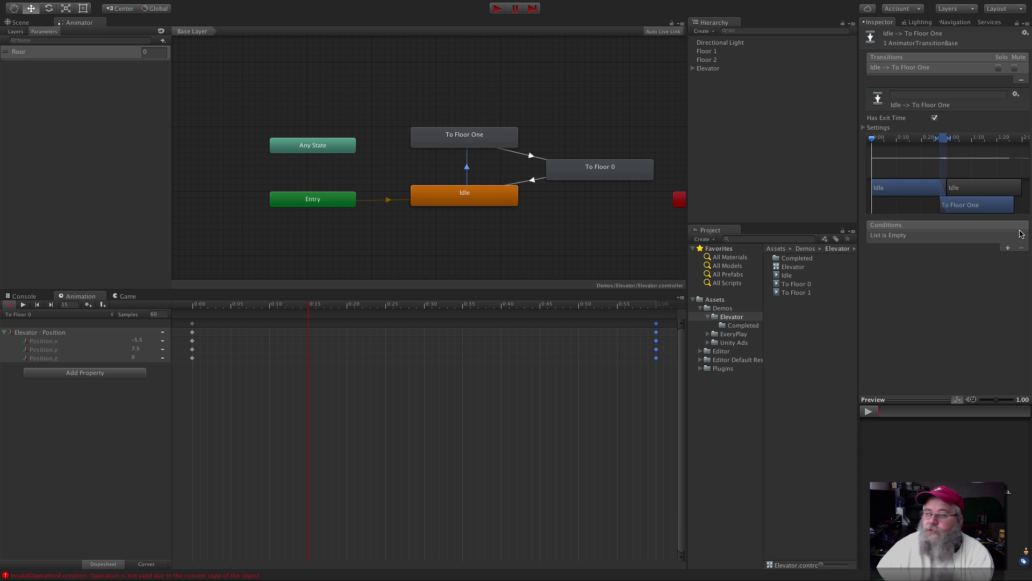
# Disable exit time on the Idle to To Floor One transition and require floor Equals 1.
pyautogui.click(935, 118)
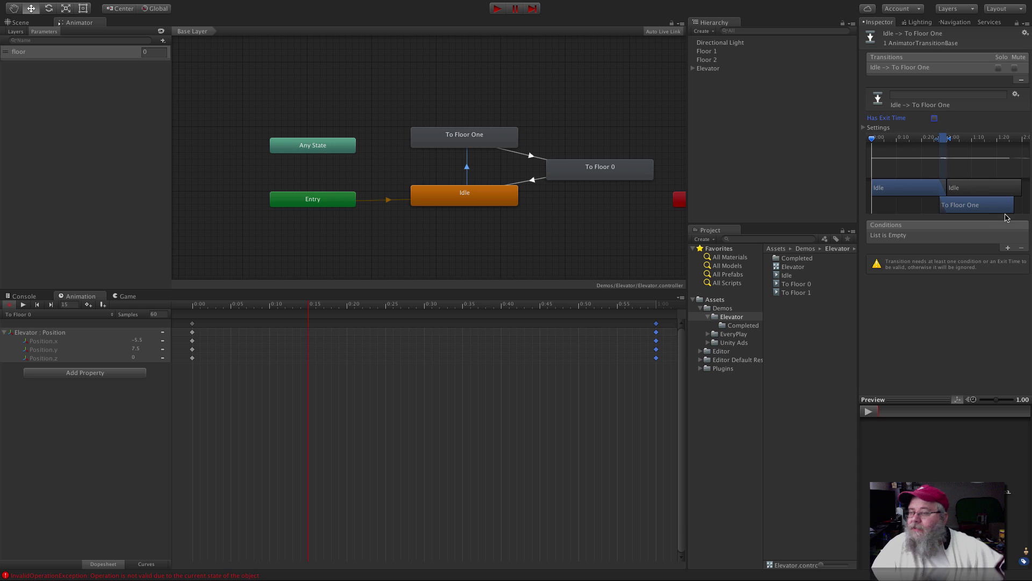
pyautogui.click(1008, 248)
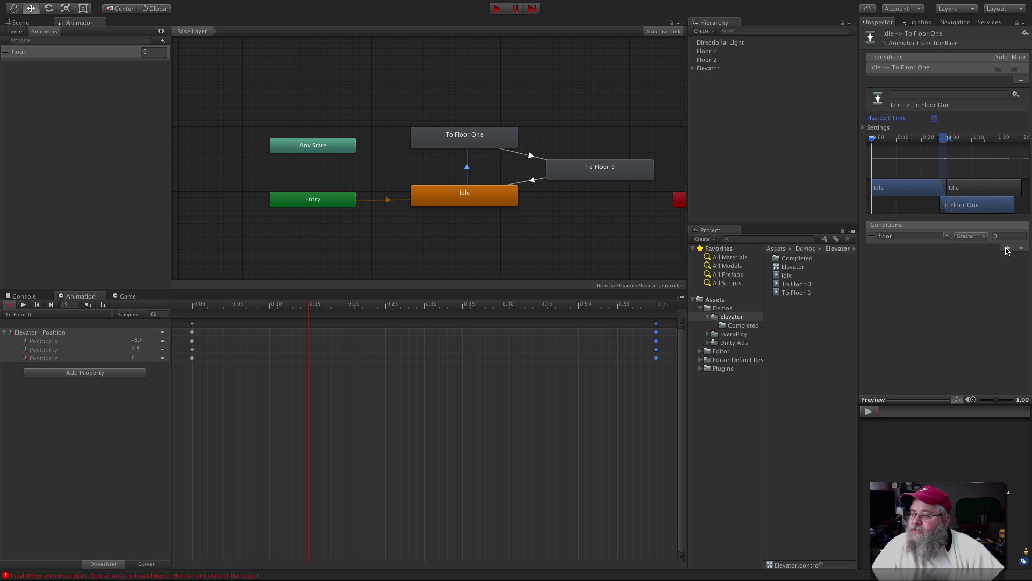
pyautogui.click(971, 236)
pyautogui.click(974, 254)
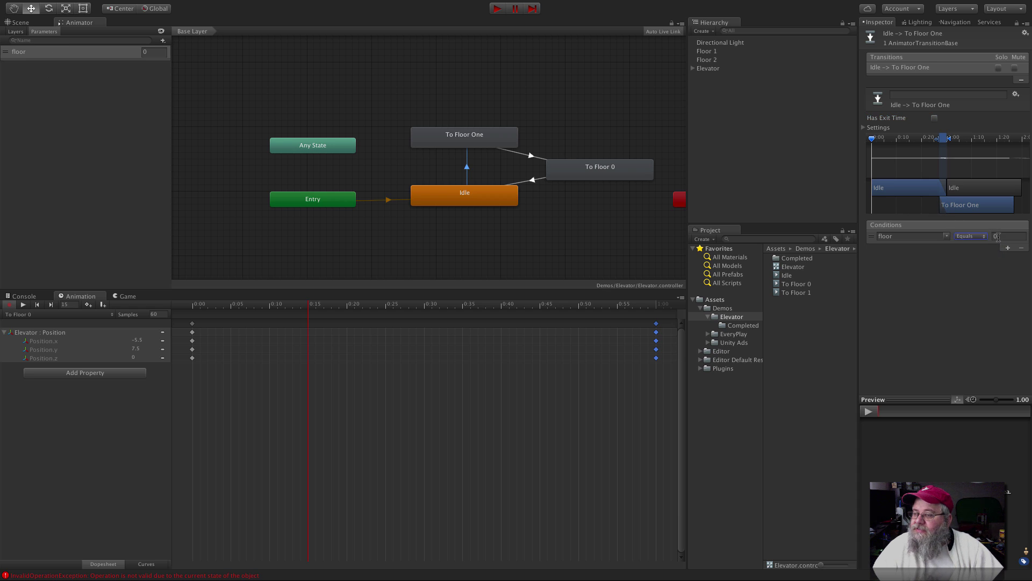
pyautogui.click(997, 237)
pyautogui.write('1')
pyautogui.press('Return')
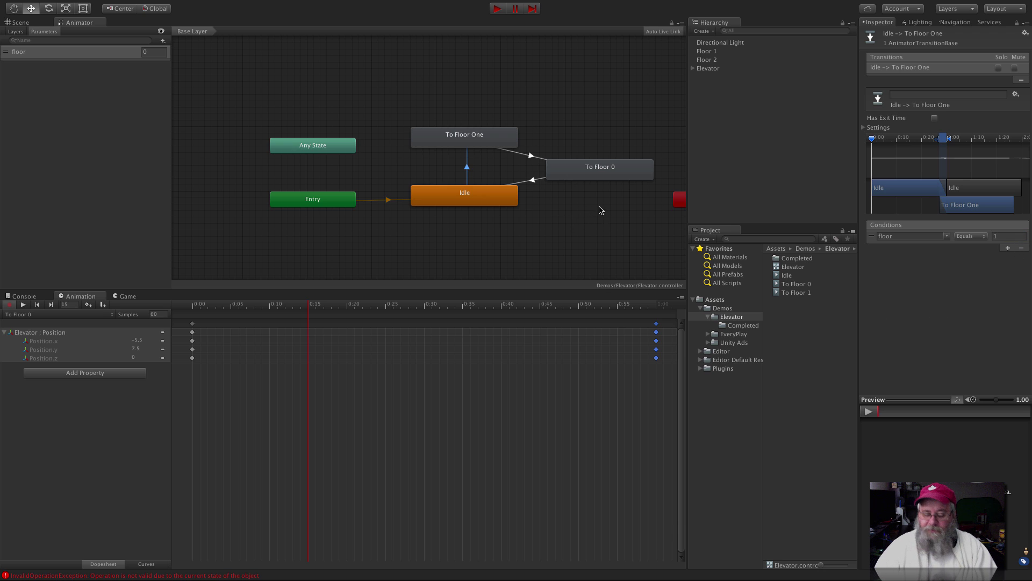
# Add a floor Equals 0 condition to the To Floor One to To Floor 0 transition.
pyautogui.hotkey('ctrl', 'Right')
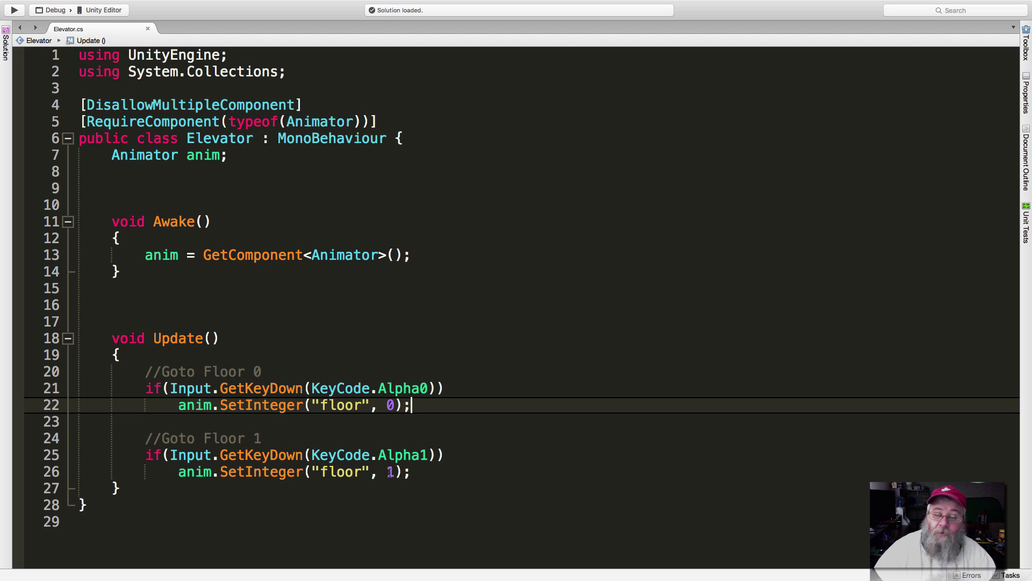
pyautogui.press('super+Tab')
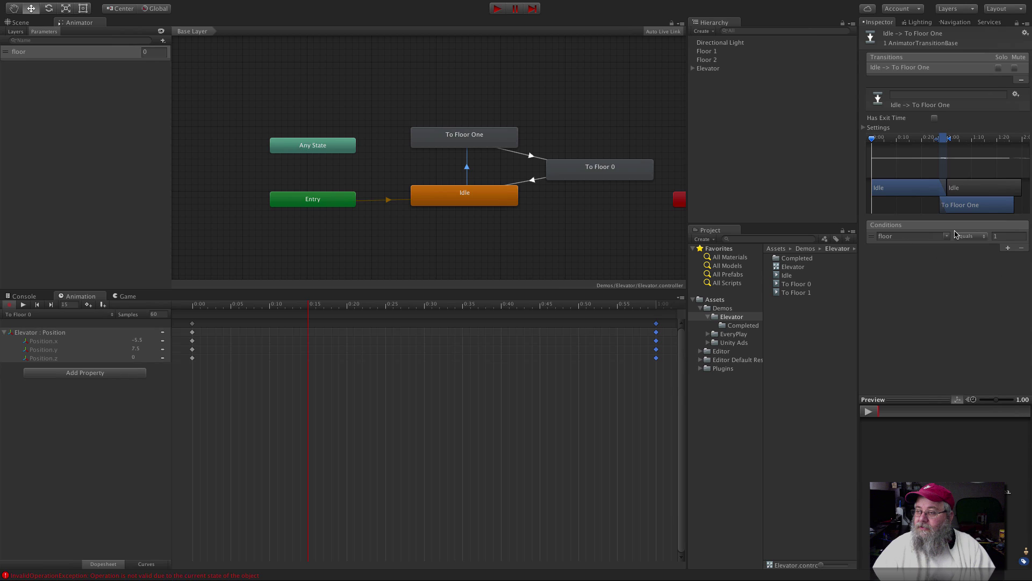
pyautogui.click(527, 155)
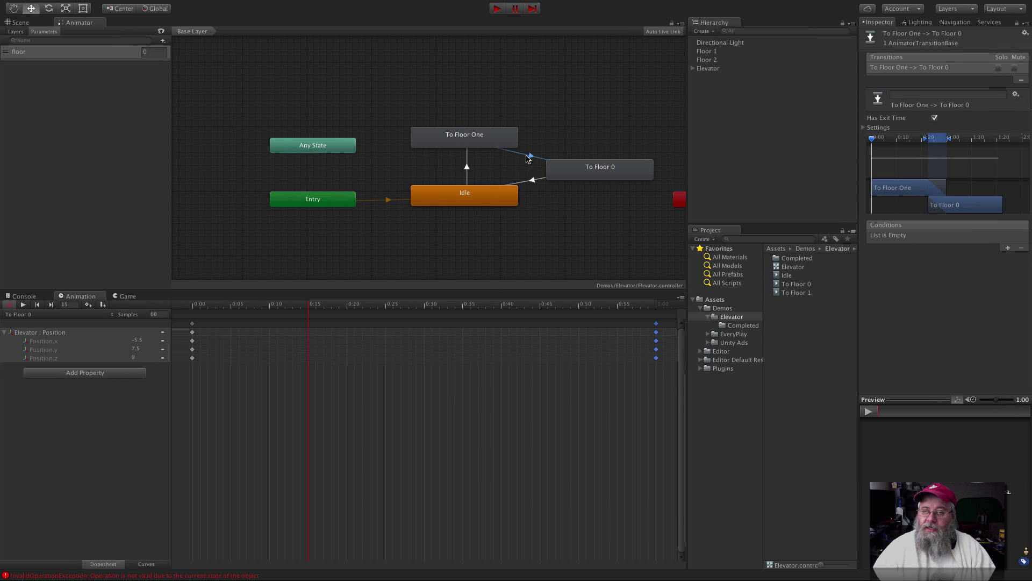
pyautogui.click(1008, 248)
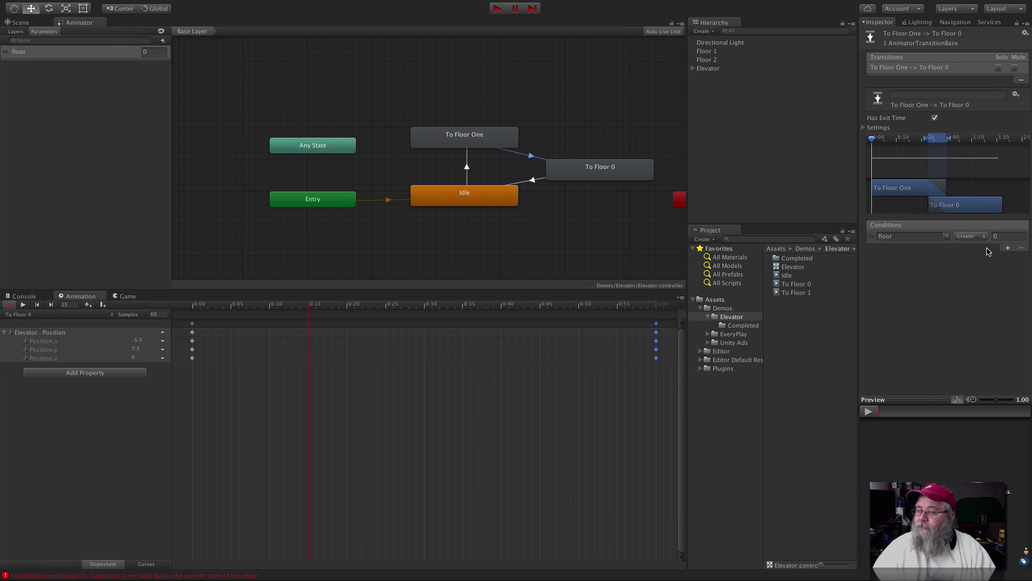
pyautogui.click(971, 237)
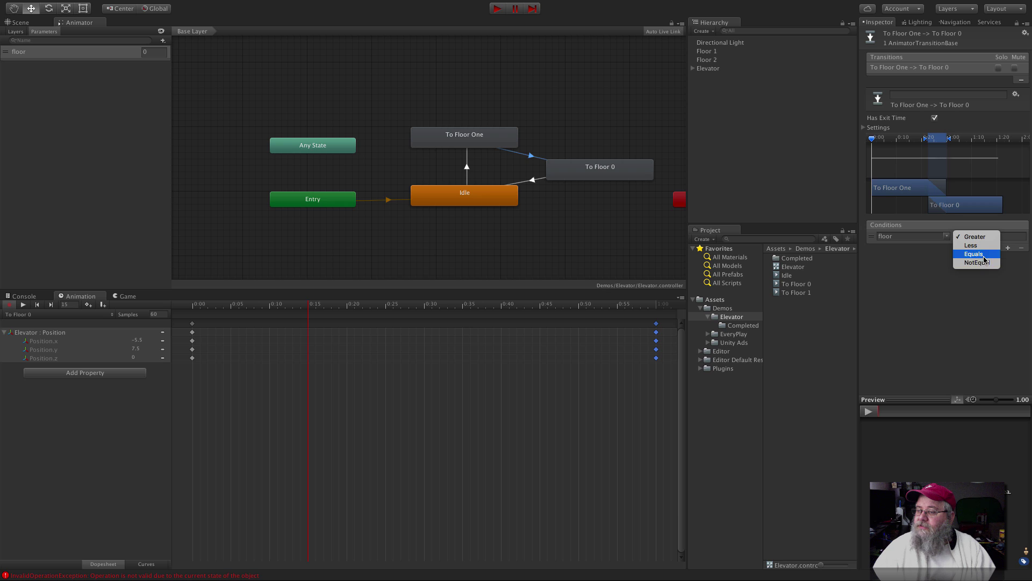
pyautogui.click(983, 255)
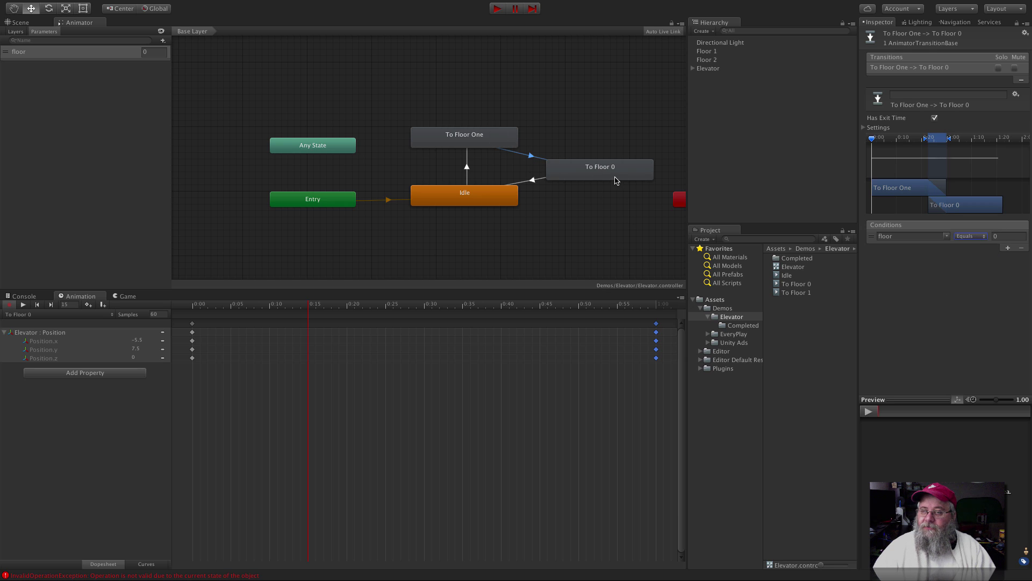
pyautogui.click(531, 183)
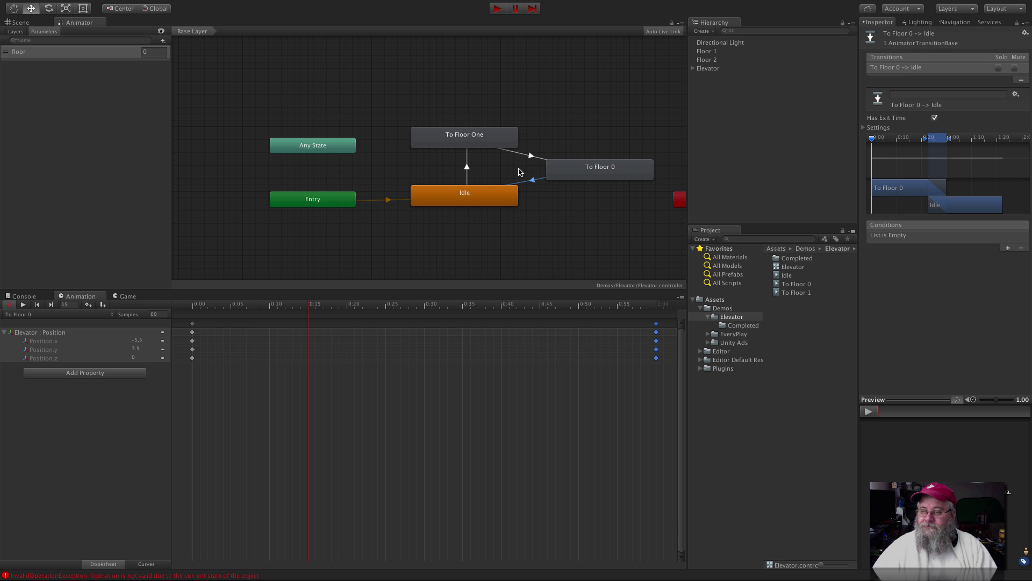
pyautogui.click(542, 207)
# Review the To Floor 0, Idle and Elevator controller assets and run a quick game test.
pyautogui.click(800, 284)
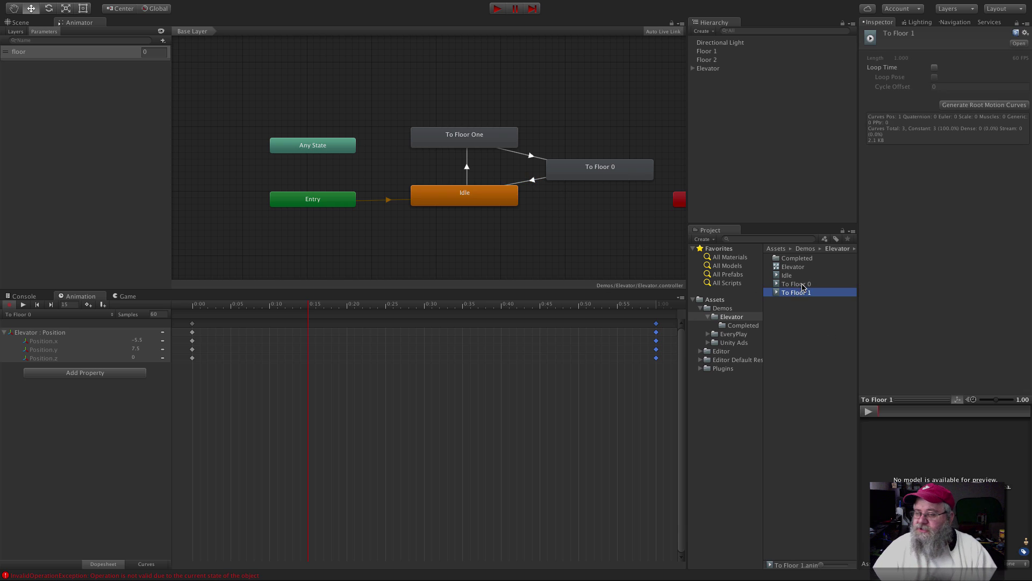
pyautogui.click(800, 275)
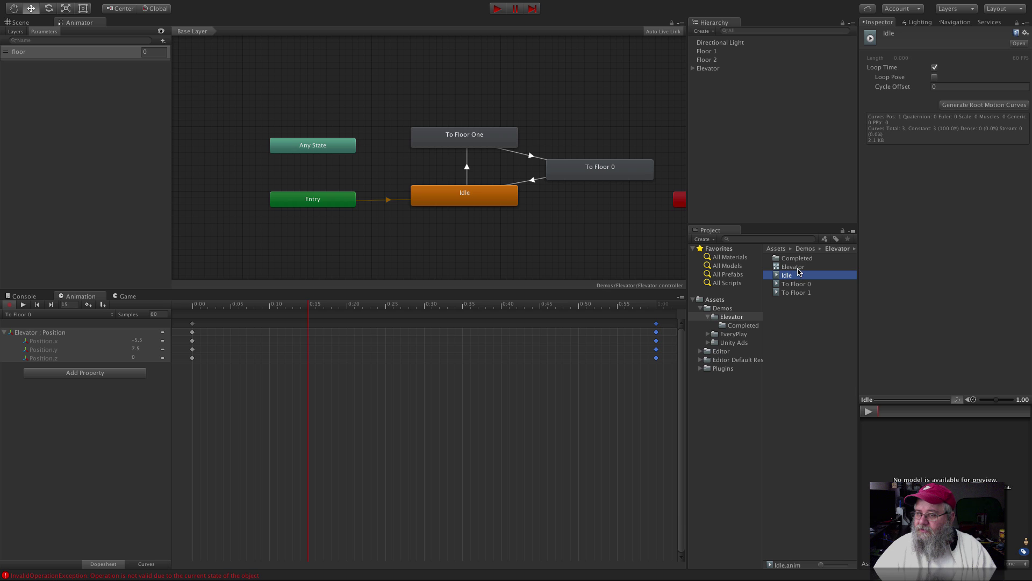
pyautogui.click(800, 268)
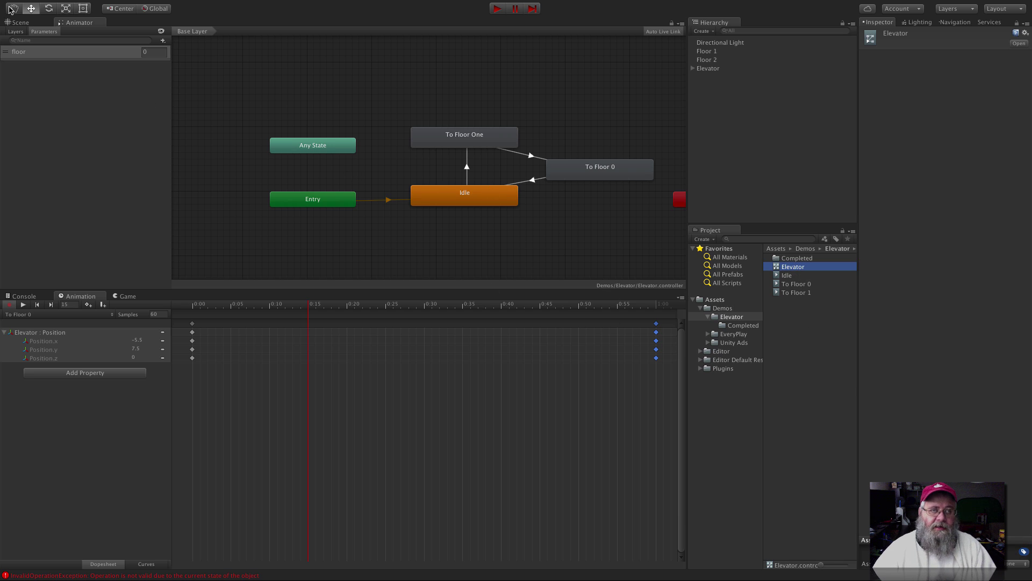
pyautogui.click(497, 11)
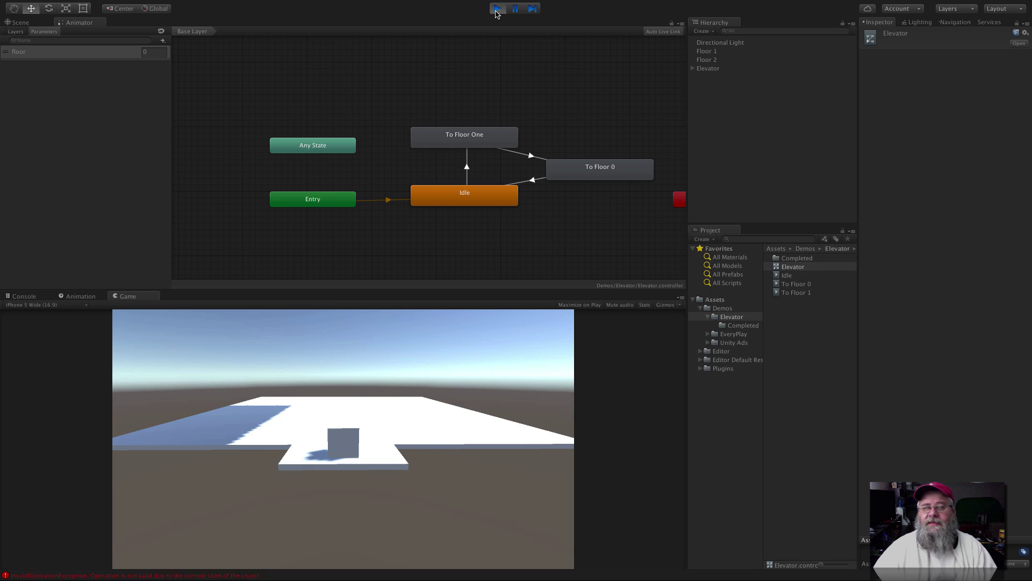
pyautogui.click(496, 10)
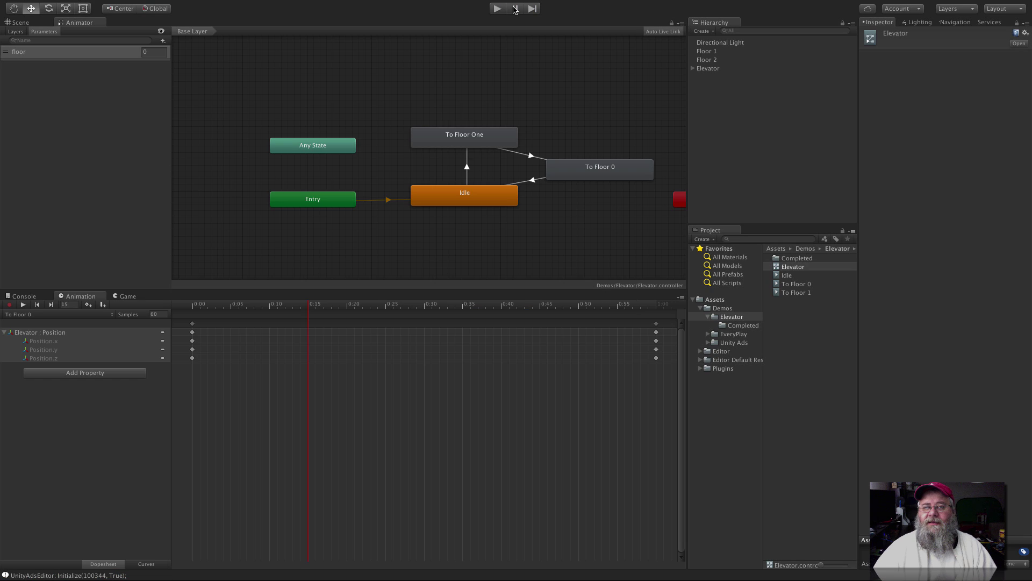
# Attach the Elevator script from the Completed folder to the Elevator platform and run the scene.
pyautogui.click(25, 23)
pyautogui.click(709, 69)
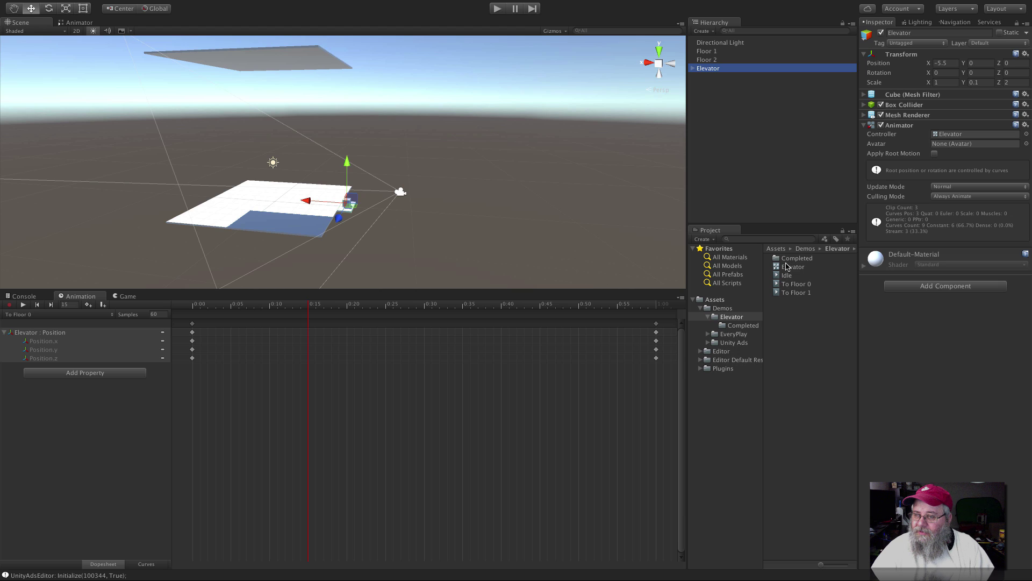
pyautogui.click(744, 326)
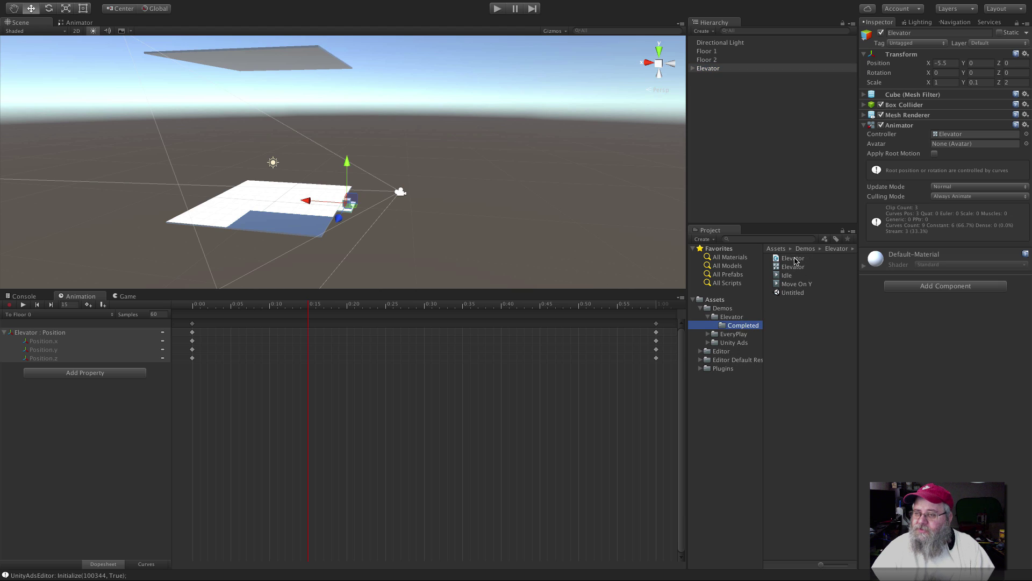
pyautogui.moveTo(795, 258); pyautogui.dragTo(962, 285)
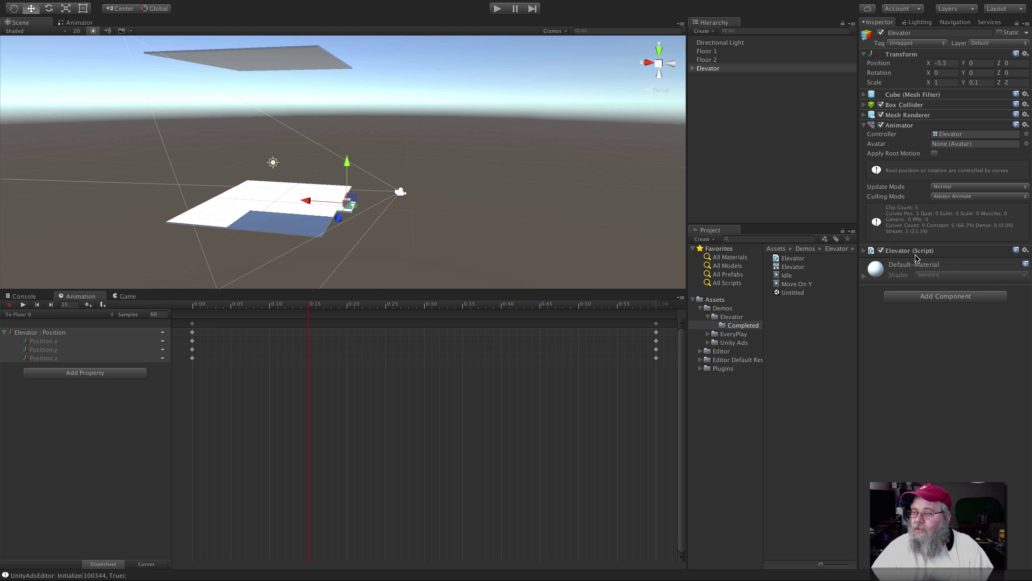
pyautogui.click(864, 250)
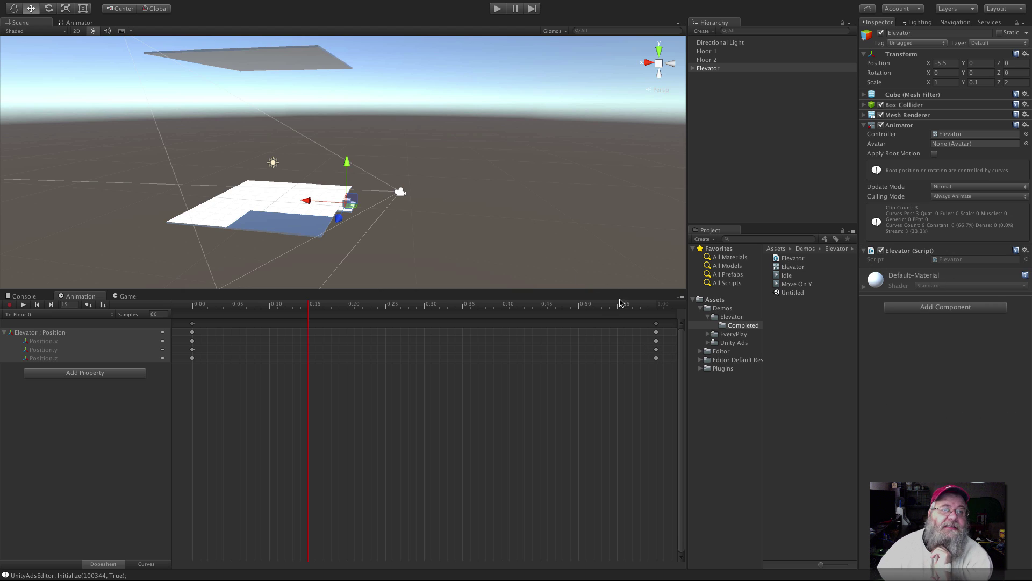
pyautogui.click(495, 10)
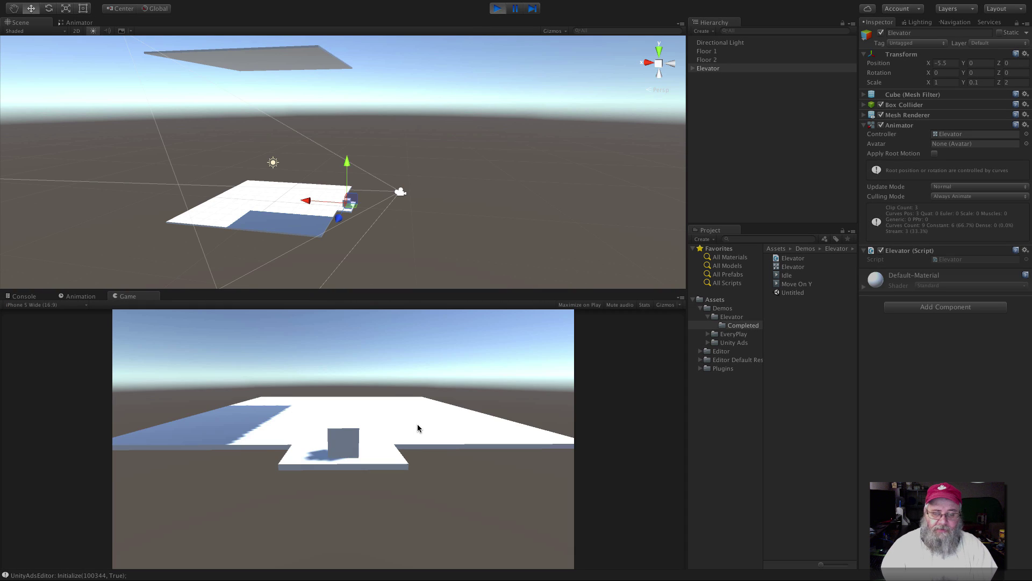
# Stop the game, set the To Floor 1 keyframe's Position Y to 10, and stop recording.
pyautogui.click(499, 11)
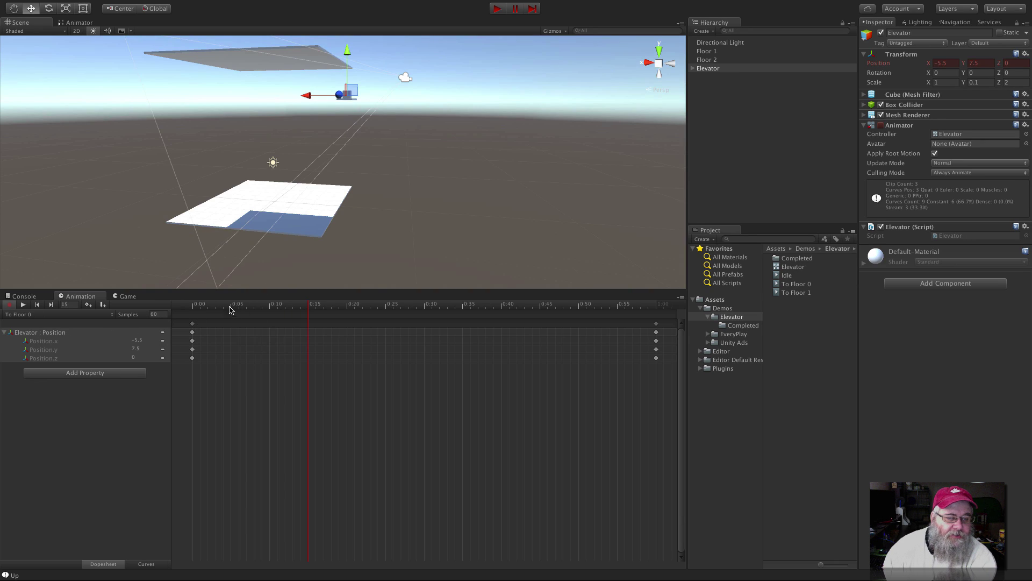
pyautogui.click(79, 315)
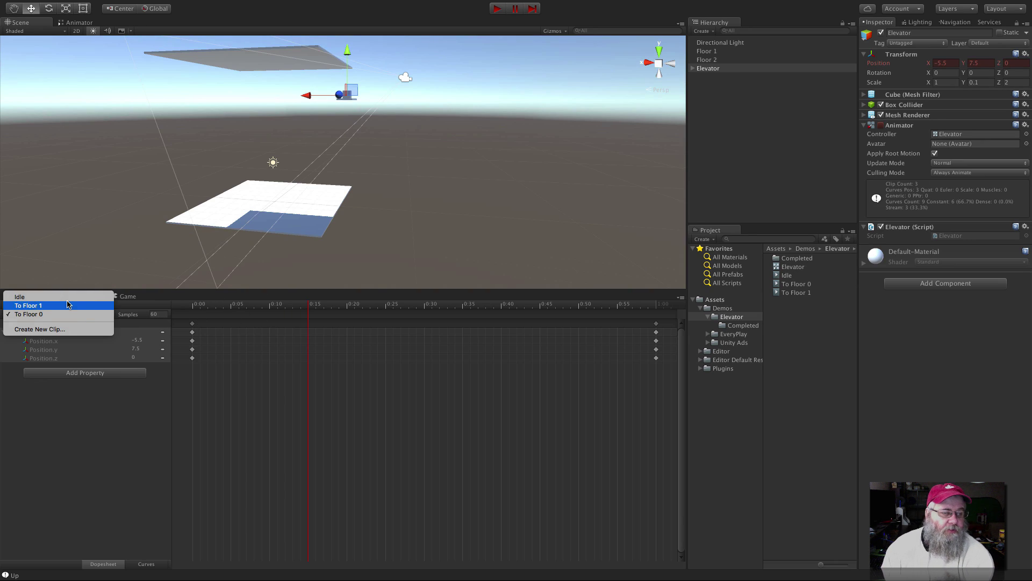
pyautogui.click(67, 305)
pyautogui.click(192, 323)
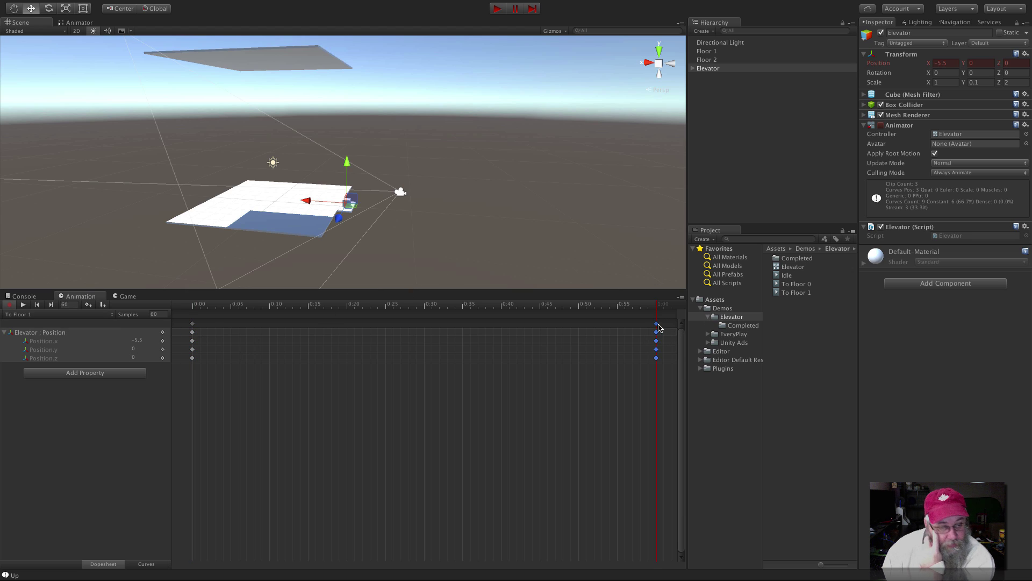
pyautogui.click(979, 64)
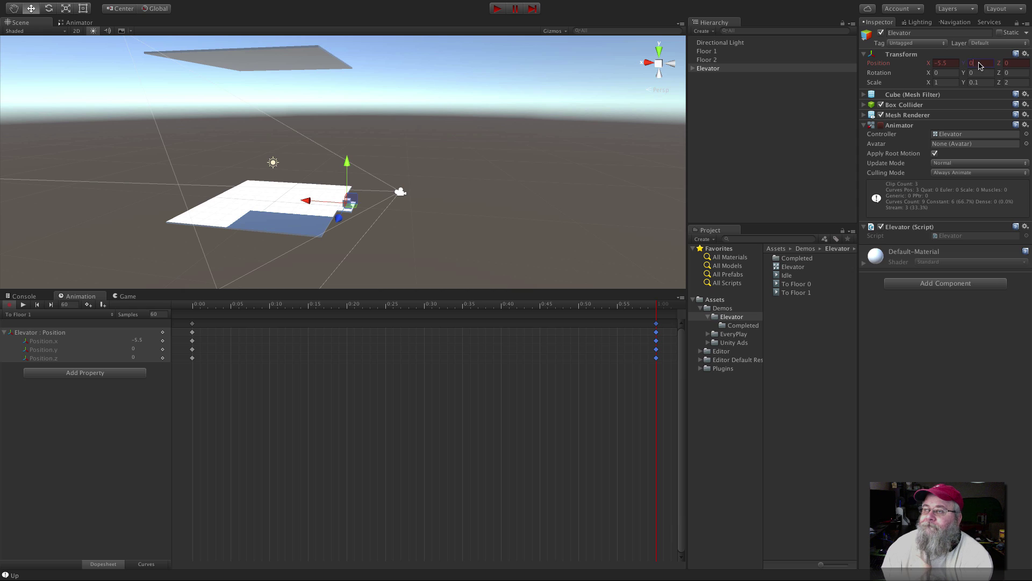
pyautogui.write('10')
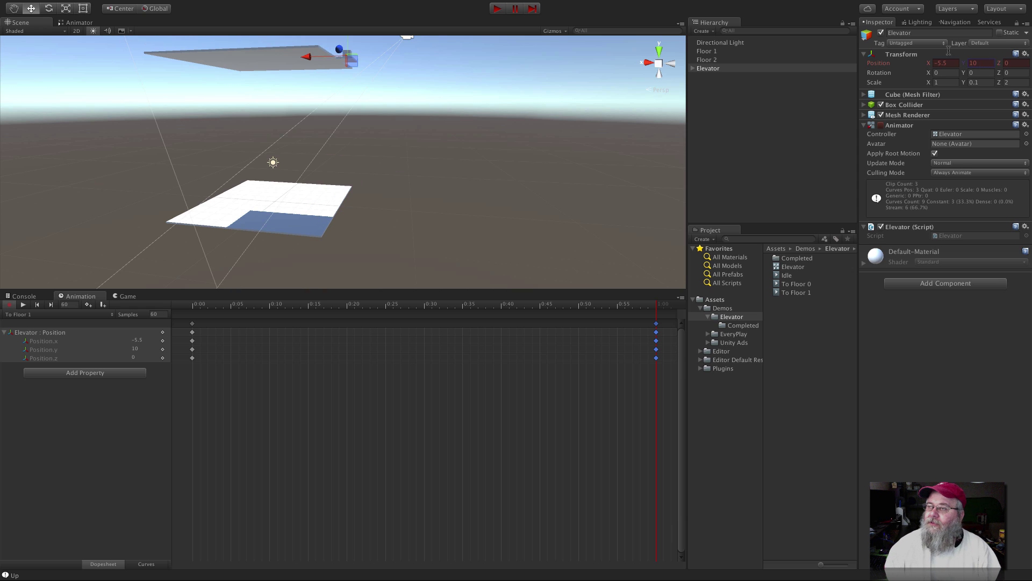
pyautogui.click(9, 304)
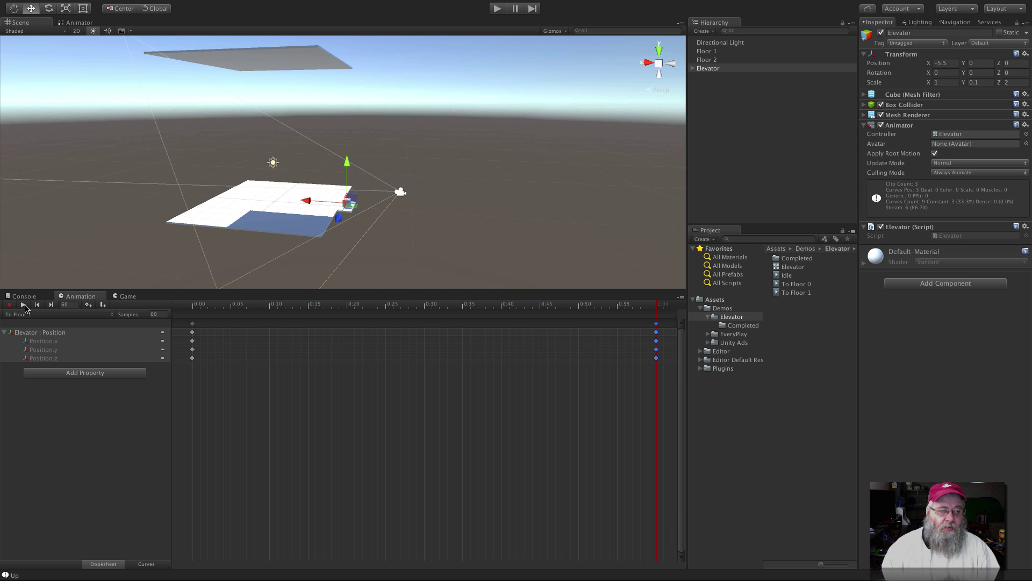
# Preview the clip, run the game, and turn off Apply Root Motion on the Animator.
pyautogui.click(24, 305)
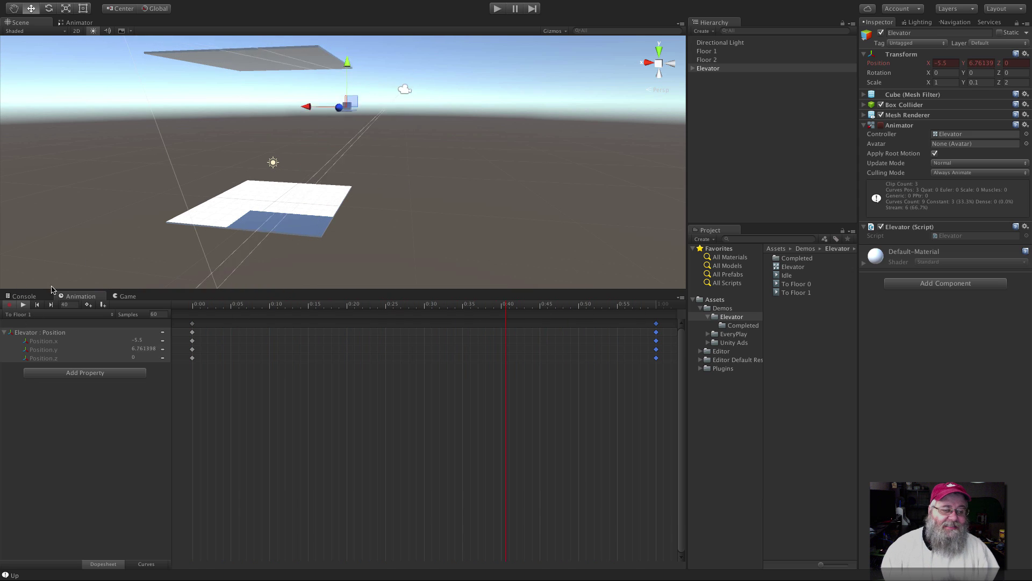
pyautogui.click(10, 305)
pyautogui.click(497, 8)
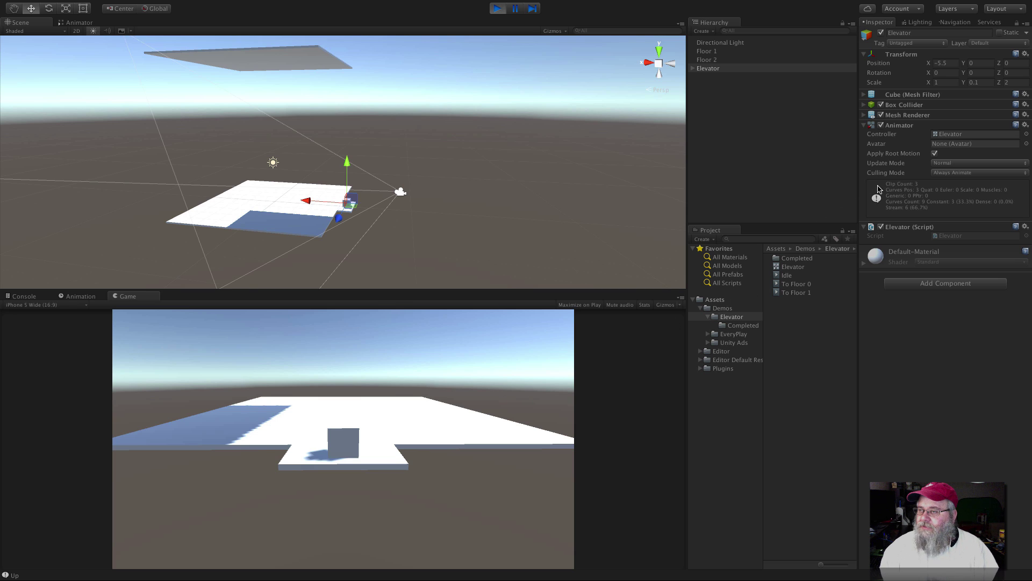
pyautogui.click(935, 154)
# Send the elevator up to the top floor and back down twice in the Game view.
pyautogui.click(514, 408)
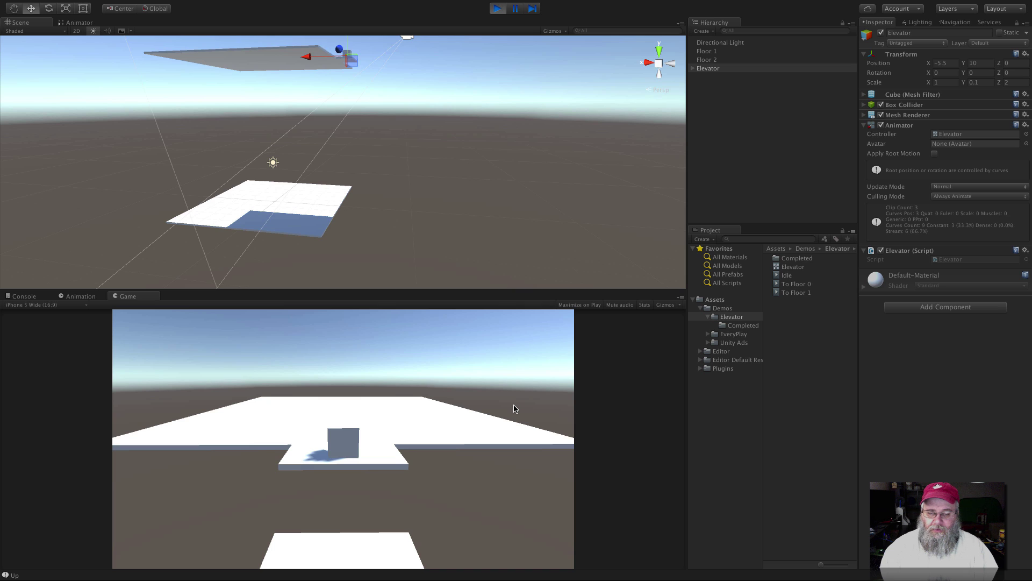
pyautogui.click(514, 409)
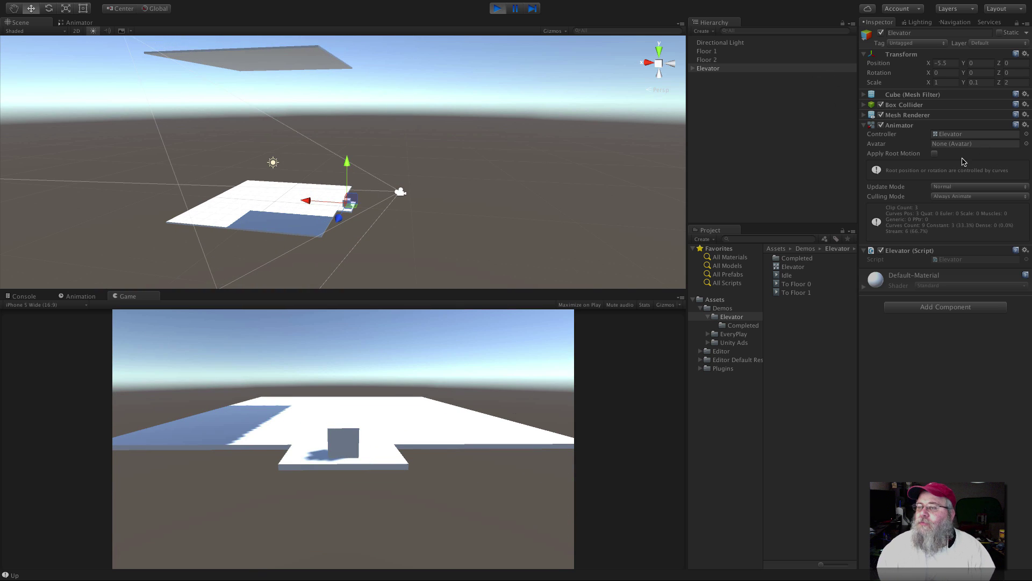
pyautogui.click(481, 449)
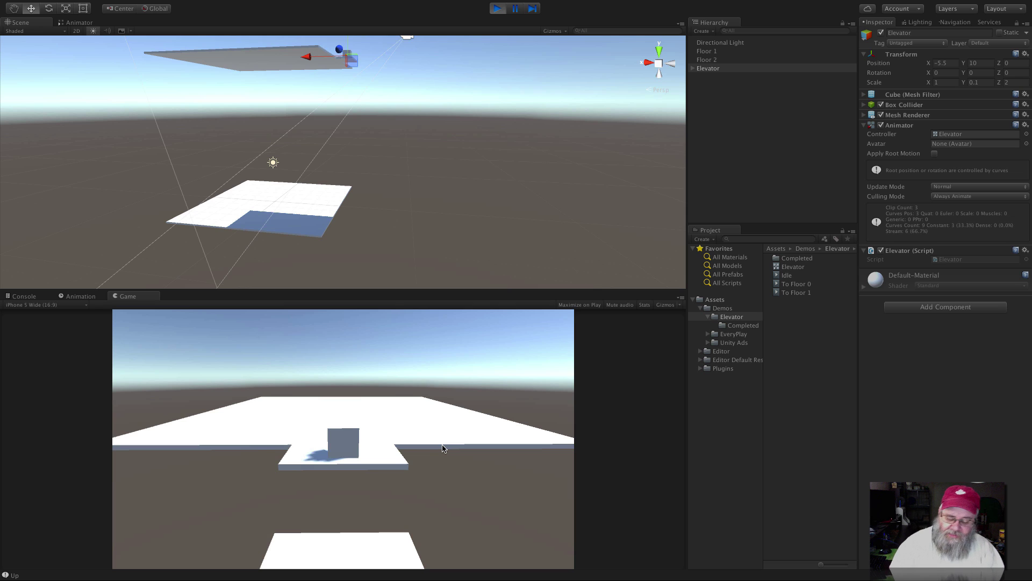
pyautogui.click(443, 448)
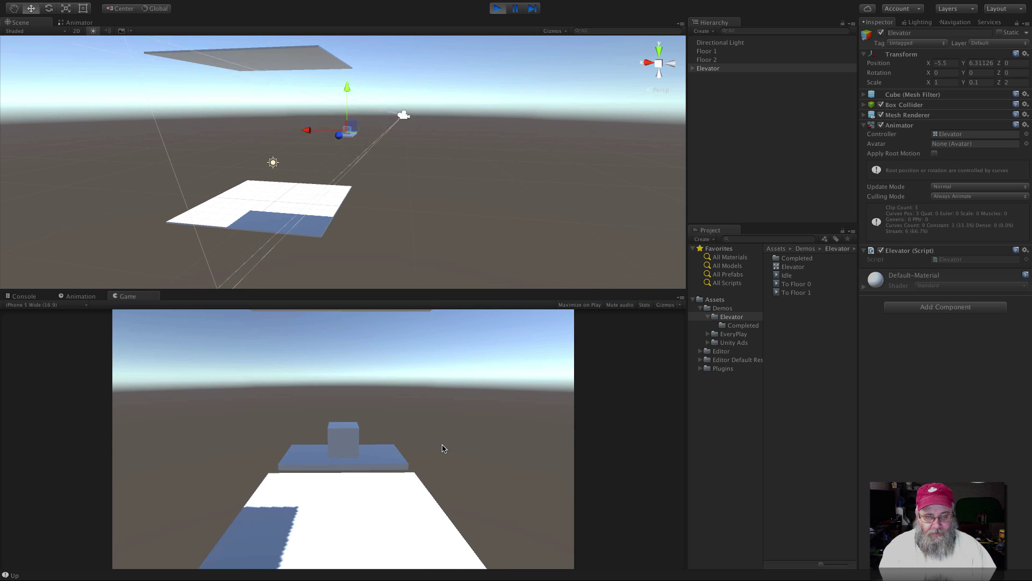